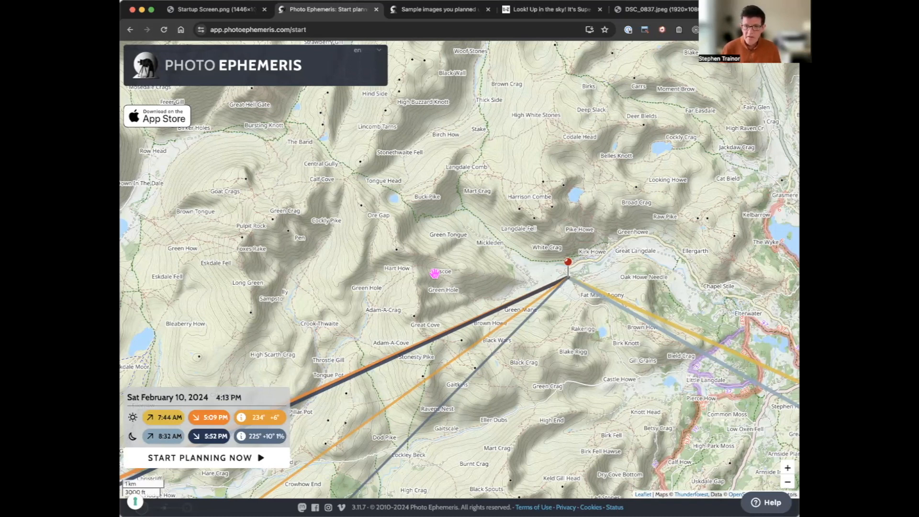
Open the February 10th, 2024 planning map and close the guided tour after its first tip
{"action": "left_click", "coordinate": [227, 458]}
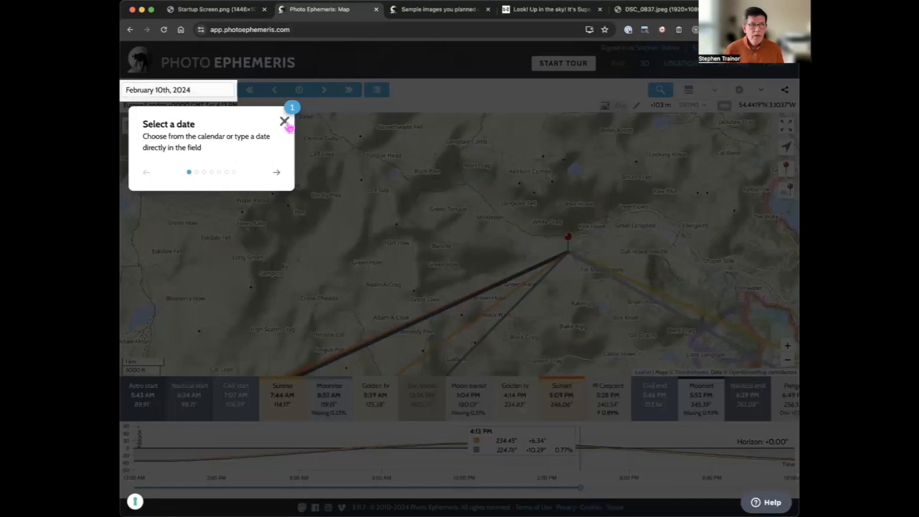
{"action": "left_click", "coordinate": [277, 175]}
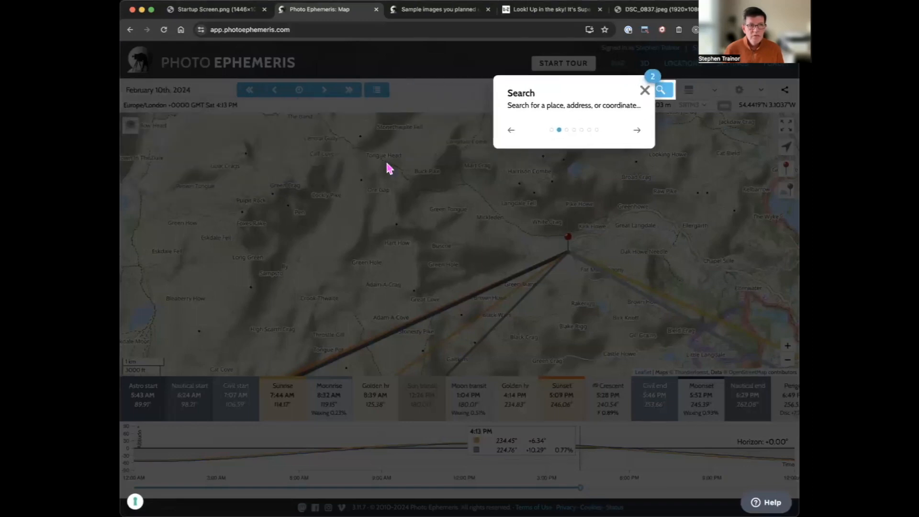
{"action": "left_click", "coordinate": [645, 92]}
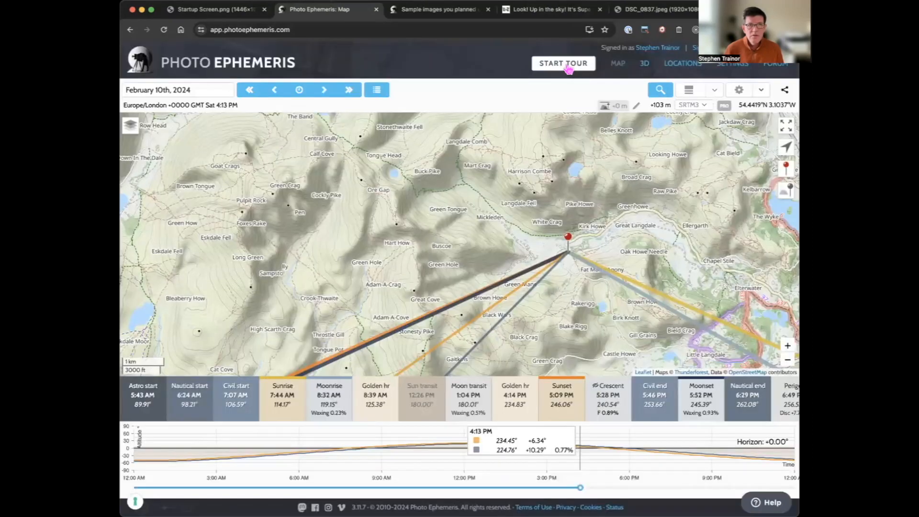
{"action": "left_click", "coordinate": [566, 70]}
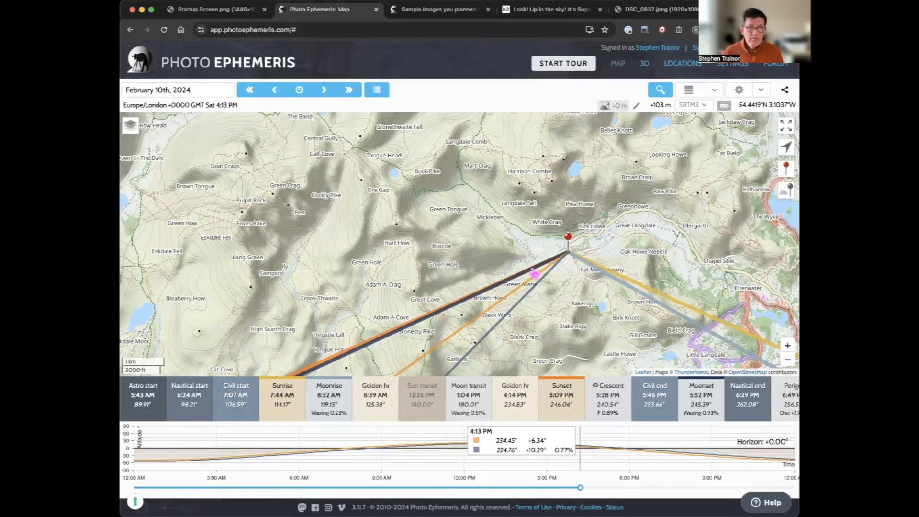
{"action": "scroll", "coordinate": [535, 273], "scroll_direction": "down", "scroll_amount": 3}
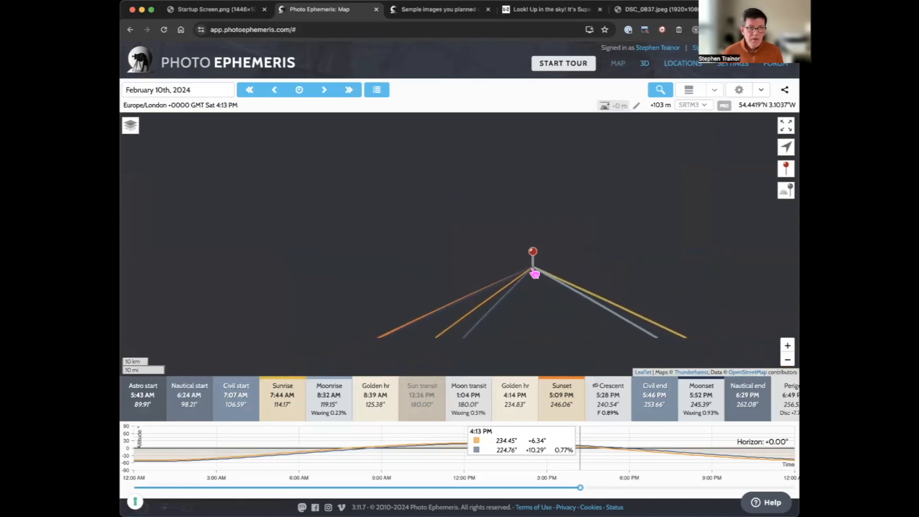
{"action": "scroll", "coordinate": [536, 278], "scroll_direction": "down", "scroll_amount": 3}
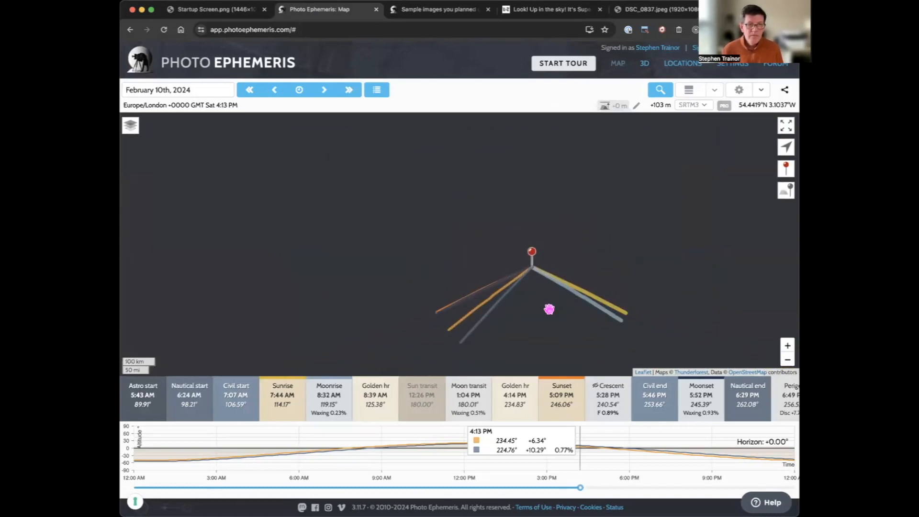
{"action": "left_click_drag", "start_coordinate": [549, 308], "coordinate": [482, 270]}
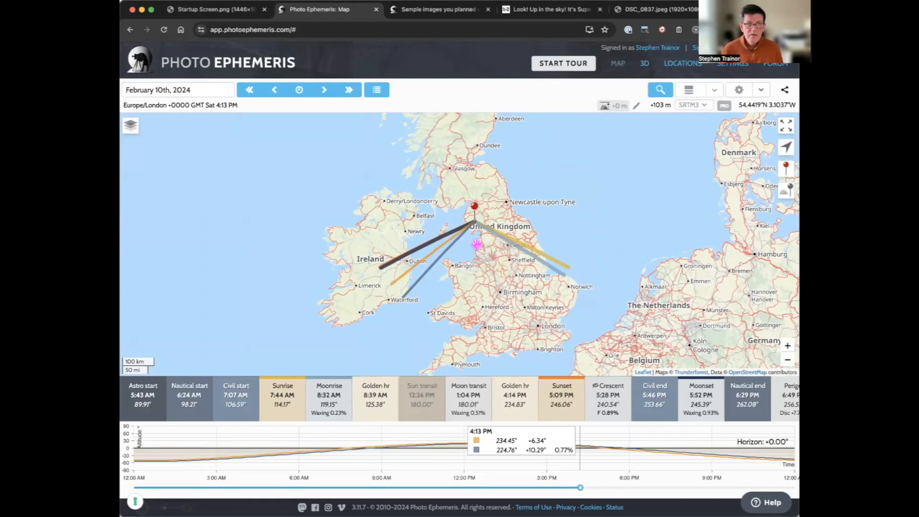
{"action": "scroll", "coordinate": [477, 244], "scroll_direction": "up", "scroll_amount": 5}
{"action": "scroll", "coordinate": [489, 239], "scroll_direction": "up", "scroll_amount": 5}
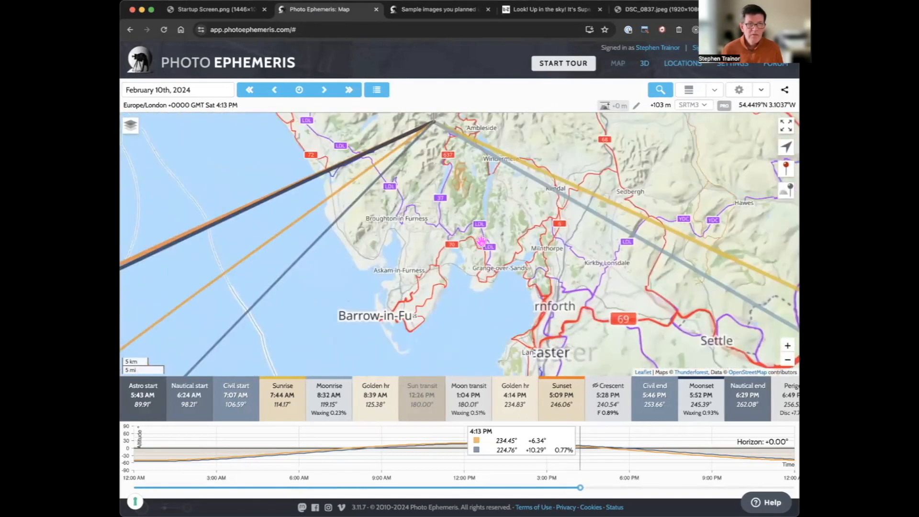
{"action": "scroll", "coordinate": [481, 242], "scroll_direction": "up", "scroll_amount": 4}
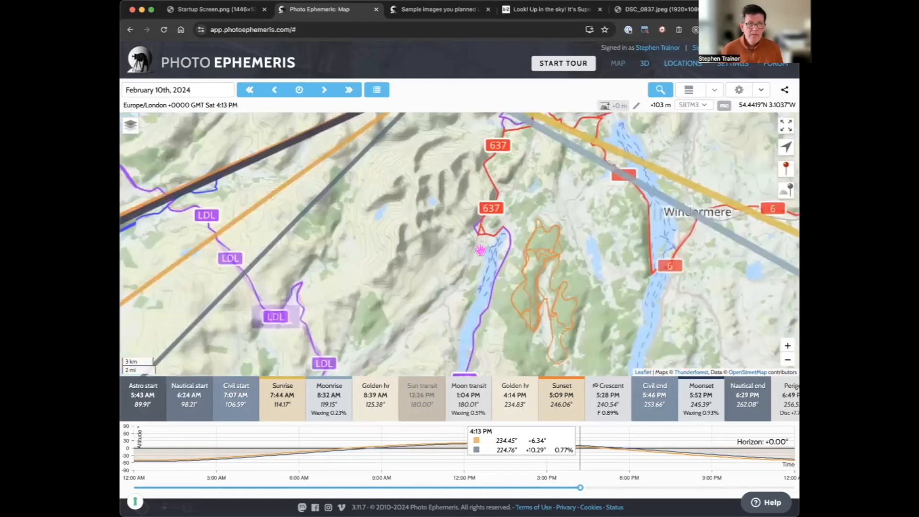
{"action": "left_click_drag", "start_coordinate": [480, 249], "coordinate": [488, 310]}
{"action": "left_click_drag", "start_coordinate": [490, 227], "coordinate": [501, 272]}
{"action": "scroll", "coordinate": [480, 264], "scroll_direction": "up", "scroll_amount": 2}
{"action": "left_click_drag", "start_coordinate": [454, 217], "coordinate": [412, 281]}
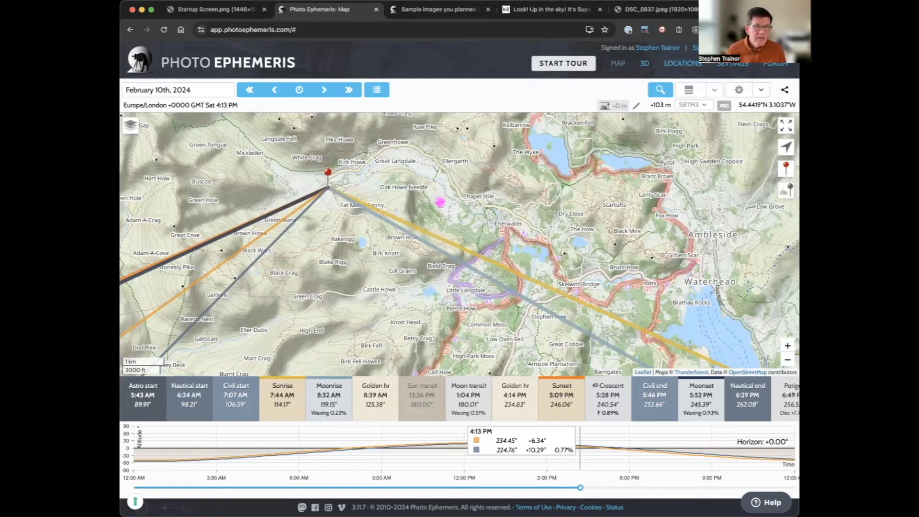
{"action": "left_click_drag", "start_coordinate": [332, 211], "coordinate": [381, 228]}
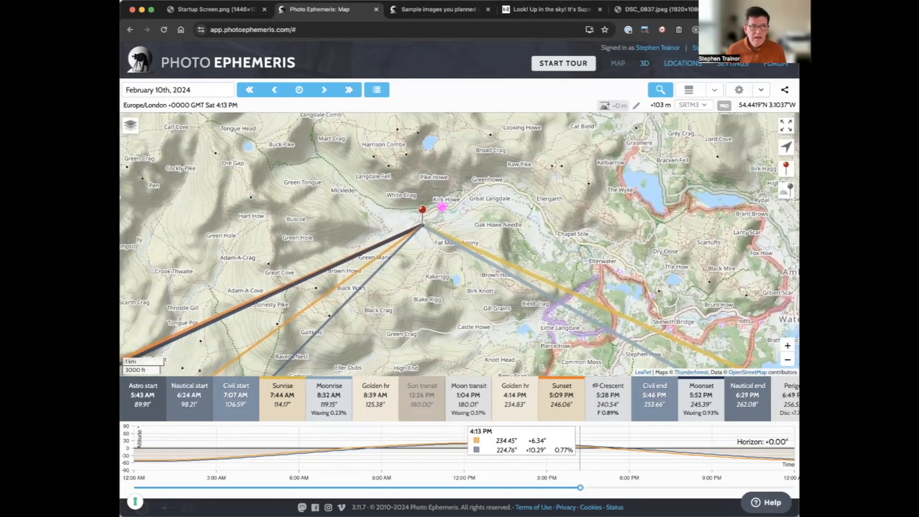
{"action": "left_click_drag", "start_coordinate": [410, 256], "coordinate": [493, 263]}
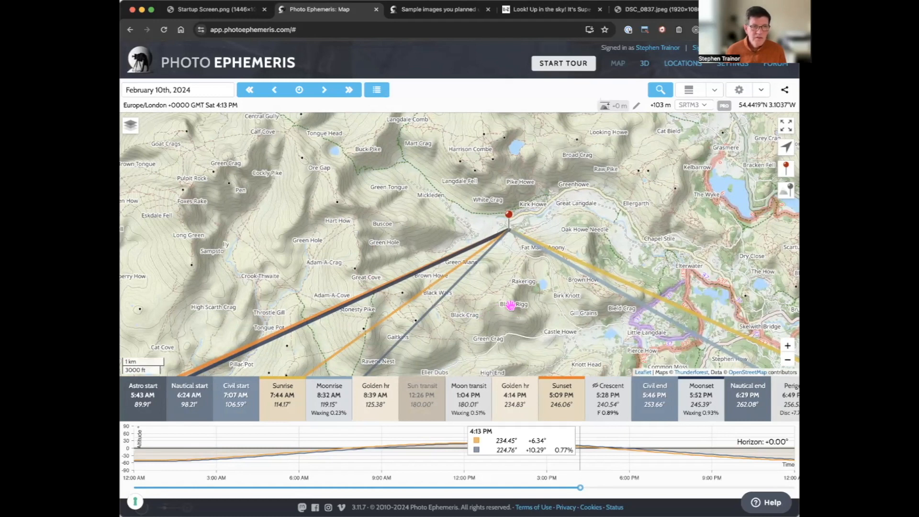
{"action": "left_click_drag", "start_coordinate": [526, 306], "coordinate": [537, 308]}
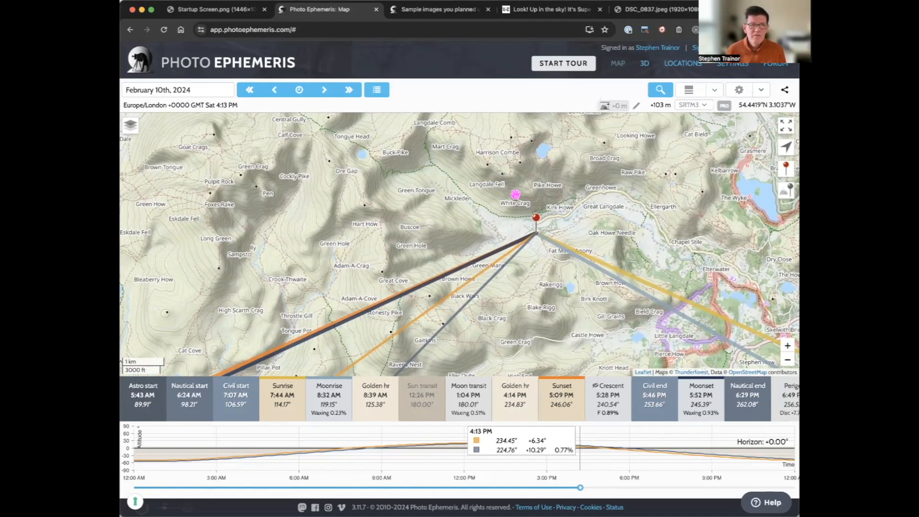
{"action": "left_click_drag", "start_coordinate": [492, 194], "coordinate": [508, 197]}
{"action": "scroll", "coordinate": [559, 225], "scroll_direction": "up", "scroll_amount": 1}
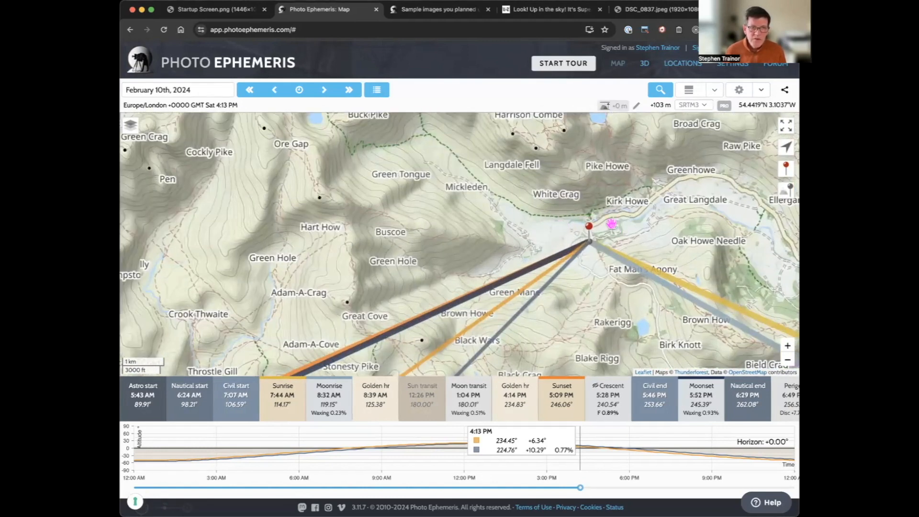
{"action": "scroll", "coordinate": [605, 249], "scroll_direction": "up", "scroll_amount": 1}
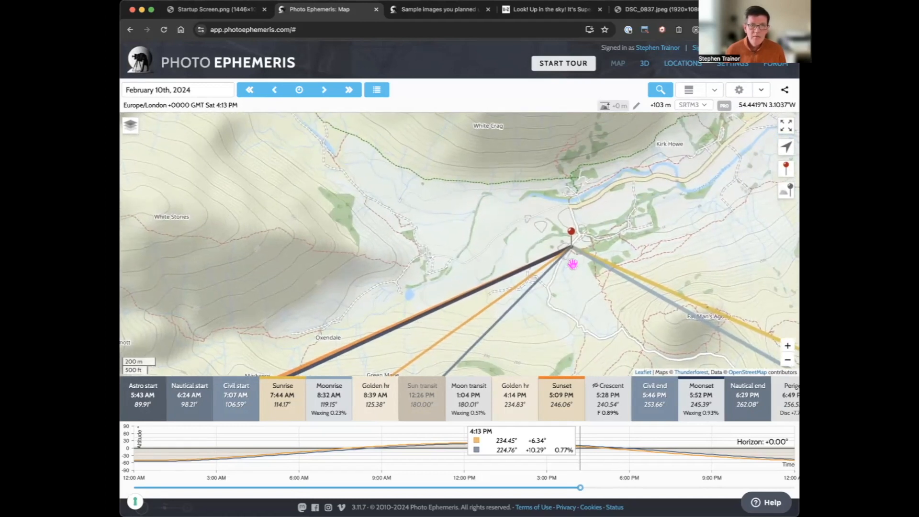
{"action": "scroll", "coordinate": [572, 263], "scroll_direction": "up", "scroll_amount": 1}
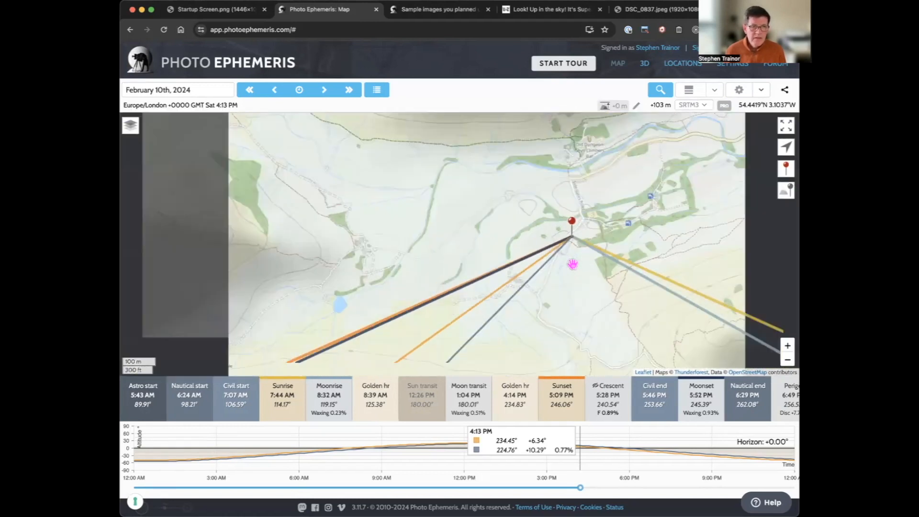
{"action": "scroll", "coordinate": [567, 275], "scroll_direction": "down", "scroll_amount": 2}
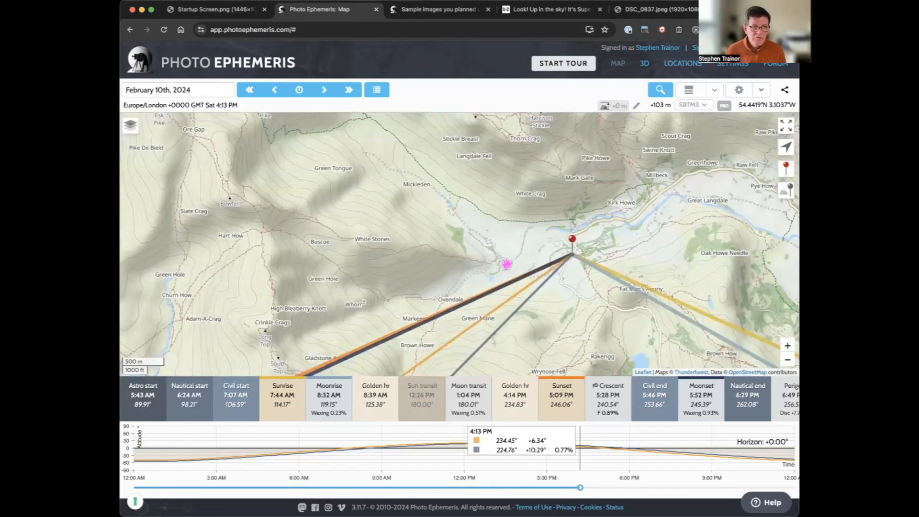
{"action": "scroll", "coordinate": [519, 250], "scroll_direction": "down", "scroll_amount": 1}
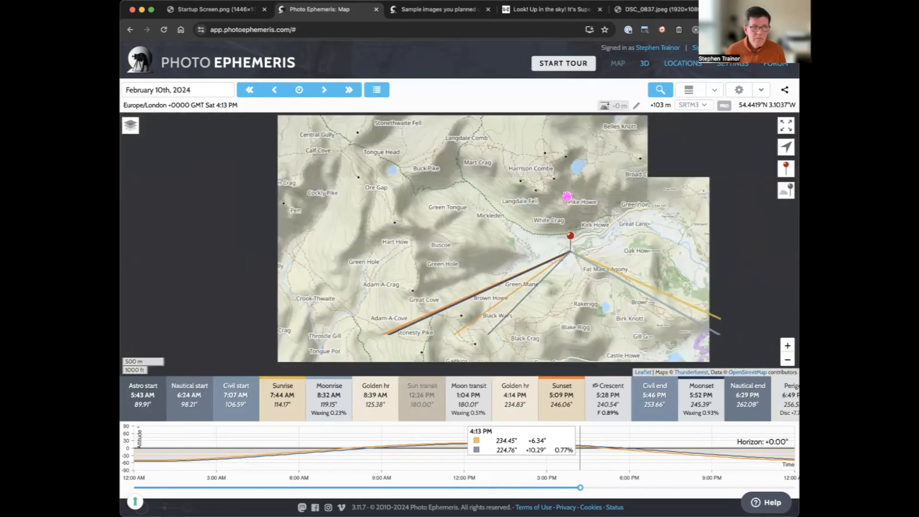
{"action": "left_click", "coordinate": [130, 126]}
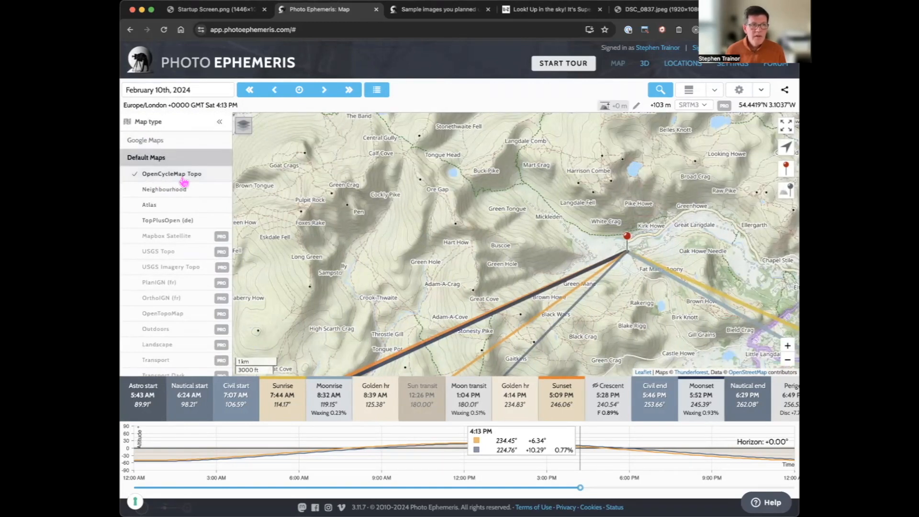
{"action": "left_click", "coordinate": [219, 122]}
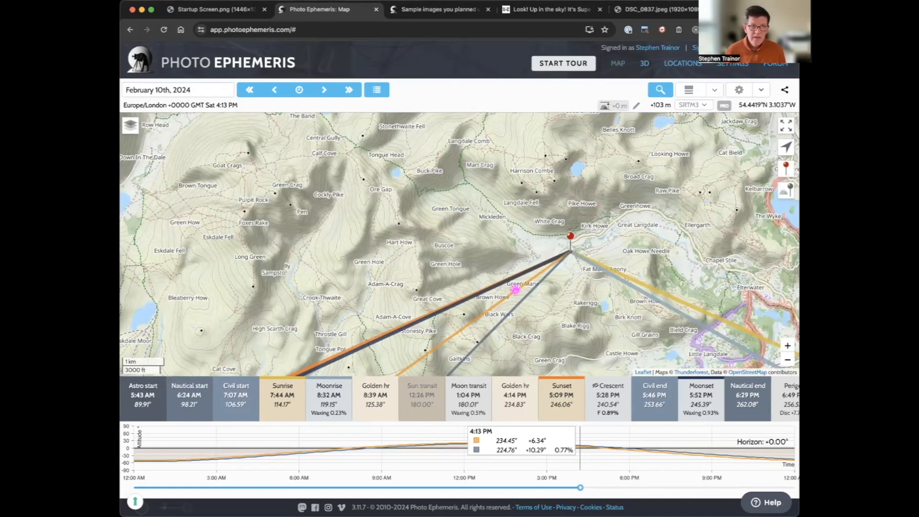
{"action": "left_click_drag", "start_coordinate": [563, 295], "coordinate": [535, 287]}
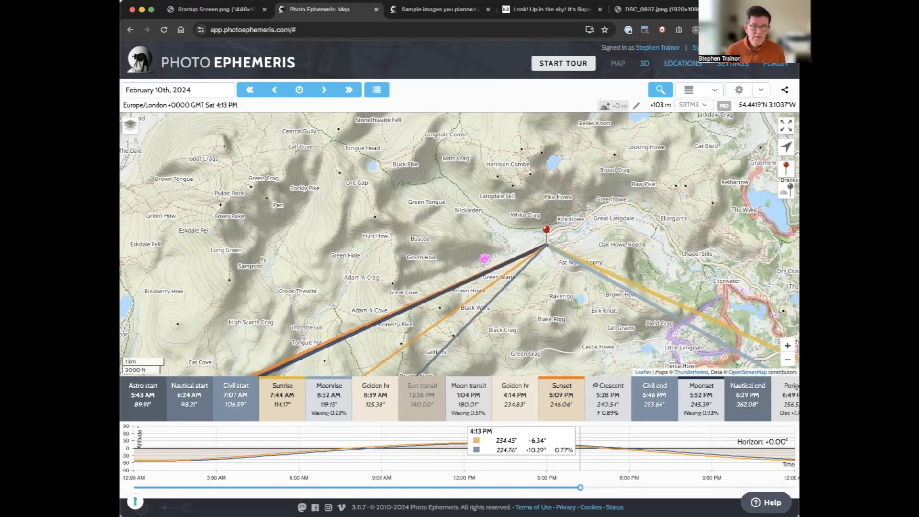
{"action": "left_click_drag", "start_coordinate": [550, 287], "coordinate": [541, 279]}
{"action": "scroll", "coordinate": [540, 270], "scroll_direction": "up", "scroll_amount": 2}
{"action": "left_click_drag", "start_coordinate": [548, 242], "coordinate": [572, 257]}
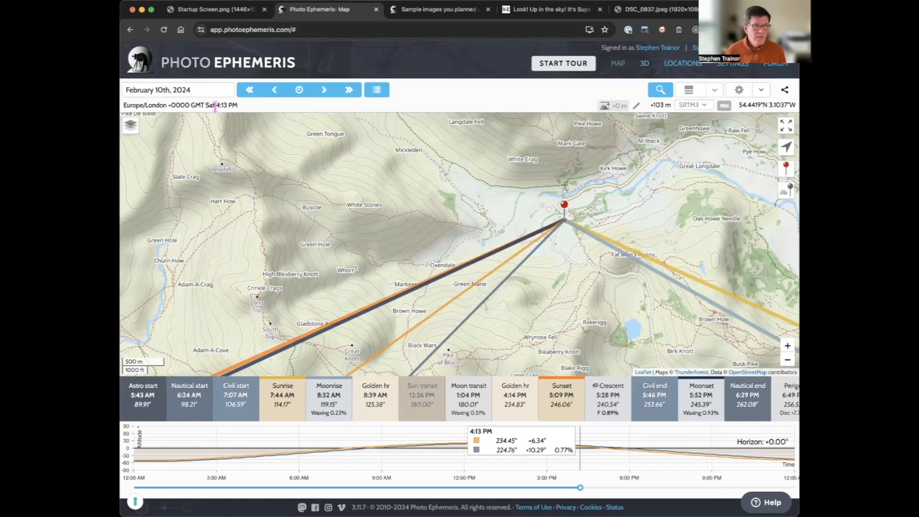
Set the planning date to April 14, 2024, then shift the map to show more terrain north
{"action": "left_click", "coordinate": [213, 91]}
{"action": "left_click", "coordinate": [224, 113]}
{"action": "left_click", "coordinate": [225, 113]}
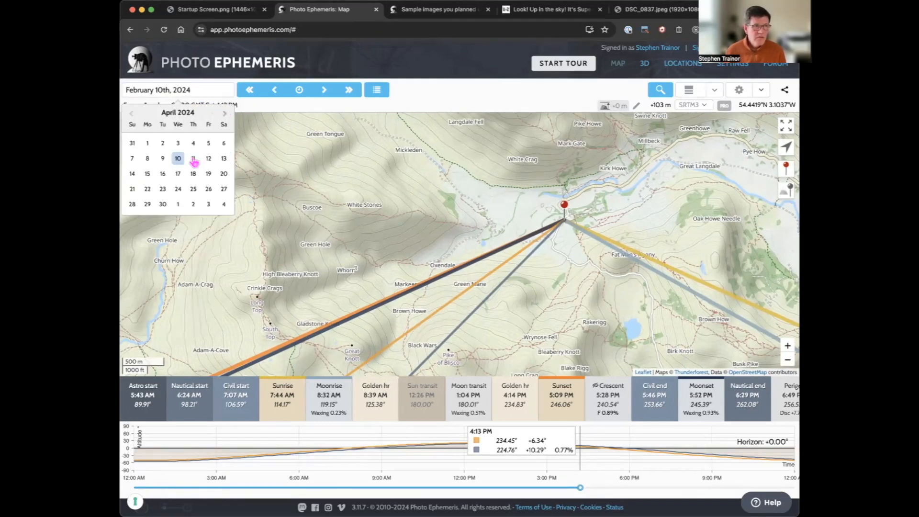
{"action": "left_click", "coordinate": [134, 174]}
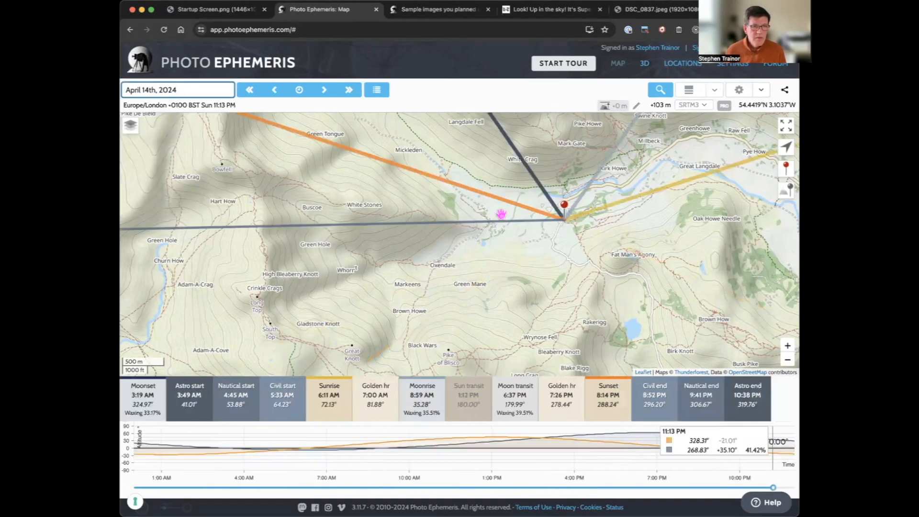
{"action": "left_click_drag", "start_coordinate": [572, 248], "coordinate": [561, 287]}
{"action": "left_click_drag", "start_coordinate": [461, 200], "coordinate": [550, 255]}
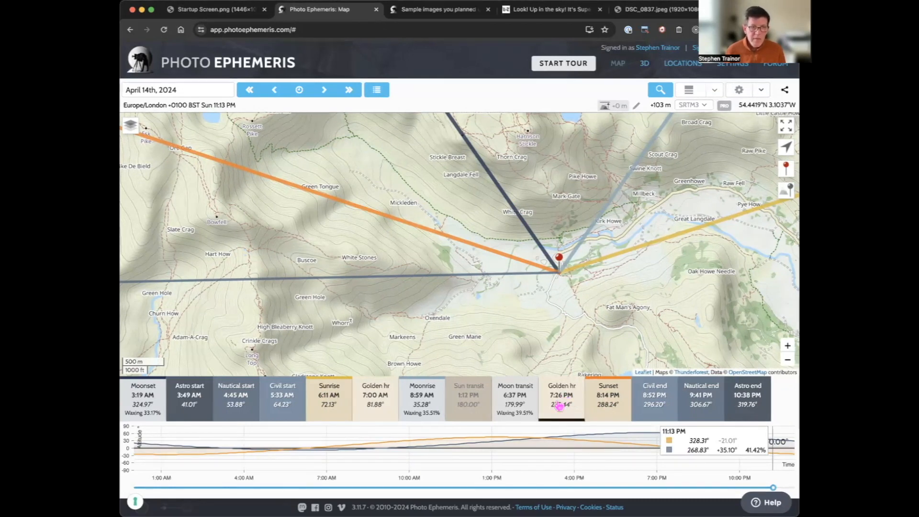
Set the time to 7:26 PM and drop a sightline subject pin east of the camera
{"action": "left_click", "coordinate": [560, 406]}
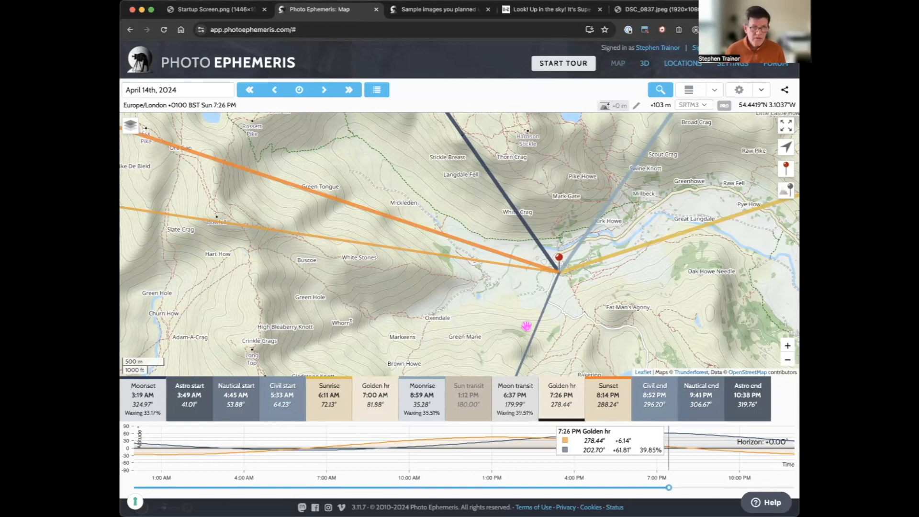
{"action": "left_click_drag", "start_coordinate": [572, 275], "coordinate": [599, 275]}
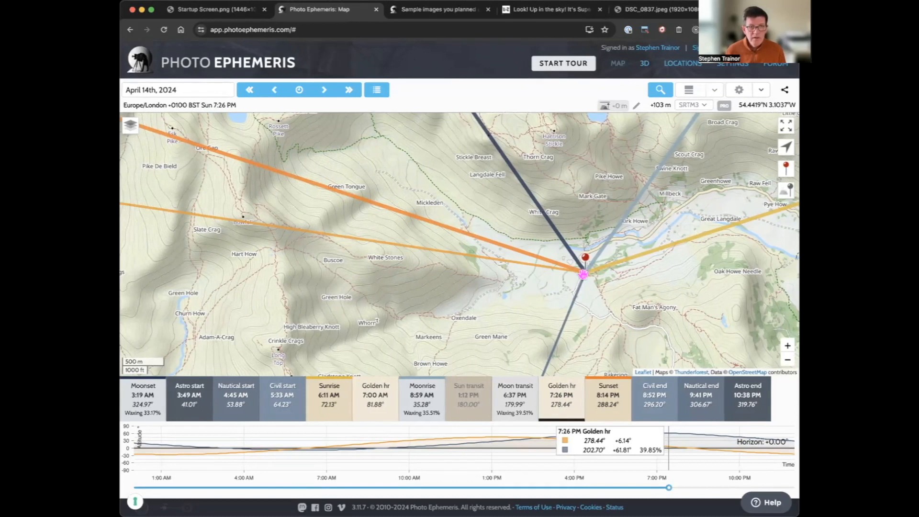
{"action": "left_click_drag", "start_coordinate": [548, 278], "coordinate": [572, 269]}
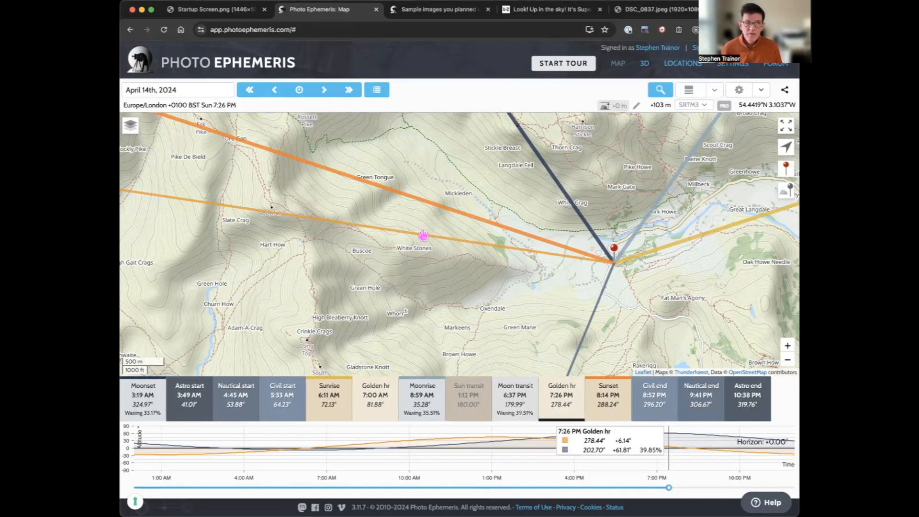
{"action": "left_click", "coordinate": [788, 191]}
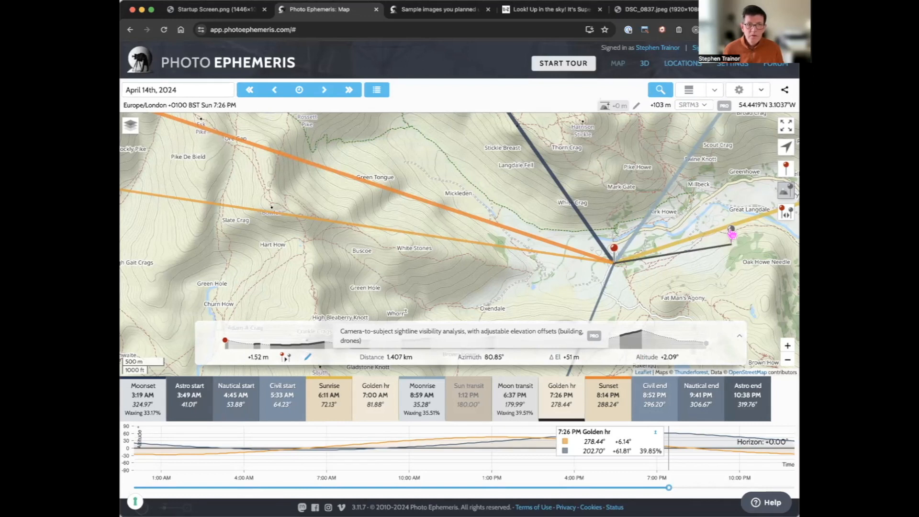
Move the sightline target west along the sun line to Slate Crag, 4.202 km away
{"action": "mouse_move", "coordinate": [733, 235]}
{"action": "left_mouse_down"}
{"action": "mouse_move", "coordinate": [669, 263]}
{"action": "mouse_move", "coordinate": [538, 263]}
{"action": "mouse_move", "coordinate": [377, 241]}
{"action": "mouse_move", "coordinate": [269, 198]}
{"action": "left_mouse_up"}
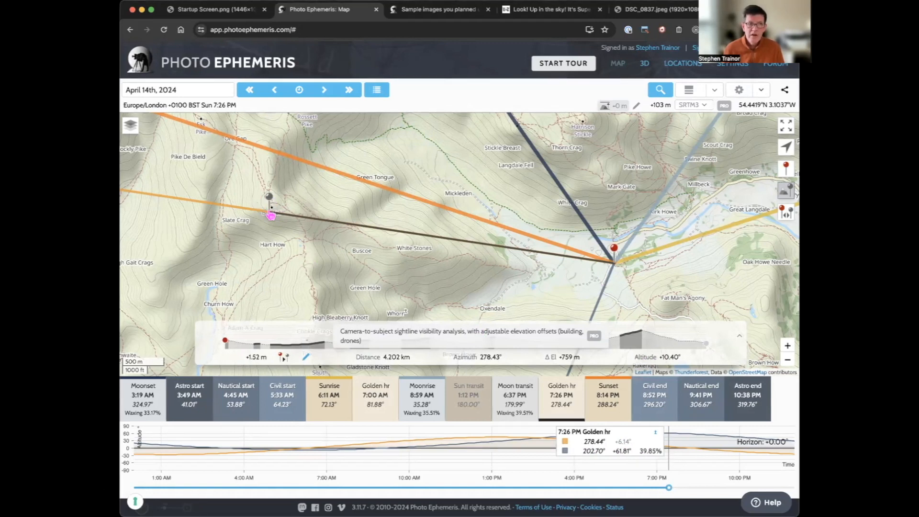
Try the target farther east along the sun line, then settle it near Slate Crag at 4.181 km
{"action": "left_click_drag", "start_coordinate": [271, 204], "coordinate": [306, 208]}
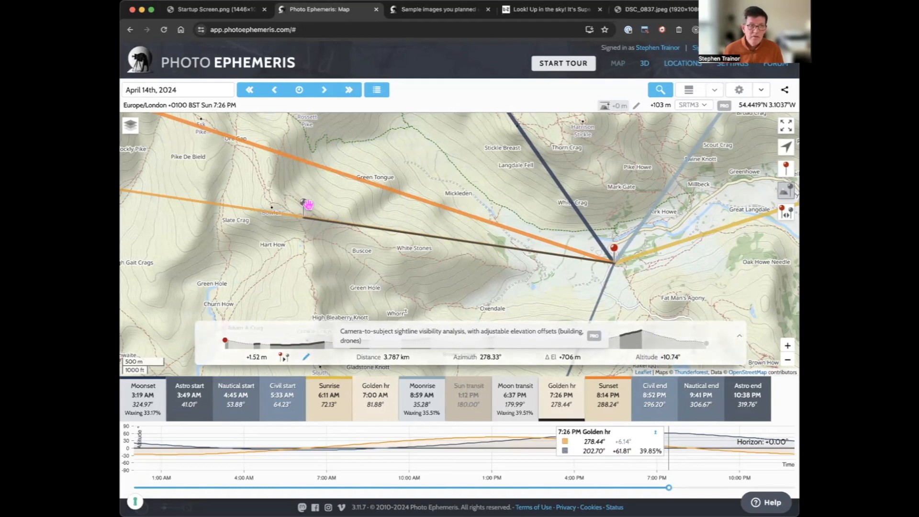
{"action": "left_click_drag", "start_coordinate": [307, 209], "coordinate": [342, 212]}
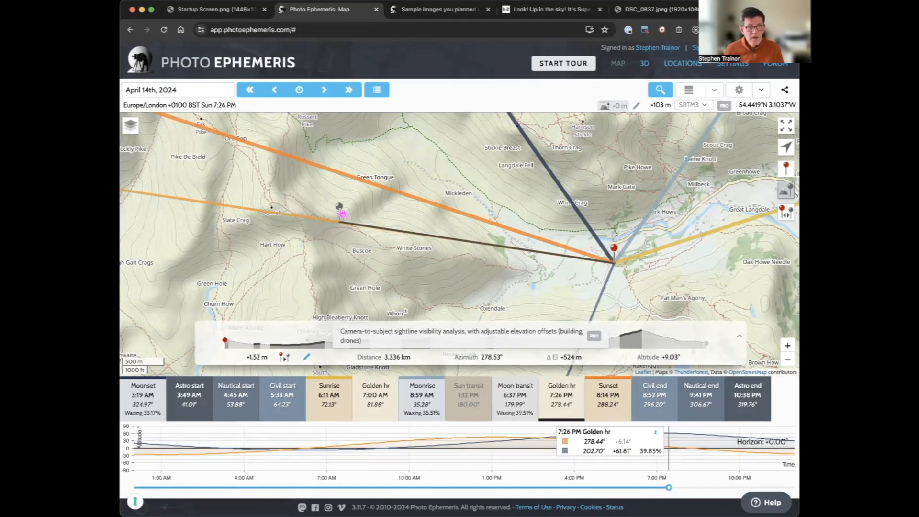
{"action": "left_click_drag", "start_coordinate": [339, 207], "coordinate": [271, 197]}
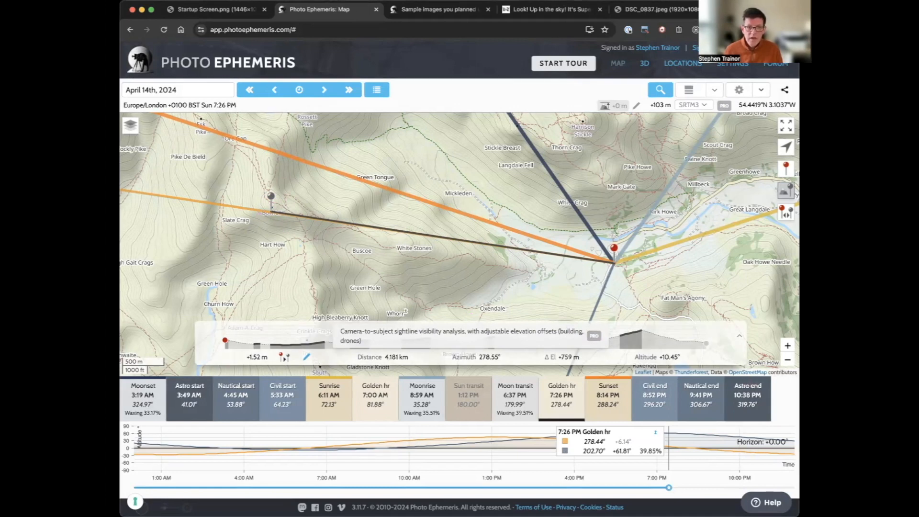
{"action": "left_click", "coordinate": [767, 503]}
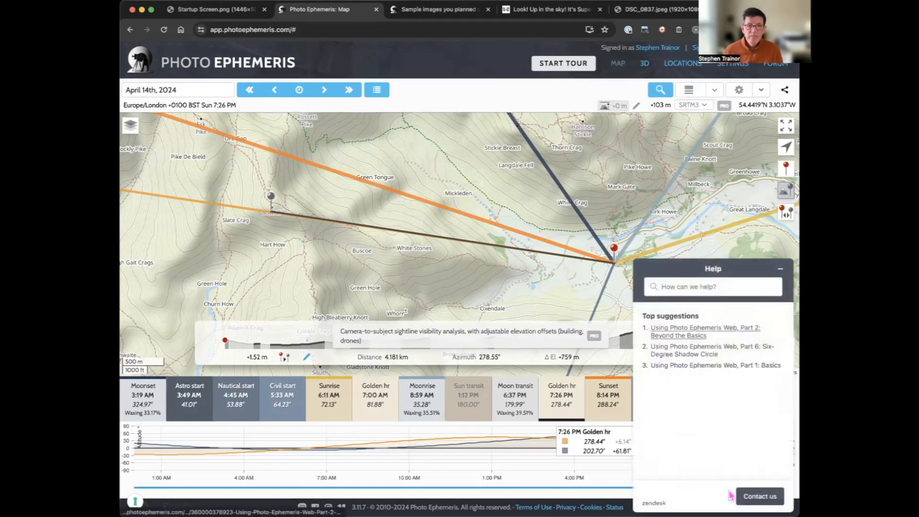
Search help for 'geo' and read the 'Part 3: Geodetics and Sightlines' article
{"action": "left_click", "coordinate": [688, 289]}
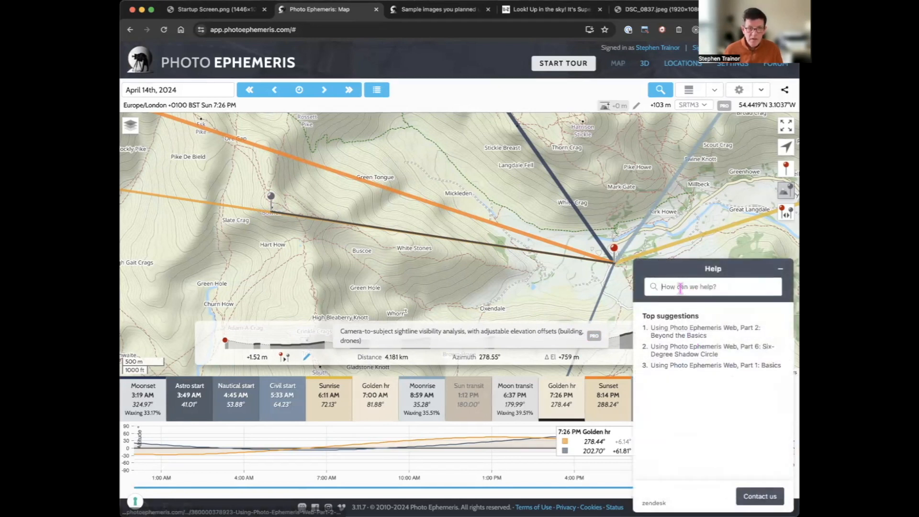
{"action": "type", "text": "geodetics"}
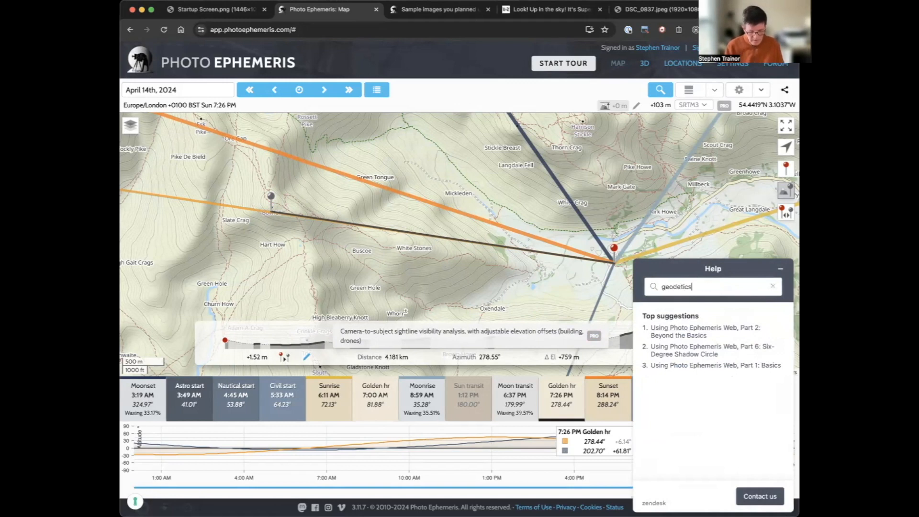
{"action": "key", "text": "Return"}
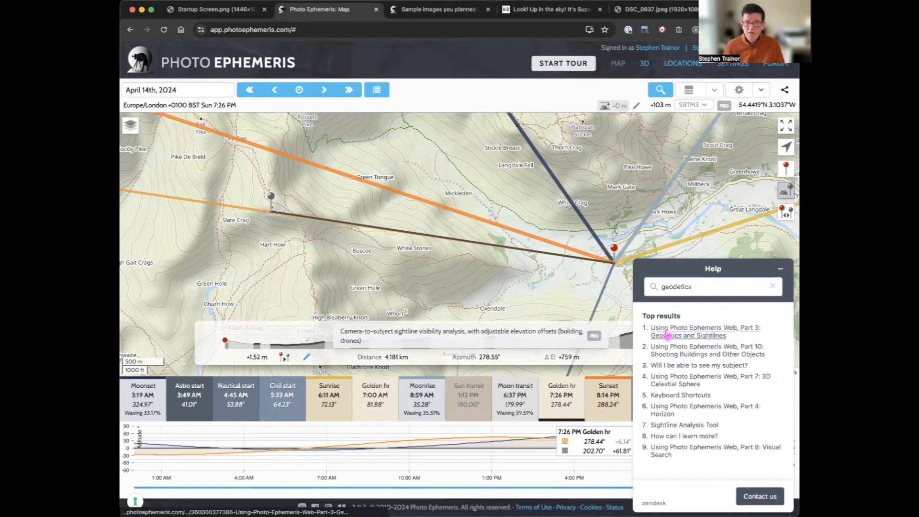
{"action": "left_click", "coordinate": [710, 337]}
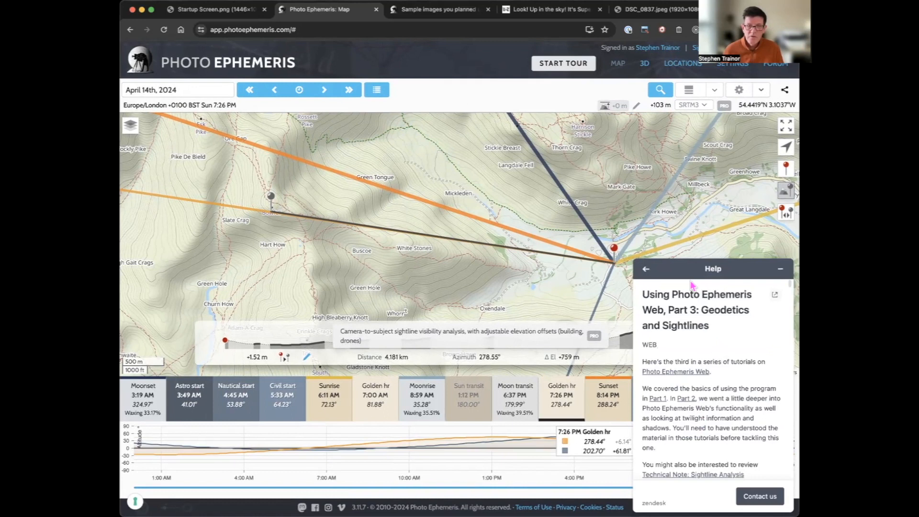
{"action": "left_click", "coordinate": [646, 270]}
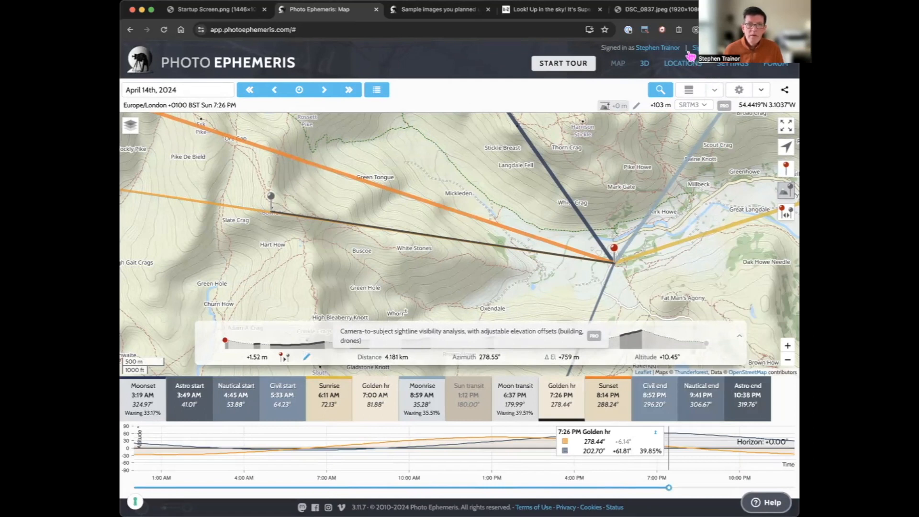
Sign out, then sign back in using the saved account login for the email field
{"action": "left_click", "coordinate": [703, 48]}
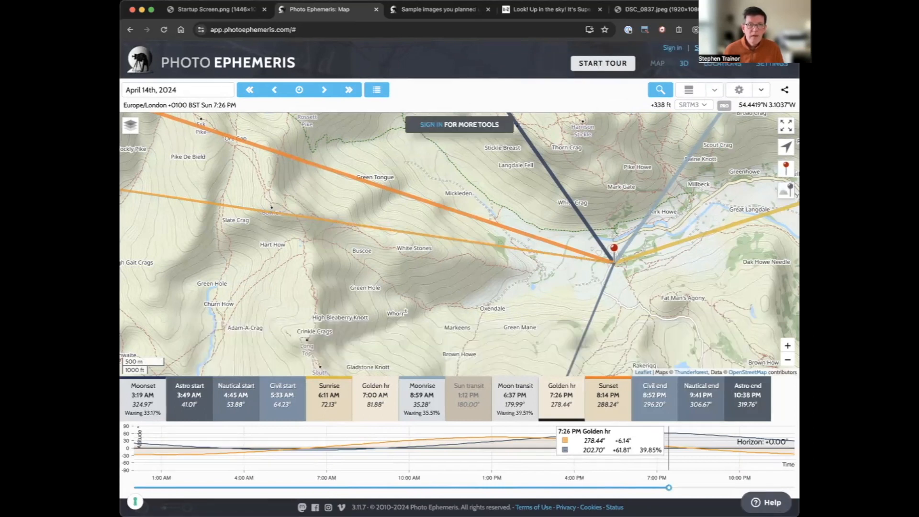
{"action": "left_click", "coordinate": [436, 128]}
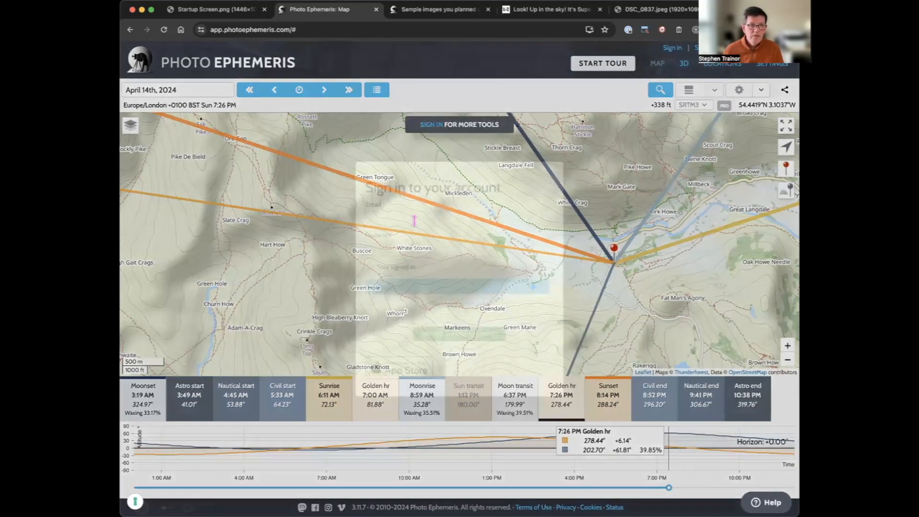
{"action": "left_click", "coordinate": [540, 219]}
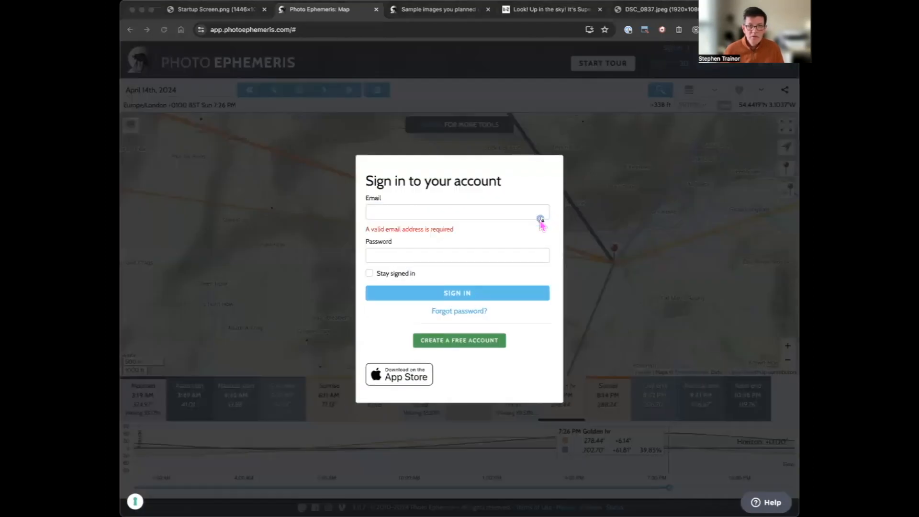
{"action": "left_click", "coordinate": [539, 222]}
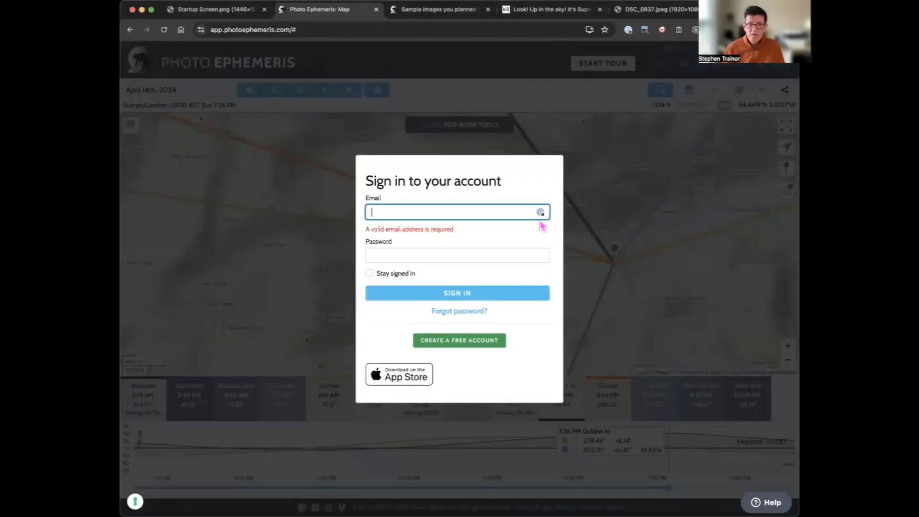
{"action": "type", "text": "stpehen"}
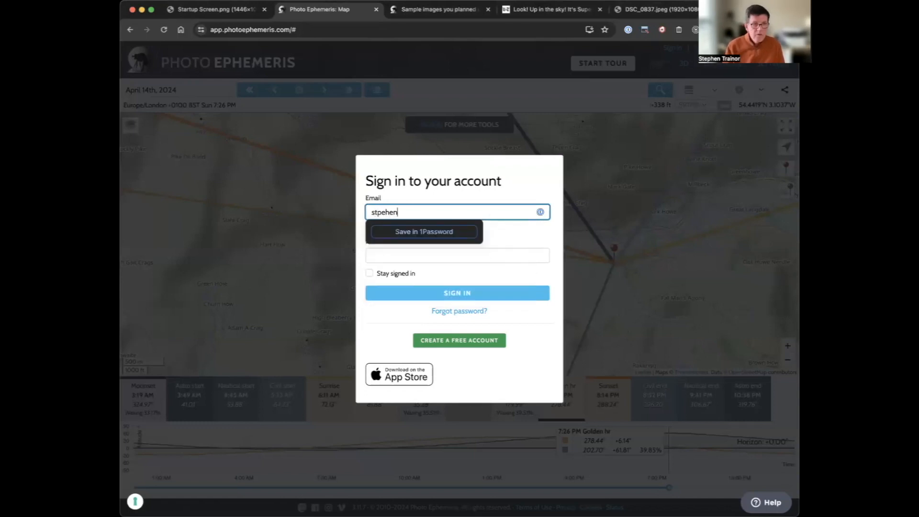
{"action": "key", "text": "BackSpace"}
{"action": "key", "text": "BackSpace"}
{"action": "key", "text": "BackSpace"}
{"action": "key", "text": "BackSpace"}
{"action": "key", "text": "BackSpace"}
{"action": "type", "text": "ephe"}
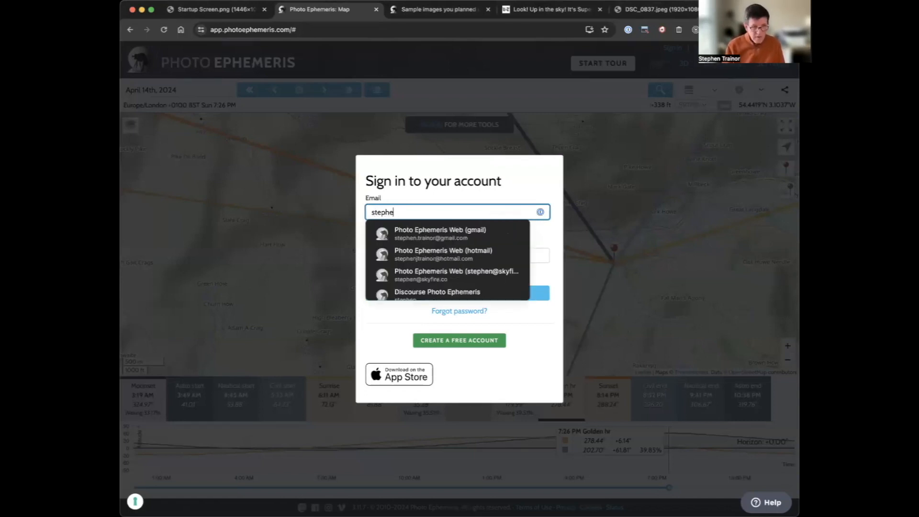
{"action": "left_click", "coordinate": [461, 232]}
{"action": "left_click", "coordinate": [474, 287]}
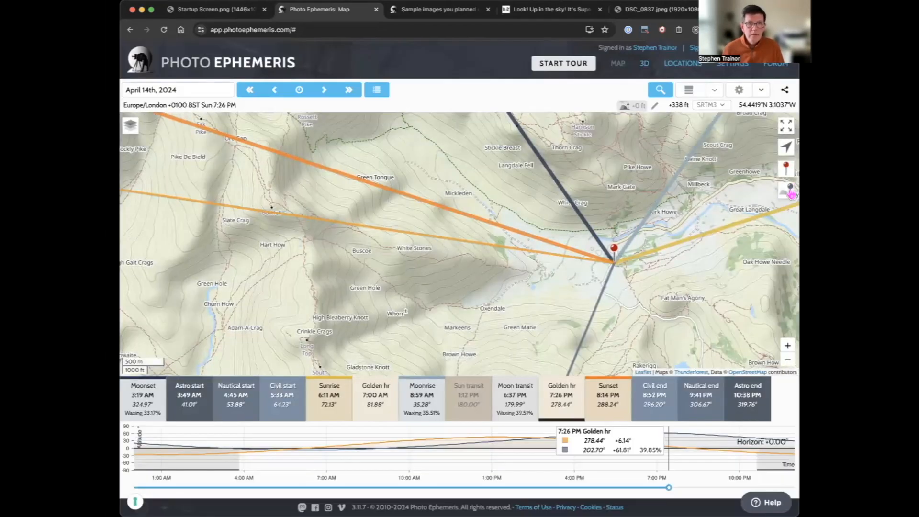
Re-add the sightline target pin and expand its full elevation profile chart
{"action": "left_click", "coordinate": [788, 192]}
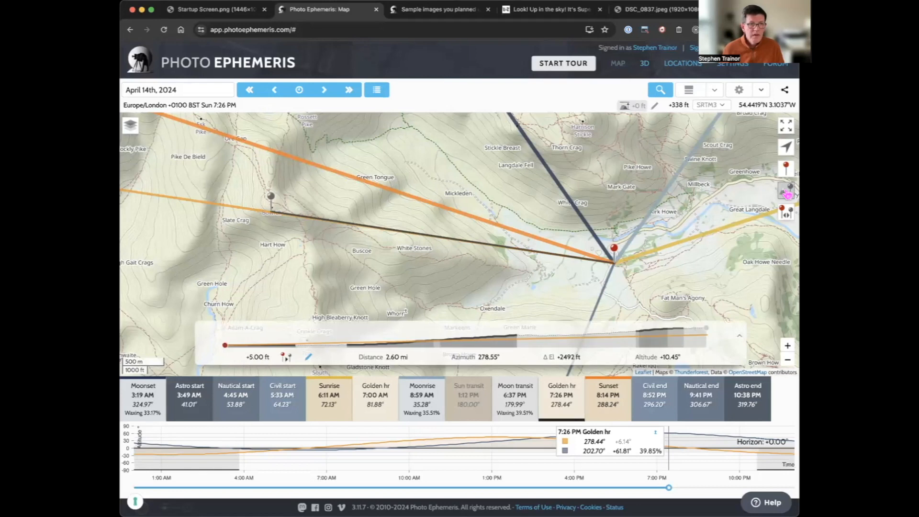
{"action": "left_click", "coordinate": [741, 337]}
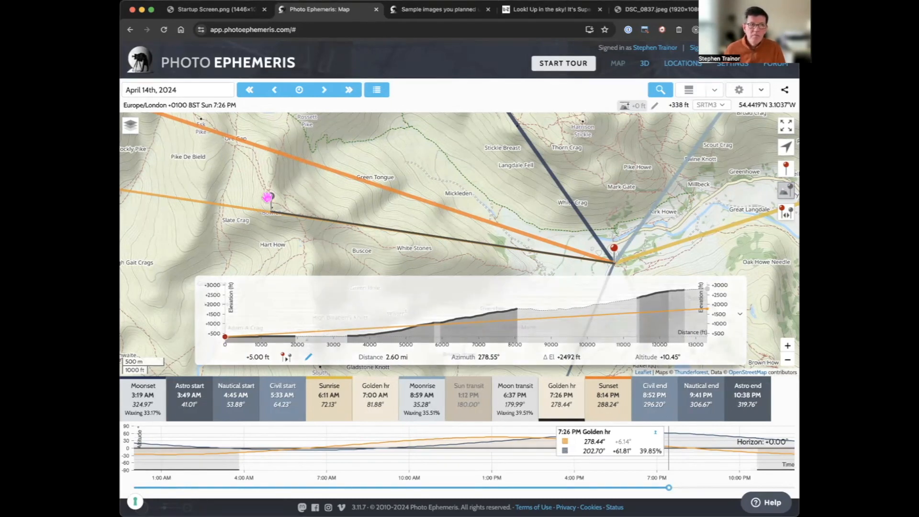
Move the sightline target west to Pike De Bield and save the units setting as Metric
{"action": "left_click_drag", "start_coordinate": [272, 201], "coordinate": [162, 181]}
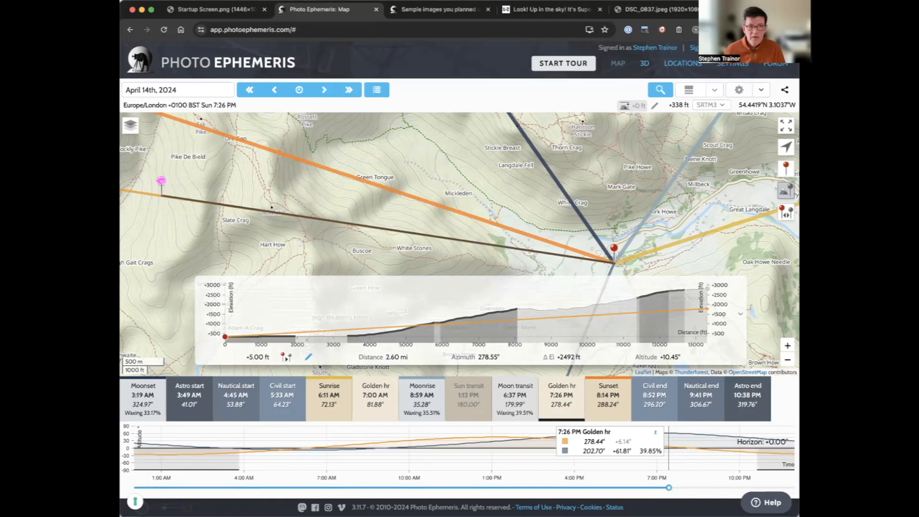
{"action": "left_click_drag", "start_coordinate": [161, 181], "coordinate": [162, 182]}
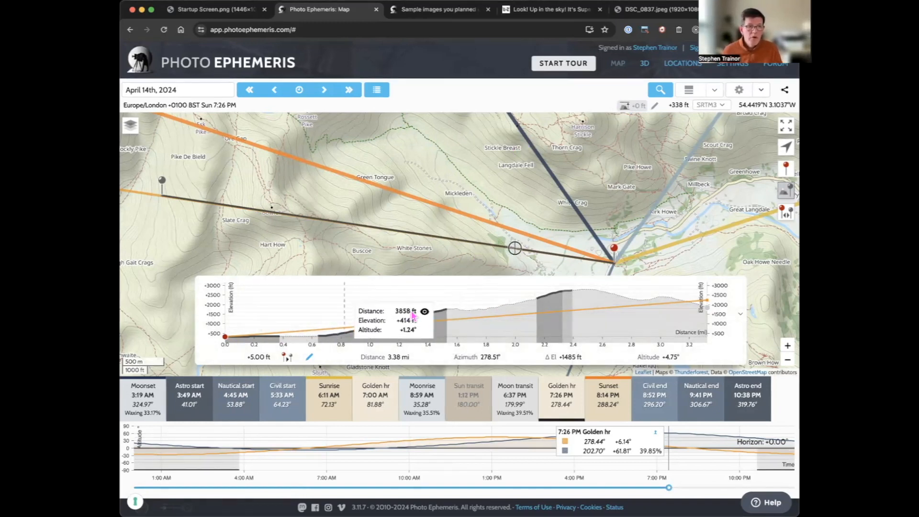
{"action": "left_click", "coordinate": [733, 68]}
{"action": "left_click", "coordinate": [621, 354]}
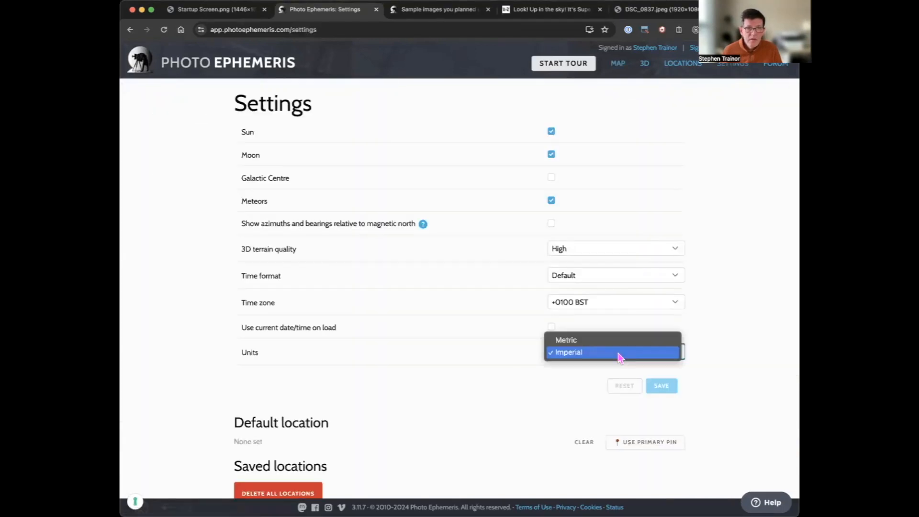
{"action": "left_click", "coordinate": [597, 340]}
{"action": "left_click", "coordinate": [663, 386]}
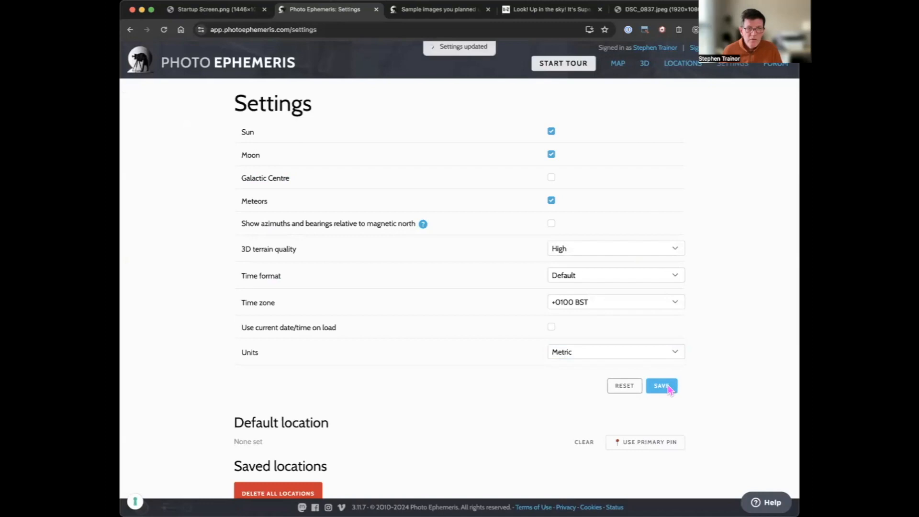
{"action": "left_click", "coordinate": [617, 63]}
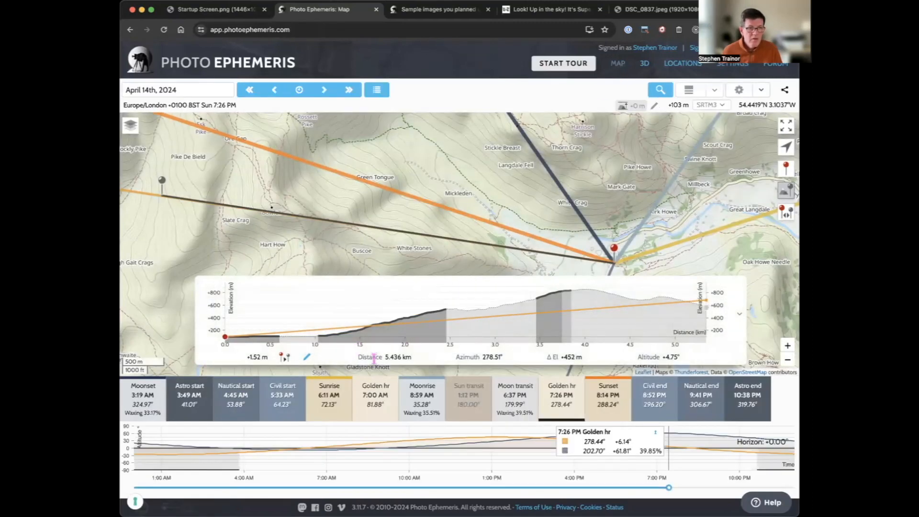
{"action": "mouse_move", "coordinate": [375, 357]}
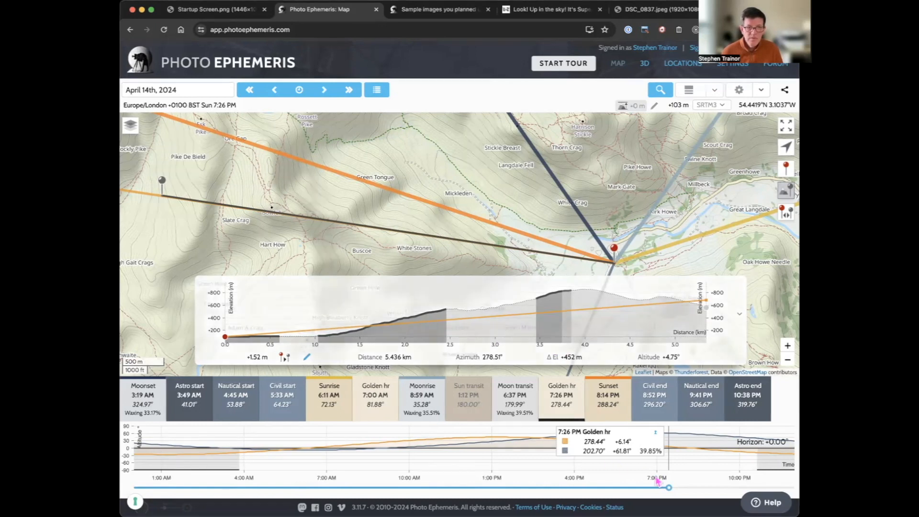
Slide the planning time until it reads 7:33 PM, putting the sun at 279.88°
{"action": "left_click_drag", "start_coordinate": [668, 487], "coordinate": [652, 487]}
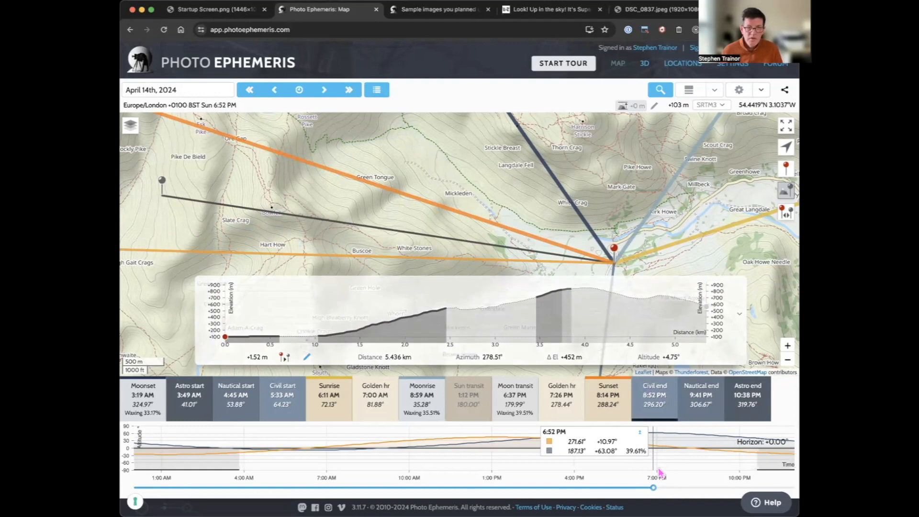
{"action": "left_click_drag", "start_coordinate": [653, 487], "coordinate": [657, 486]}
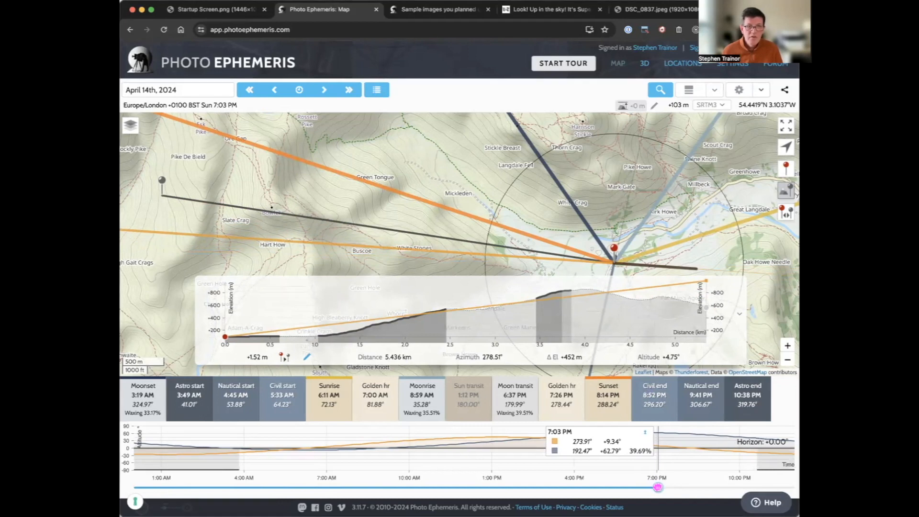
{"action": "left_click_drag", "start_coordinate": [659, 487], "coordinate": [672, 487]}
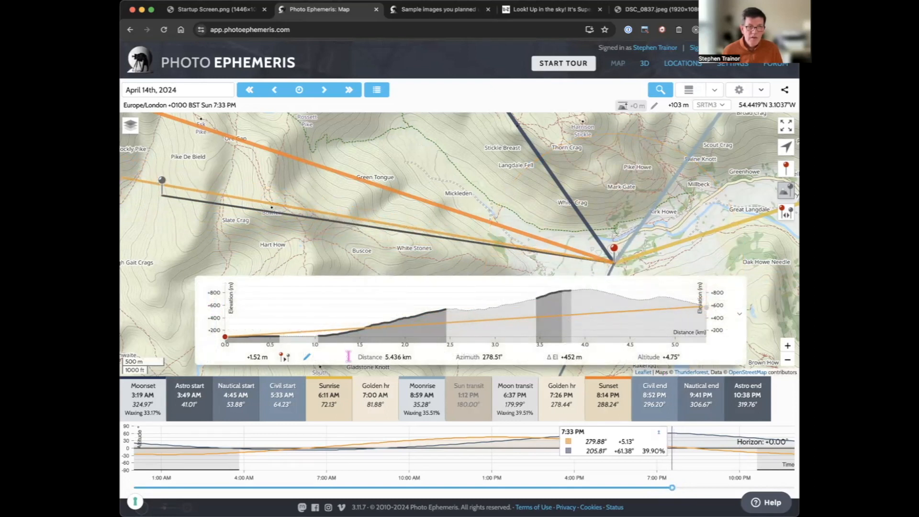
Collapse the elevation profile and switch off the grey geodetics line and pin
{"action": "left_click", "coordinate": [741, 315]}
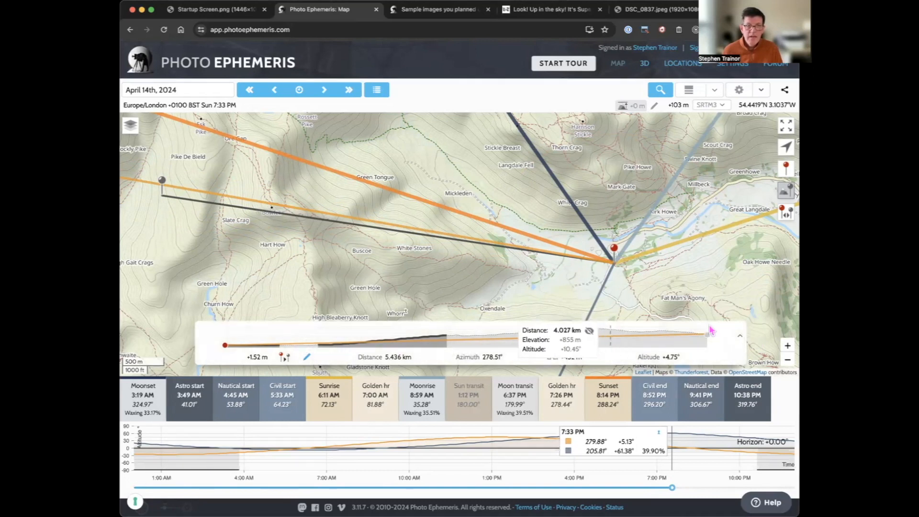
{"action": "left_click", "coordinate": [788, 196]}
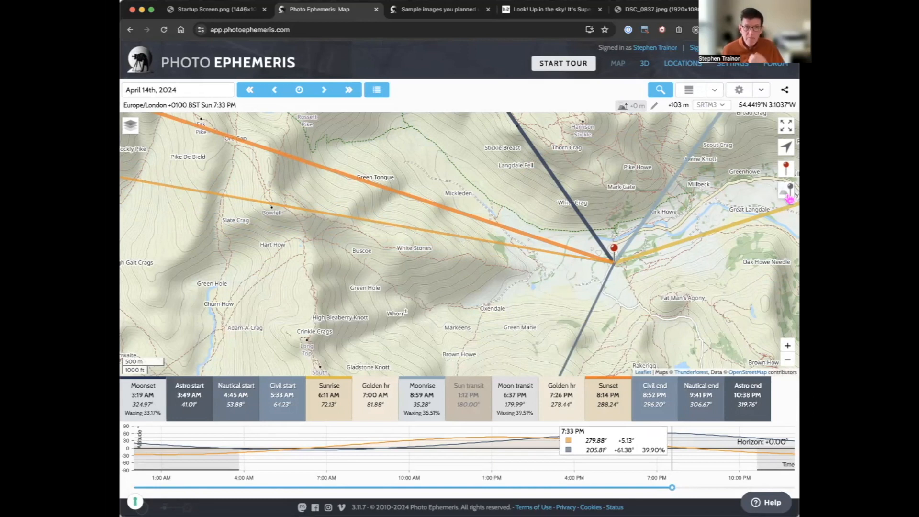
Turn the geodetics line back on with its grey pin on Bowfell, 4.230 km away, then swap pins
{"action": "left_click", "coordinate": [788, 196]}
{"action": "left_click_drag", "start_coordinate": [632, 246], "coordinate": [269, 187]}
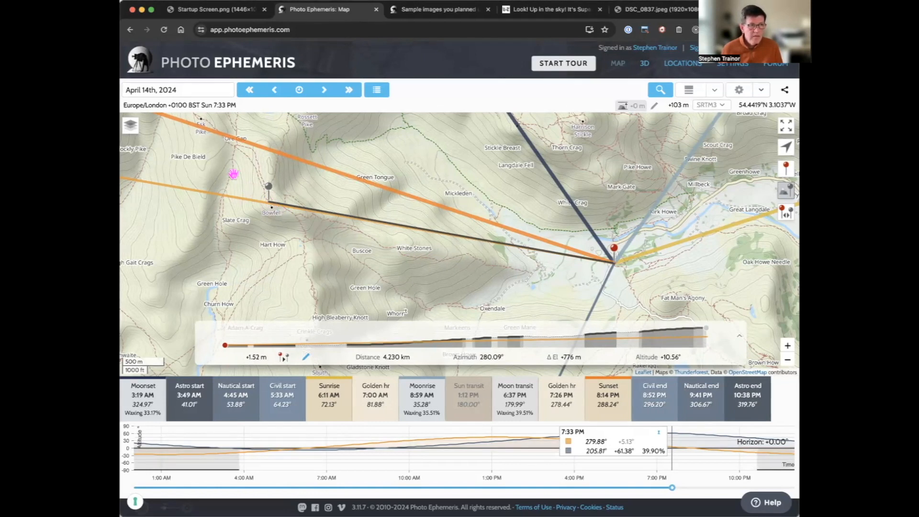
{"action": "left_click_drag", "start_coordinate": [286, 173], "coordinate": [478, 191]}
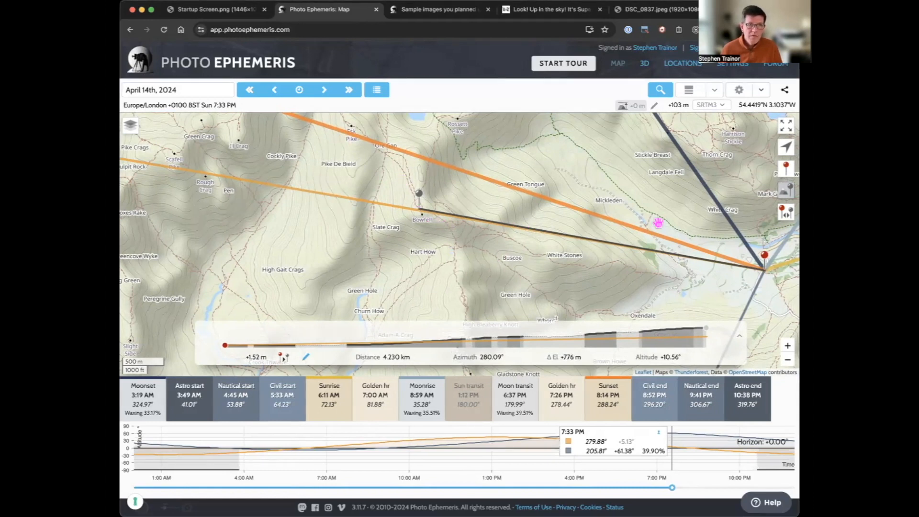
{"action": "left_click", "coordinate": [787, 214]}
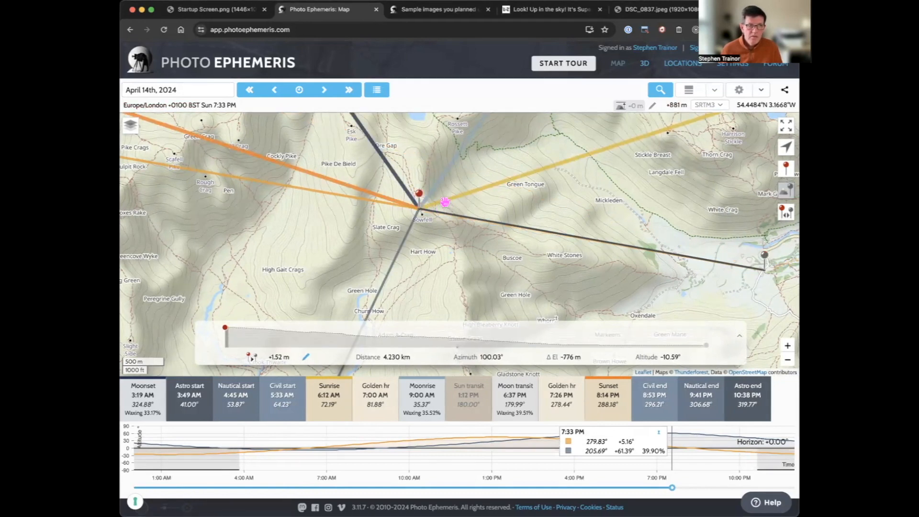
Pan and zoom the map to frame Bowfell with the swapped camera pin
{"action": "left_click_drag", "start_coordinate": [664, 228], "coordinate": [664, 237]}
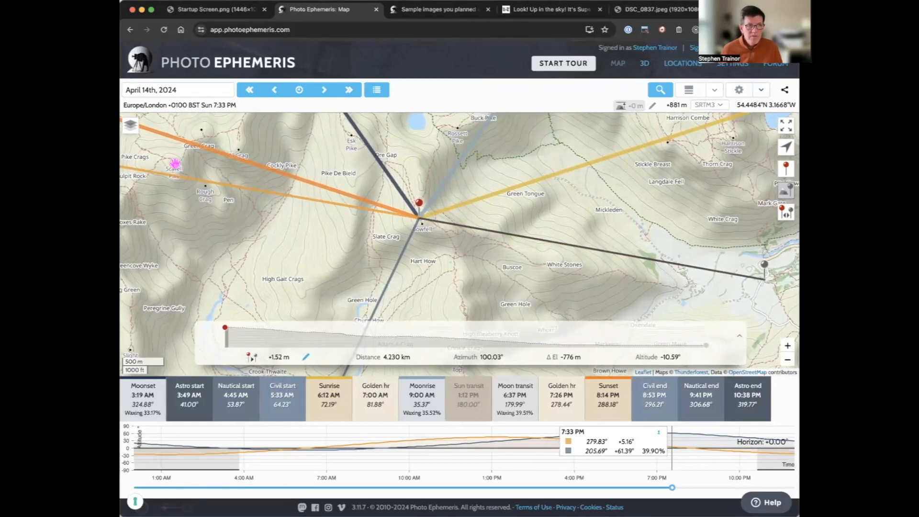
{"action": "scroll", "coordinate": [337, 220], "scroll_direction": "down", "scroll_amount": 1}
{"action": "left_click_drag", "start_coordinate": [374, 228], "coordinate": [421, 238]}
{"action": "scroll", "coordinate": [421, 237], "scroll_direction": "up", "scroll_amount": 1}
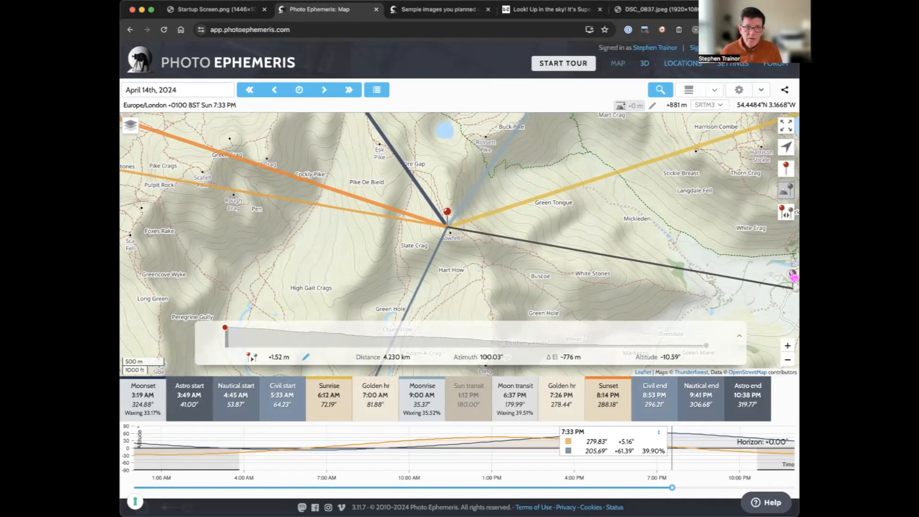
Put the end pin on Scafell Pike (3.012 km at 282.68°) and fine-tune the Bowfell pin
{"action": "mouse_move", "coordinate": [792, 276]}
{"action": "left_mouse_down"}
{"action": "mouse_move", "coordinate": [443, 211]}
{"action": "mouse_move", "coordinate": [225, 150]}
{"action": "mouse_move", "coordinate": [201, 156]}
{"action": "left_mouse_up"}
{"action": "left_click_drag", "start_coordinate": [376, 246], "coordinate": [468, 256]}
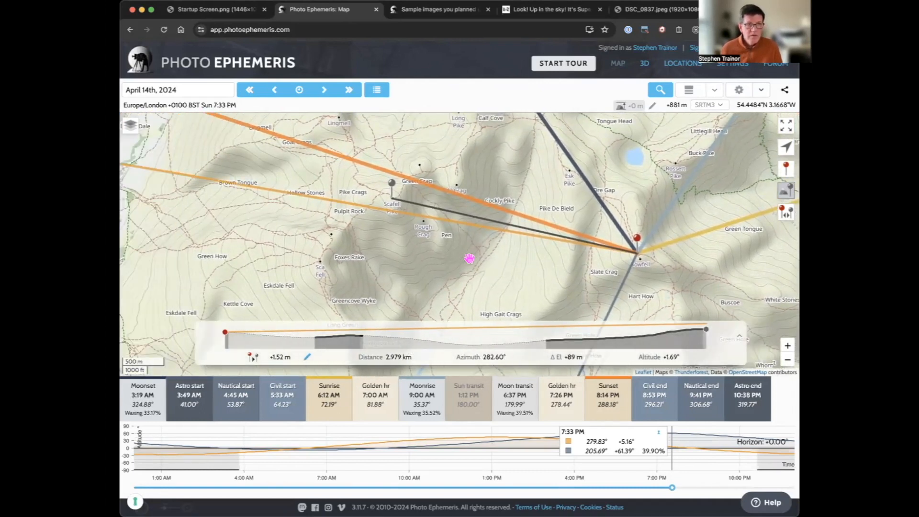
{"action": "scroll", "coordinate": [469, 259], "scroll_direction": "up", "scroll_amount": 2}
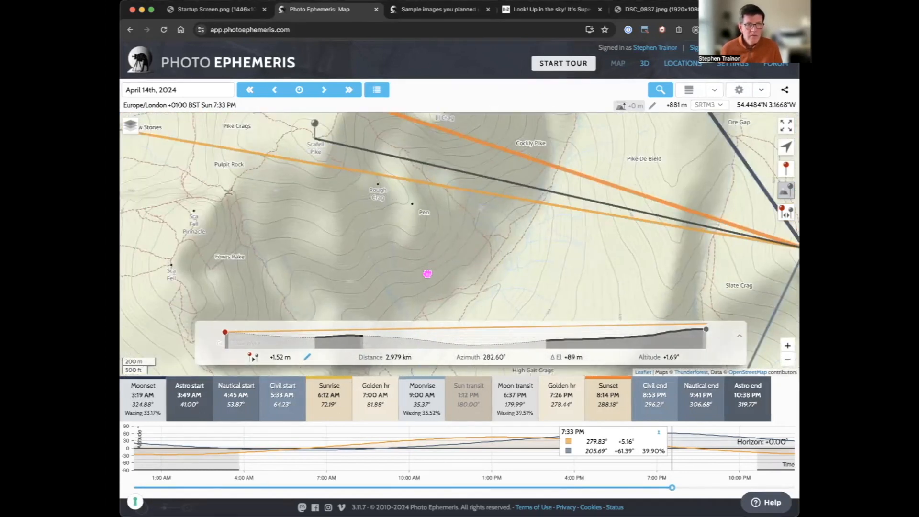
{"action": "left_click_drag", "start_coordinate": [427, 274], "coordinate": [419, 276]}
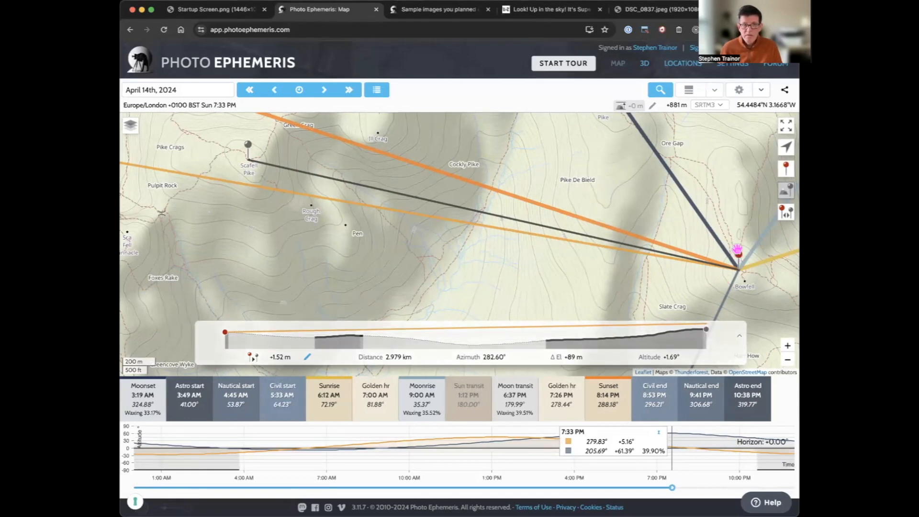
{"action": "left_click_drag", "start_coordinate": [739, 247], "coordinate": [743, 256]}
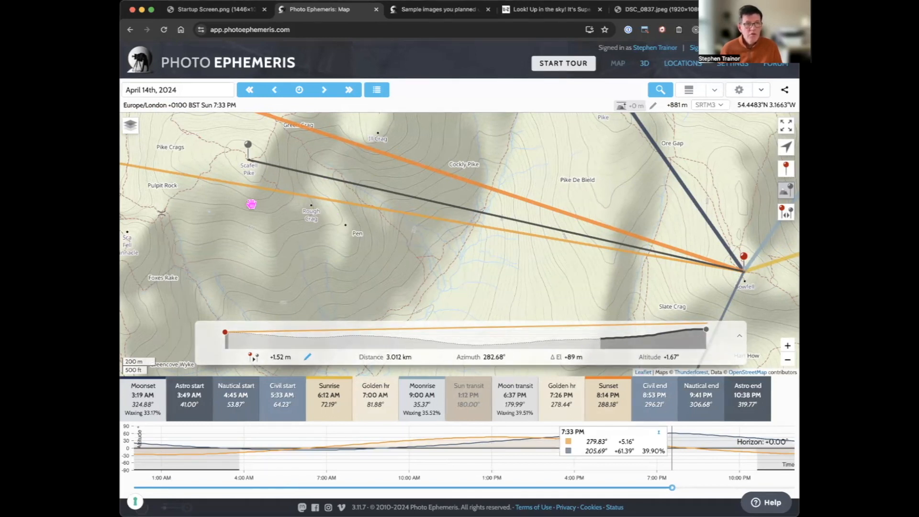
{"action": "left_click_drag", "start_coordinate": [305, 214], "coordinate": [301, 239]}
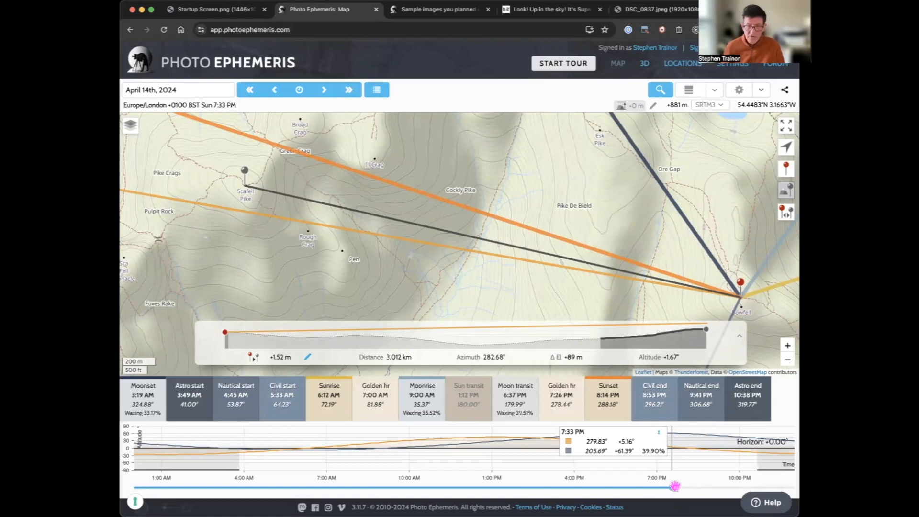
Shift the time to 7:47 PM so the sun at 282.72° lines up with the sightline
{"action": "left_click_drag", "start_coordinate": [674, 486], "coordinate": [677, 487]}
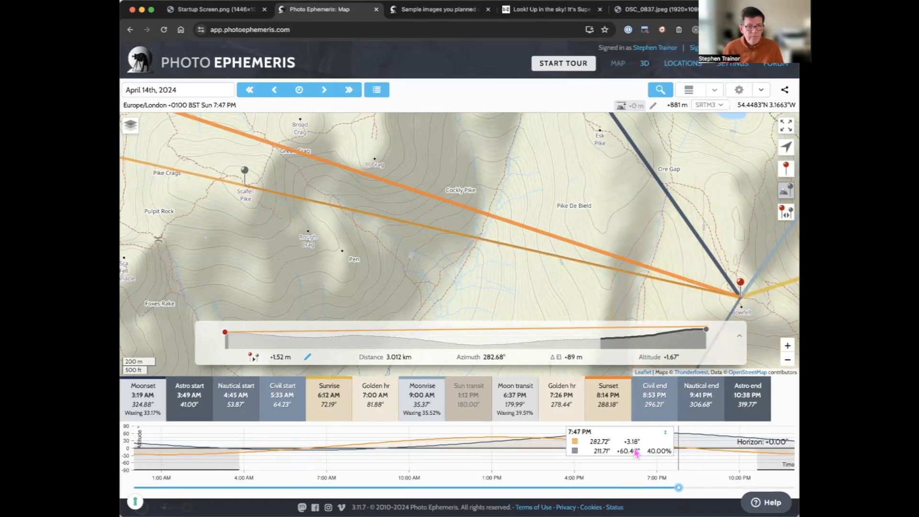
{"action": "mouse_move", "coordinate": [354, 348]}
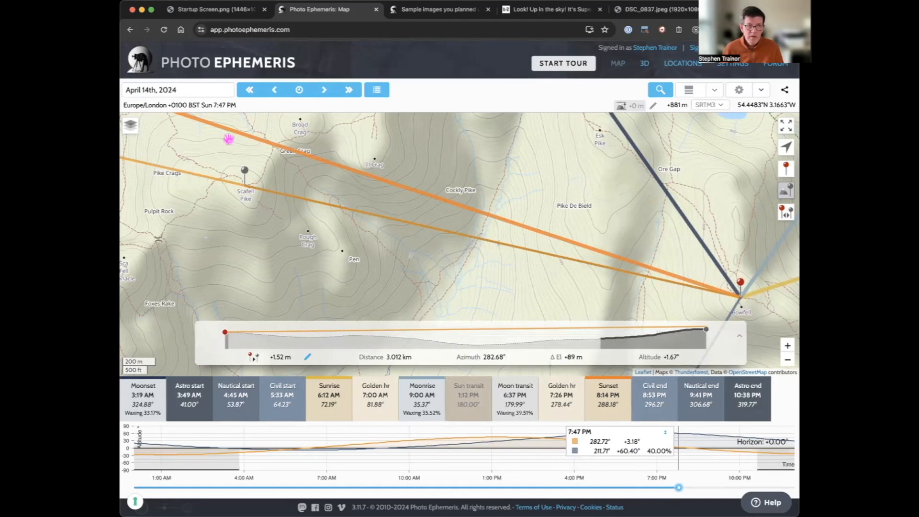
{"action": "scroll", "coordinate": [508, 272], "scroll_direction": "down", "scroll_amount": 2}
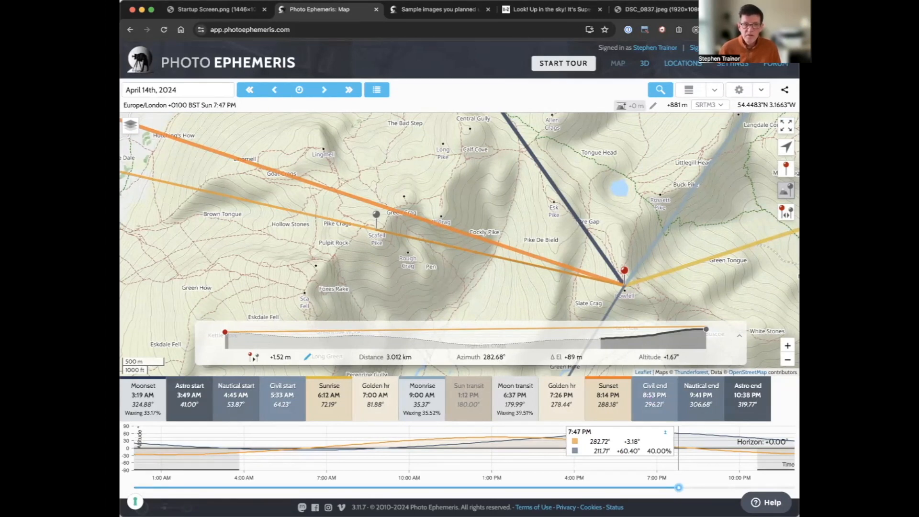
{"action": "left_click", "coordinate": [766, 502]}
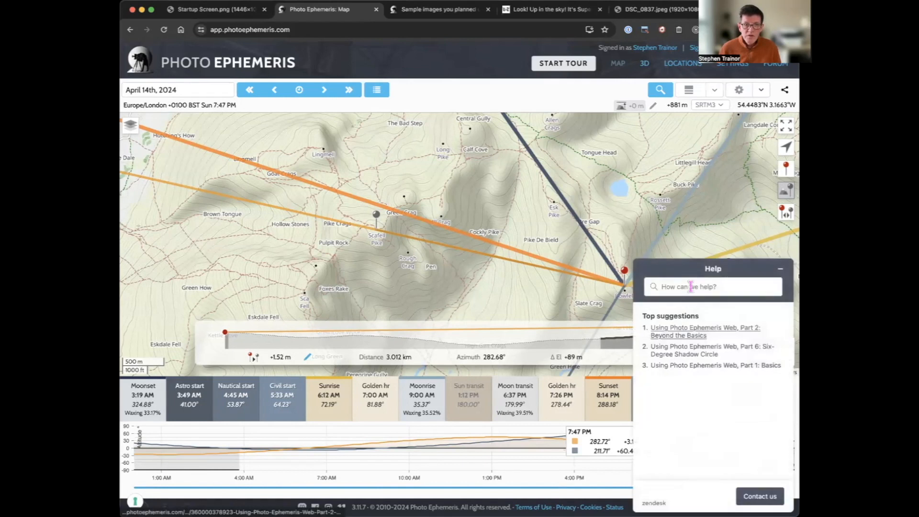
{"action": "type", "text": "sightline"}
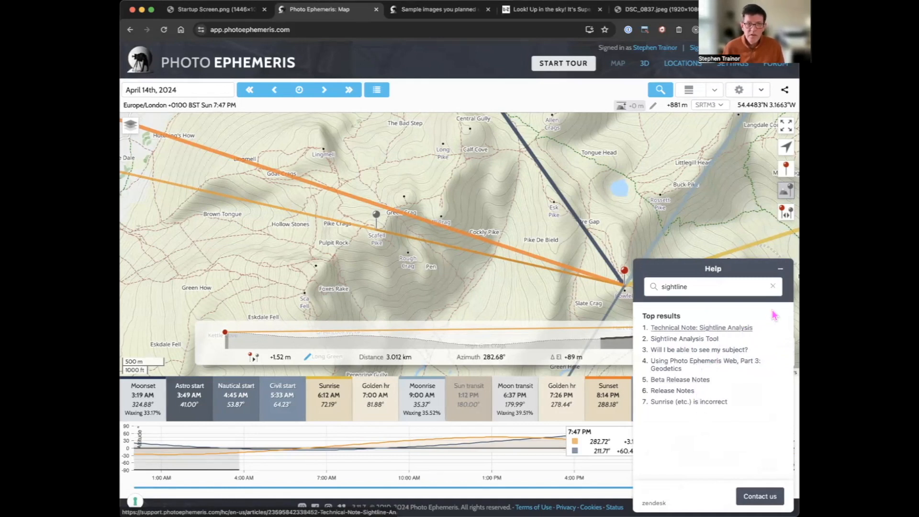
{"action": "left_click", "coordinate": [781, 272]}
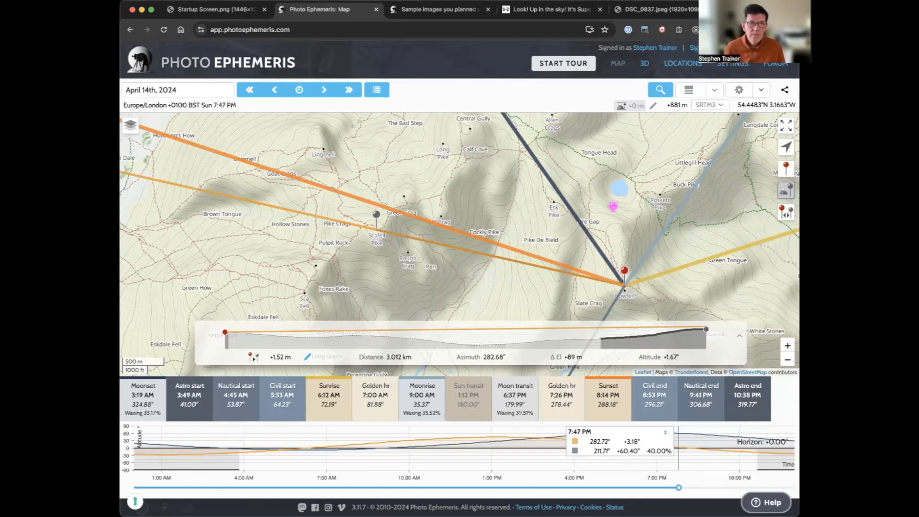
{"action": "left_click_drag", "start_coordinate": [528, 245], "coordinate": [520, 232]}
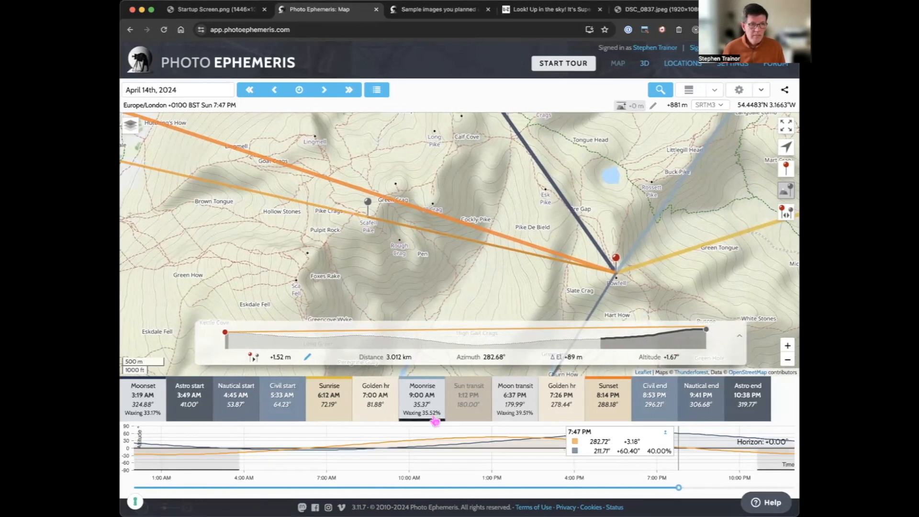
Step the date forward six days to April 21st, 2024, keeping the time at 7:47 PM
{"action": "left_click", "coordinate": [326, 91]}
{"action": "left_click", "coordinate": [325, 91]}
{"action": "left_click", "coordinate": [325, 91]}
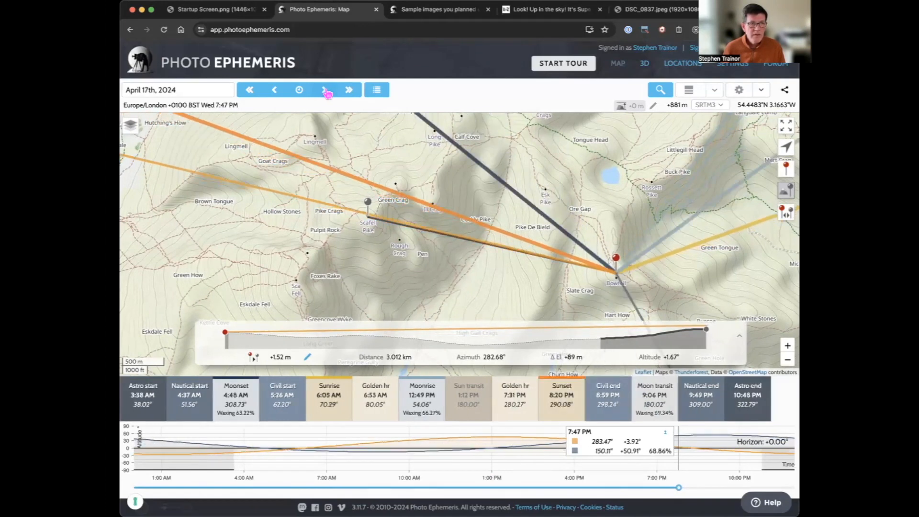
{"action": "left_click", "coordinate": [325, 91]}
{"action": "left_click", "coordinate": [326, 90]}
{"action": "left_click", "coordinate": [326, 91]}
{"action": "left_click", "coordinate": [325, 91]}
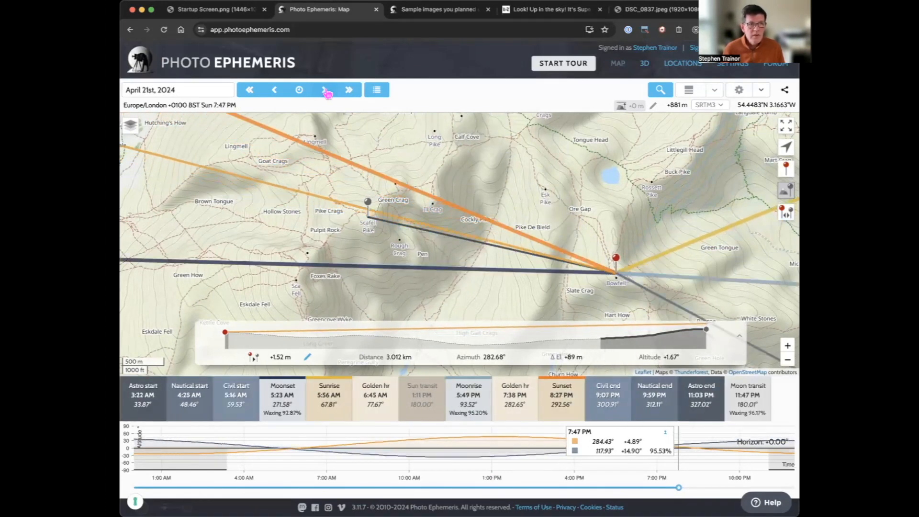
{"action": "left_click", "coordinate": [326, 91]}
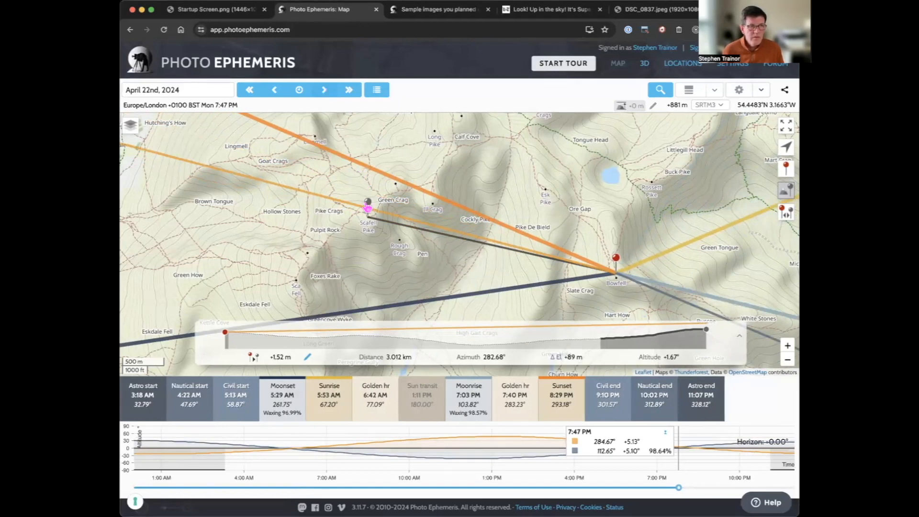
Set the time to 7:39 PM and nudge the red pin north for a 3.018 km sightline at 283.00°
{"action": "left_click_drag", "start_coordinate": [366, 203], "coordinate": [367, 201]}
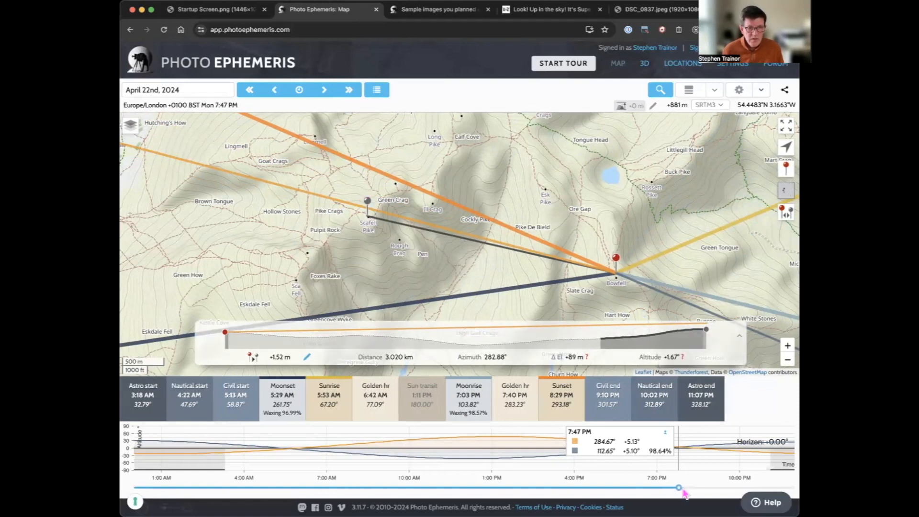
{"action": "left_click_drag", "start_coordinate": [678, 486], "coordinate": [679, 488]}
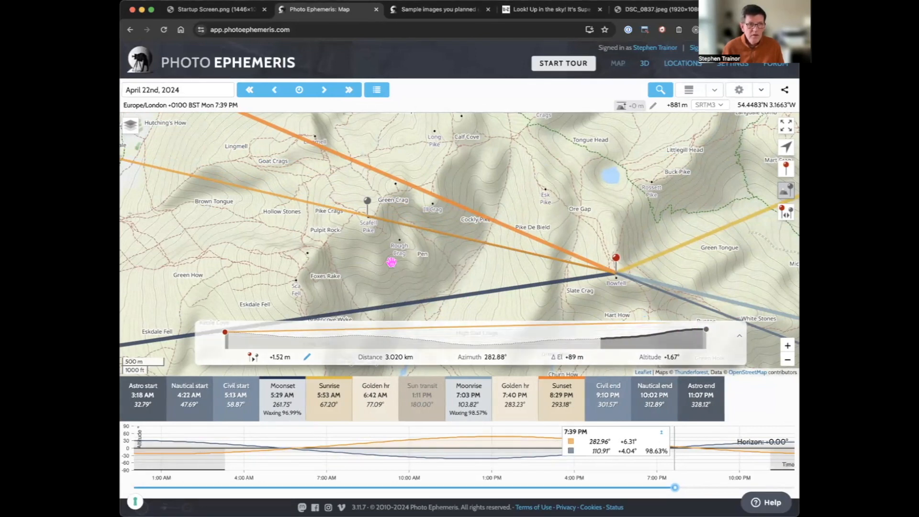
{"action": "left_click", "coordinate": [740, 335]}
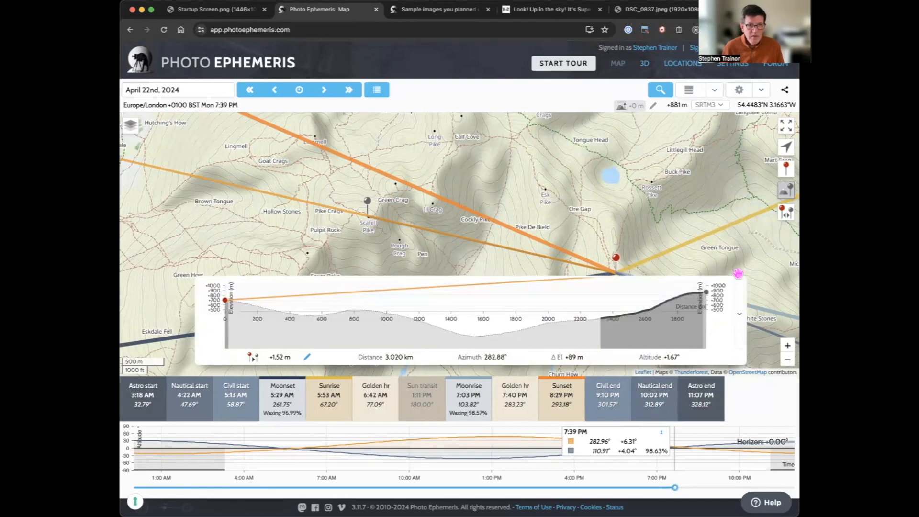
{"action": "left_click_drag", "start_coordinate": [726, 234], "coordinate": [724, 213]}
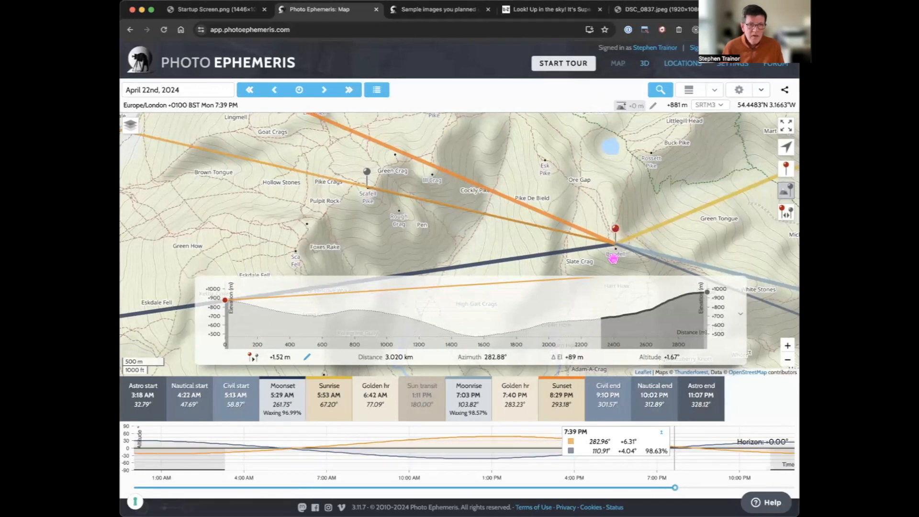
{"action": "left_click_drag", "start_coordinate": [614, 231], "coordinate": [616, 245]}
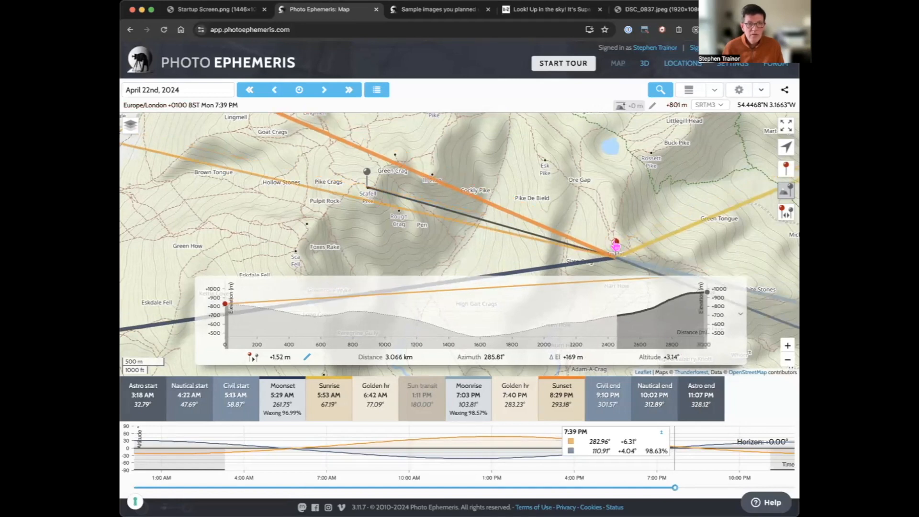
{"action": "left_click_drag", "start_coordinate": [616, 245], "coordinate": [615, 229]}
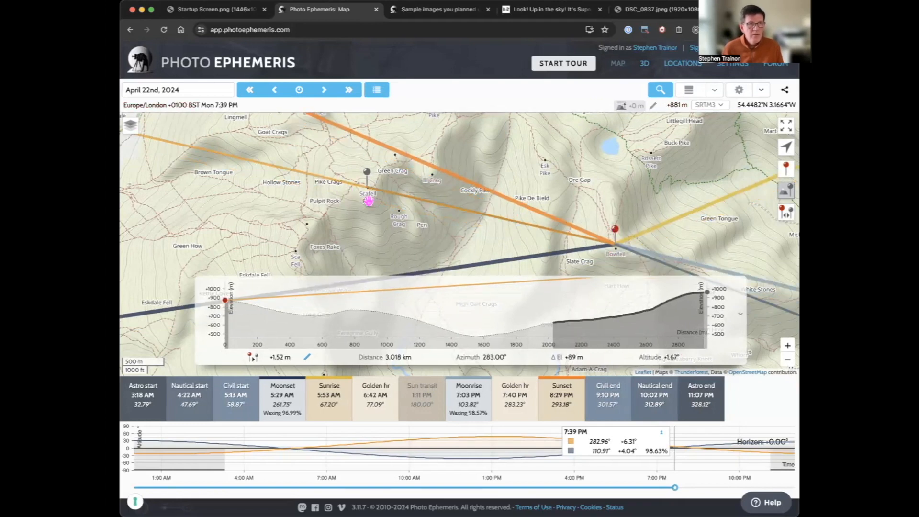
Step the date back to April 9th, 2024 and set the time to 7:51 PM
{"action": "left_click", "coordinate": [274, 92]}
{"action": "left_click", "coordinate": [275, 92]}
{"action": "left_click", "coordinate": [275, 92]}
{"action": "left_click", "coordinate": [275, 92]}
{"action": "left_click", "coordinate": [275, 92]}
{"action": "left_click", "coordinate": [275, 92]}
{"action": "left_click", "coordinate": [275, 91]}
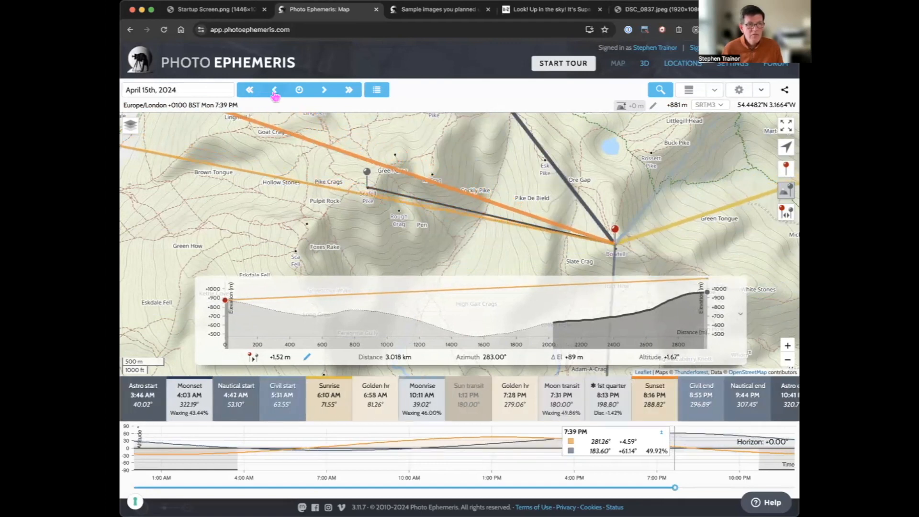
{"action": "left_click", "coordinate": [275, 92]}
{"action": "left_click", "coordinate": [275, 92]}
{"action": "left_click", "coordinate": [275, 92]}
{"action": "left_click", "coordinate": [275, 92]}
{"action": "left_click", "coordinate": [274, 92]}
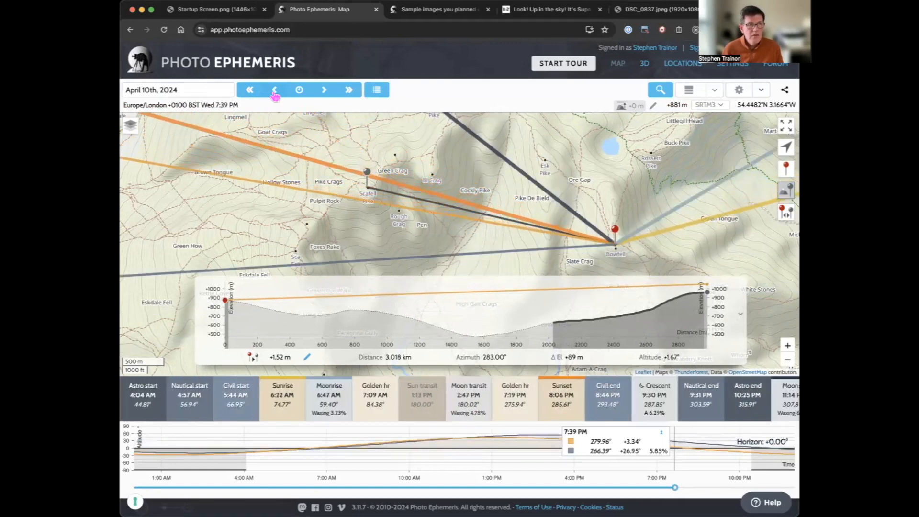
{"action": "left_click", "coordinate": [274, 92]}
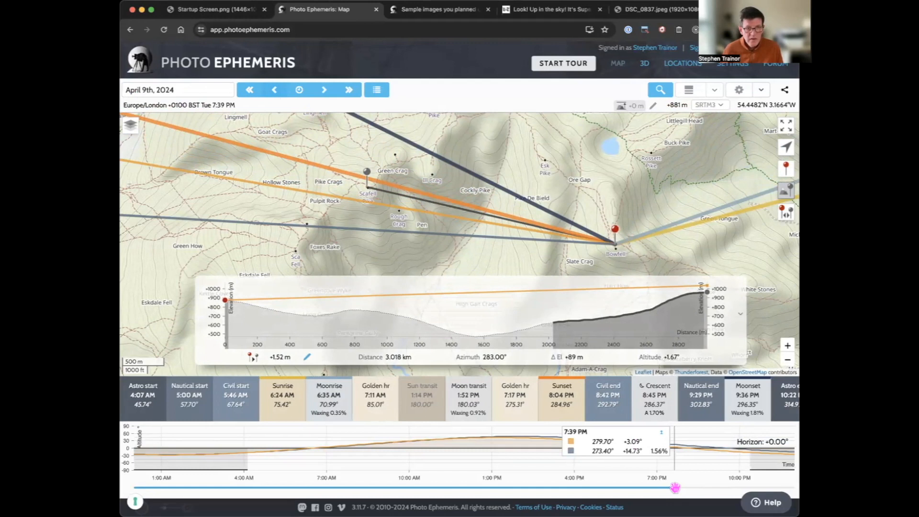
{"action": "left_click_drag", "start_coordinate": [674, 487], "coordinate": [680, 487]}
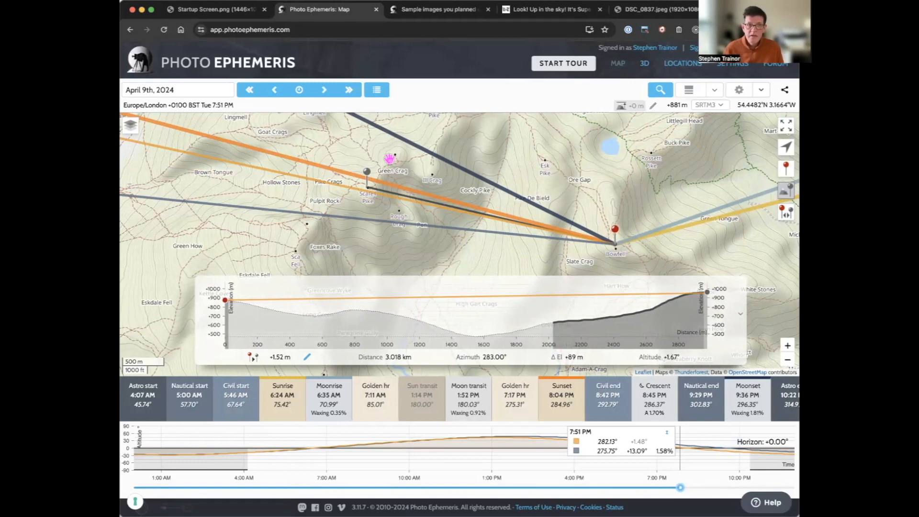
Hide the elevation profile and save Imperial units, so the pin elevation reads +2890 ft
{"action": "left_click", "coordinate": [786, 191]}
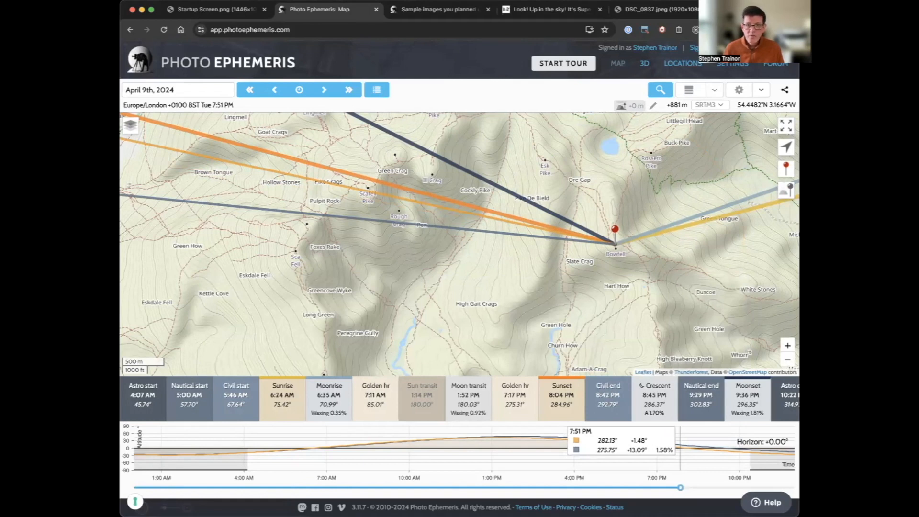
{"action": "key", "text": "super+Tab"}
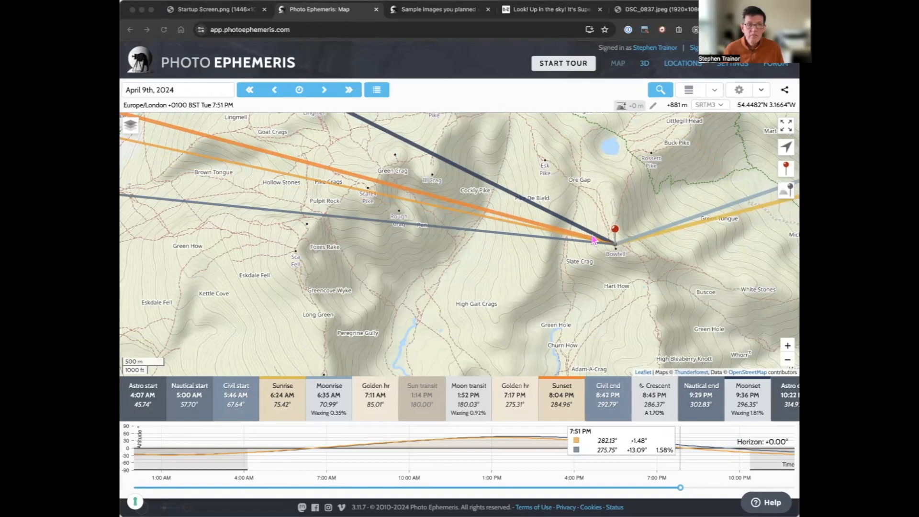
{"action": "left_click", "coordinate": [731, 64]}
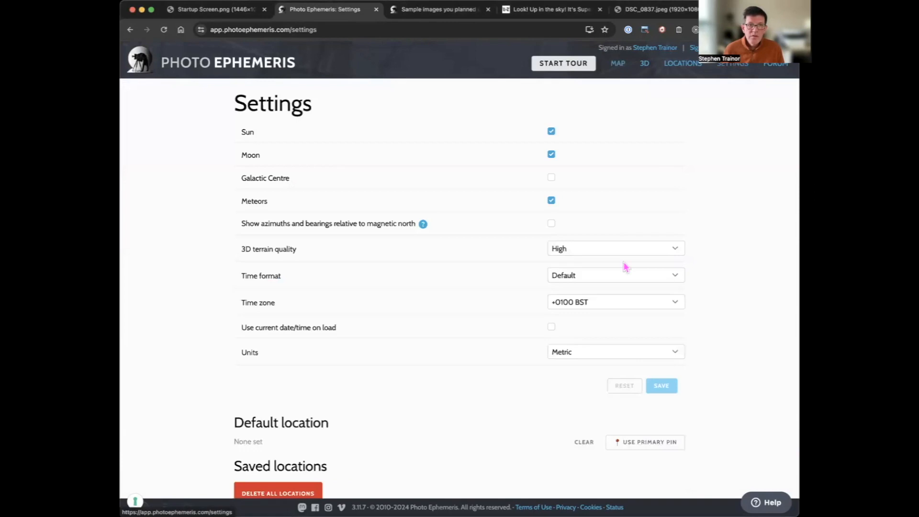
{"action": "left_click", "coordinate": [621, 351]}
{"action": "left_click", "coordinate": [592, 366]}
{"action": "left_click", "coordinate": [666, 385]}
{"action": "left_click", "coordinate": [615, 64]}
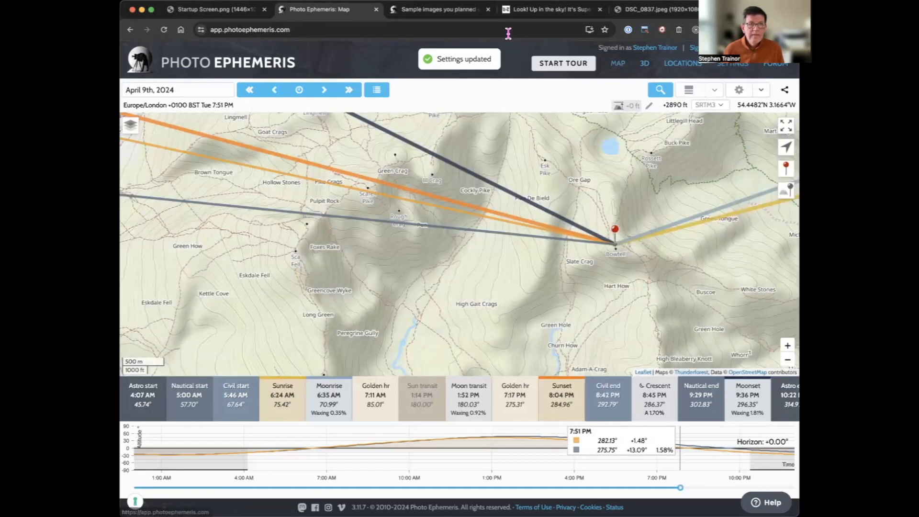
Switch to the San Diego Union-Tribune 'Look! Up in the sky! It's Supermoon! Due Saturday' article
{"action": "left_click", "coordinate": [553, 13]}
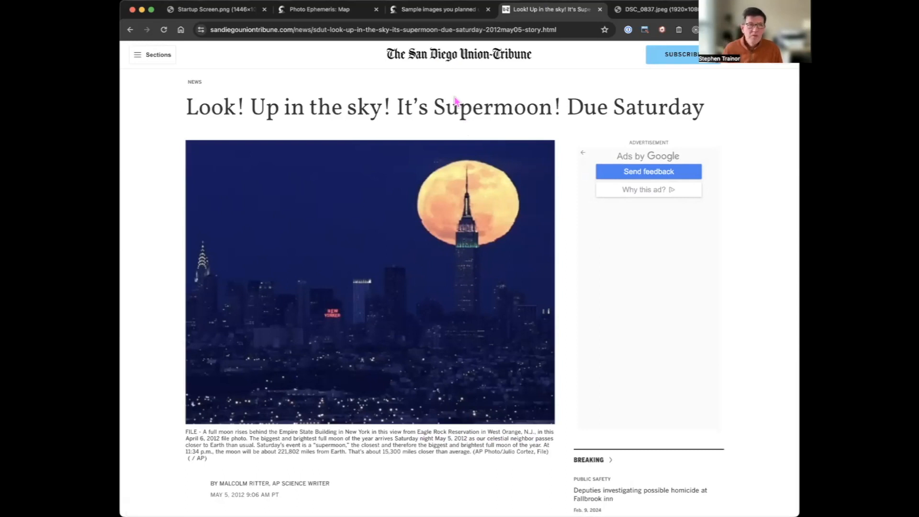
Load the saved start link centred at 40.759585, −74.124319 in Photo Ephemeris
{"action": "left_click", "coordinate": [318, 13]}
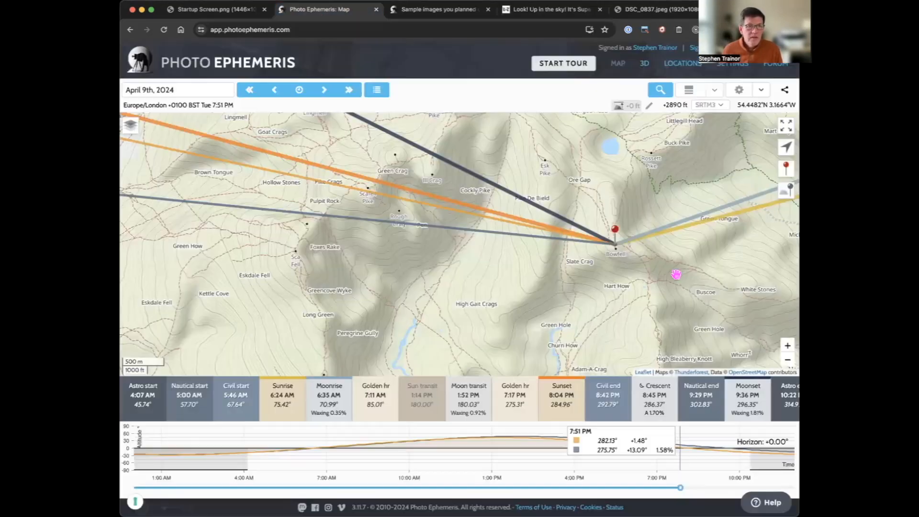
{"action": "key", "text": "super+Tab"}
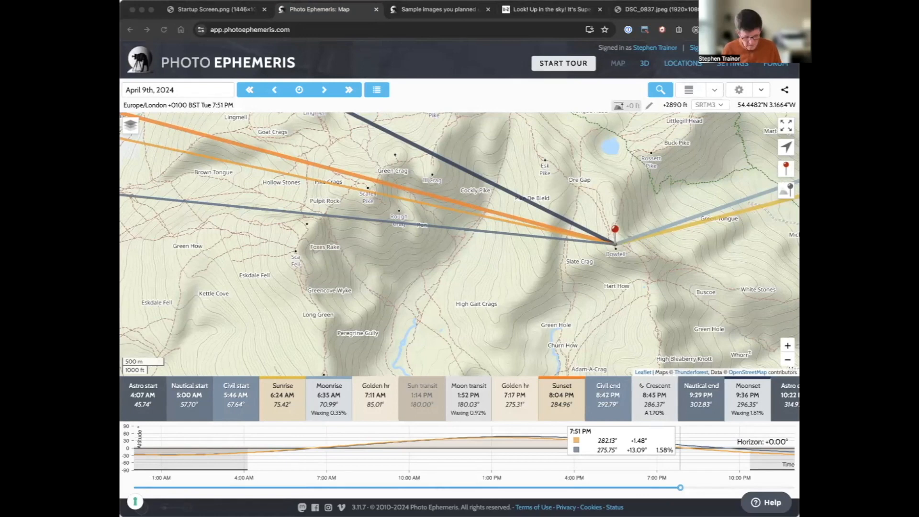
{"action": "left_click", "coordinate": [400, 26]}
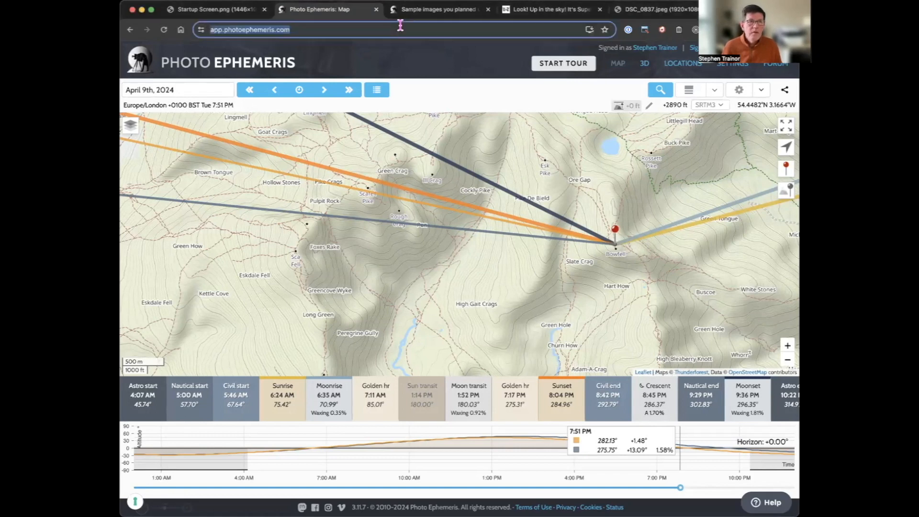
{"action": "key", "text": "super+v"}
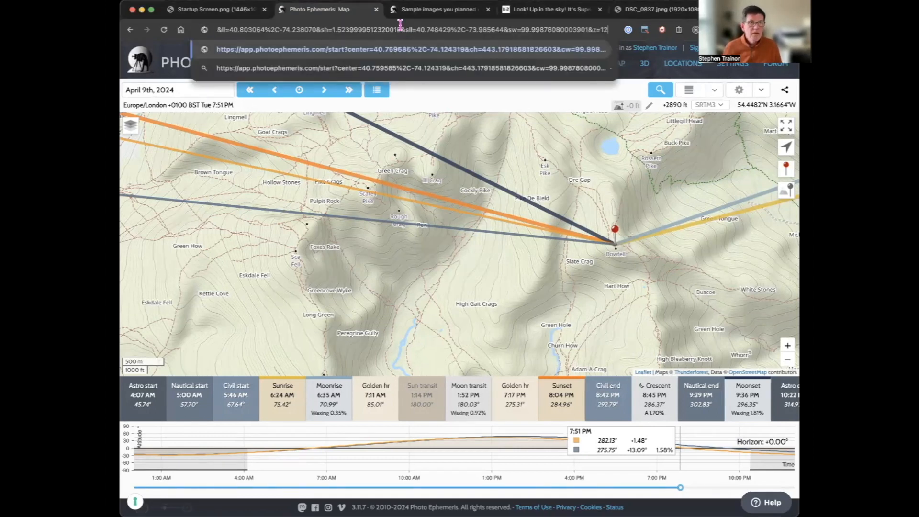
{"action": "key", "text": "Return"}
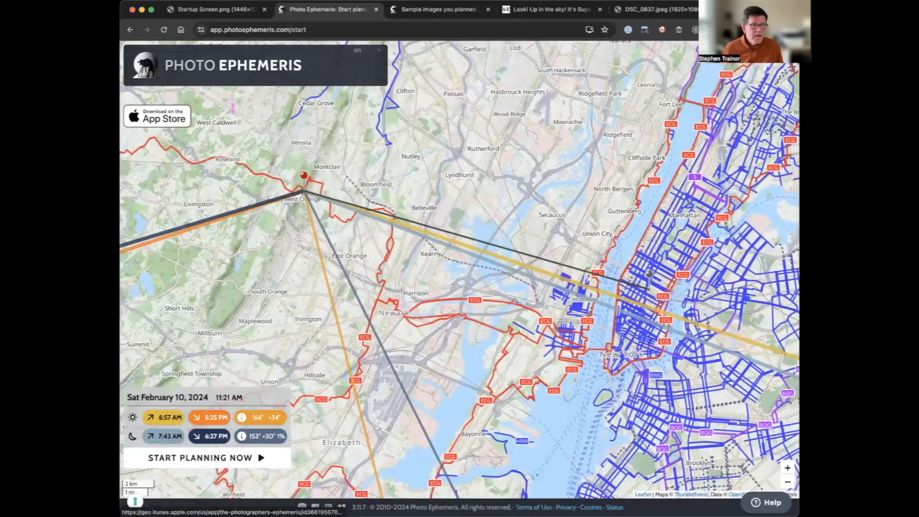
Start planning from the shared location, skip the tour, and try the OpenCycleMap Topo base map
{"action": "left_click", "coordinate": [205, 458]}
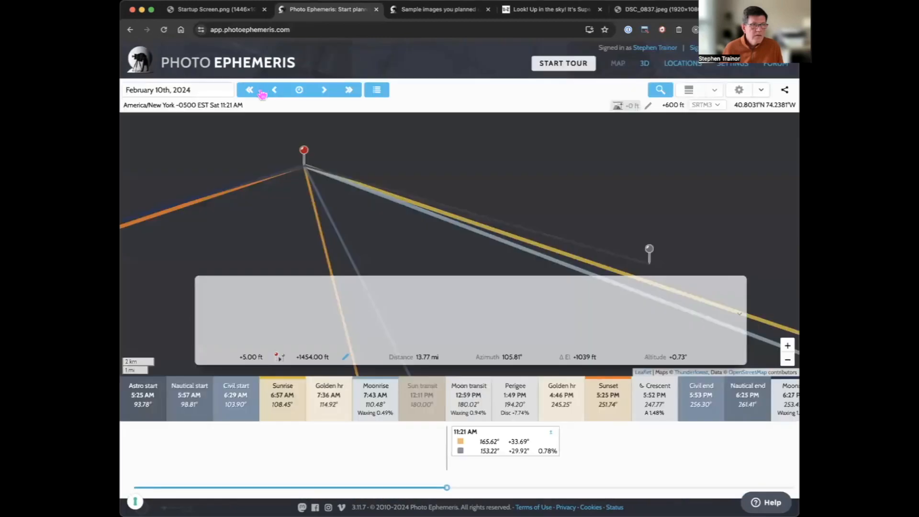
{"action": "key", "text": "Escape"}
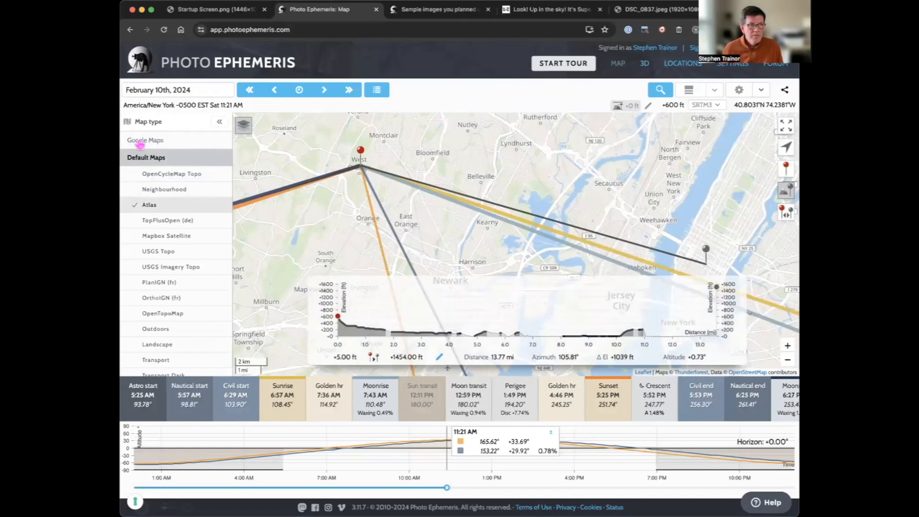
{"action": "left_click", "coordinate": [165, 175]}
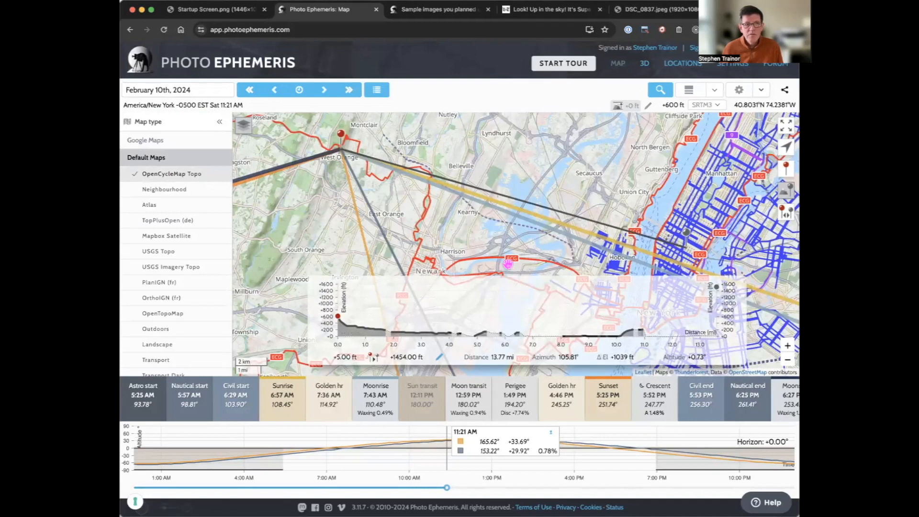
{"action": "left_click_drag", "start_coordinate": [517, 260], "coordinate": [498, 249]}
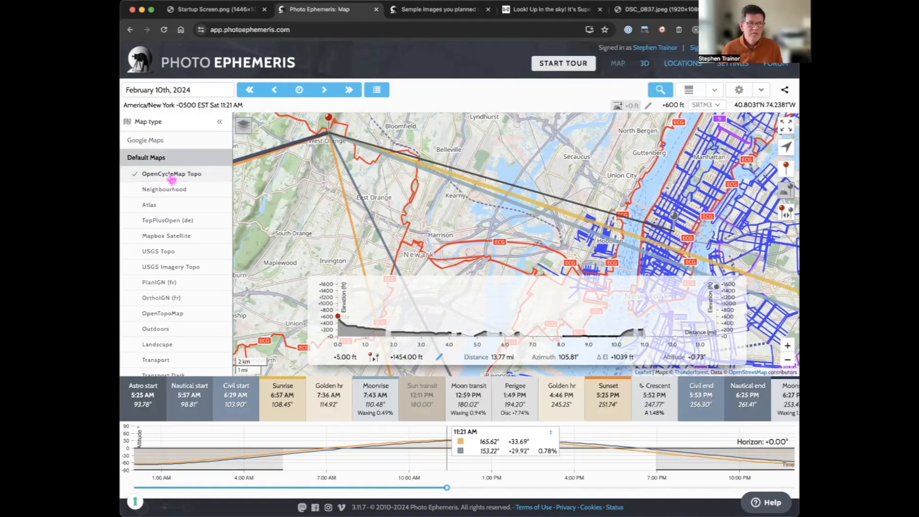
Switch to the Atlas map and zoom in close with the West Orange pin centred
{"action": "left_click", "coordinate": [159, 205]}
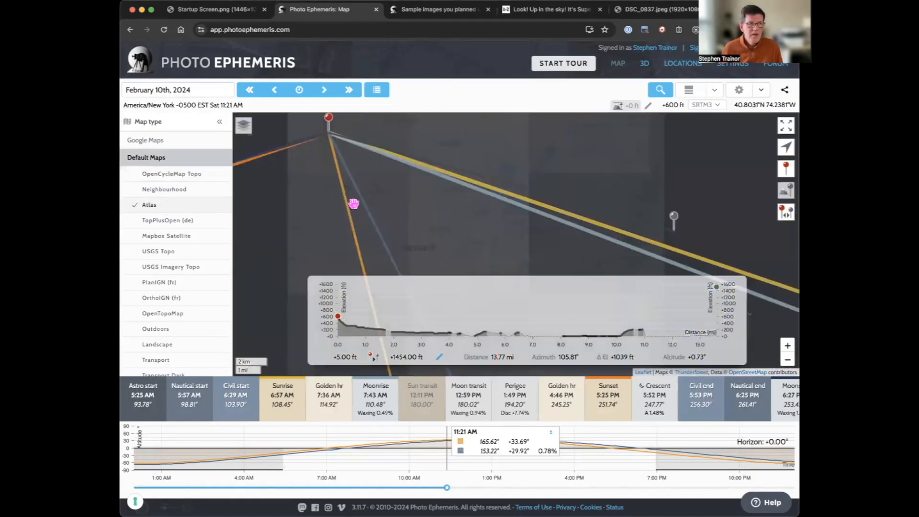
{"action": "mouse_move", "coordinate": [496, 236]}
{"action": "left_mouse_down"}
{"action": "mouse_move", "coordinate": [478, 240]}
{"action": "mouse_move", "coordinate": [480, 252]}
{"action": "mouse_move", "coordinate": [474, 225]}
{"action": "mouse_move", "coordinate": [486, 230]}
{"action": "left_mouse_up"}
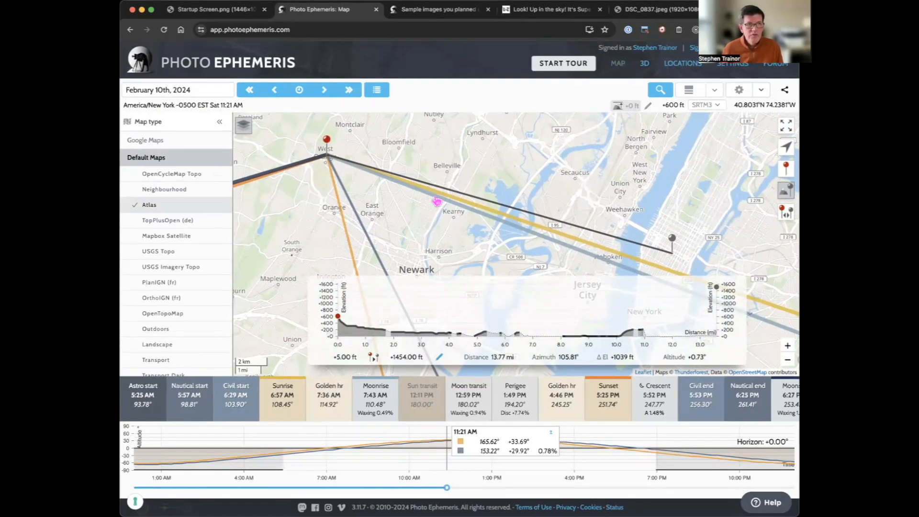
{"action": "left_click_drag", "start_coordinate": [438, 187], "coordinate": [448, 192]}
{"action": "left_click_drag", "start_coordinate": [388, 199], "coordinate": [444, 200]}
{"action": "scroll", "coordinate": [444, 200], "scroll_direction": "up", "scroll_amount": 3}
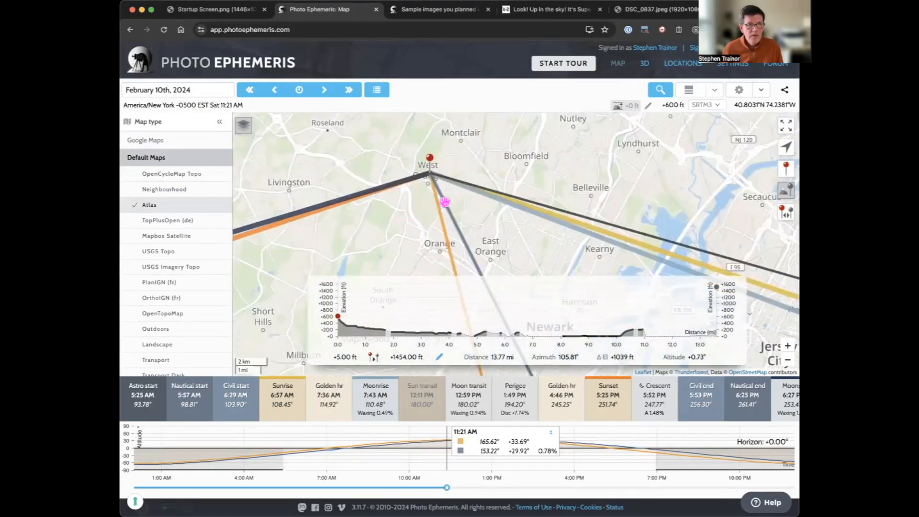
{"action": "scroll", "coordinate": [450, 238], "scroll_direction": "up", "scroll_amount": 3}
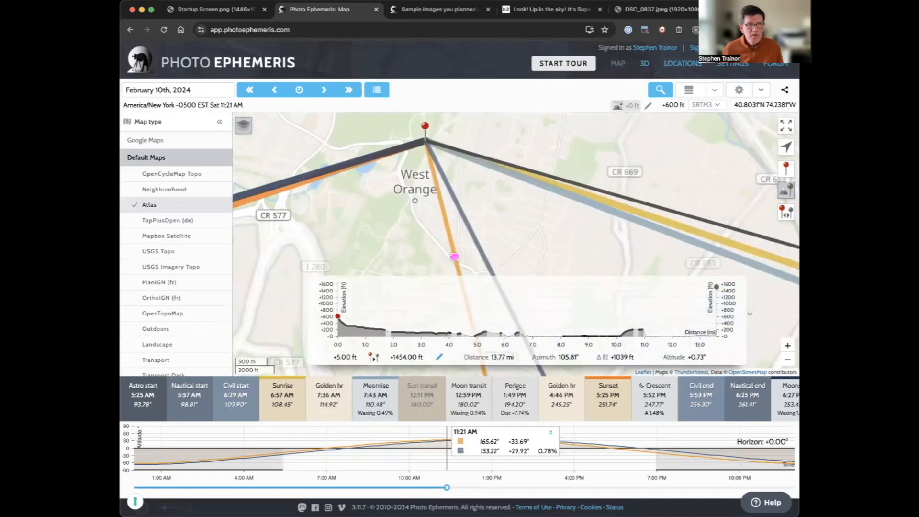
{"action": "scroll", "coordinate": [454, 259], "scroll_direction": "up", "scroll_amount": 2}
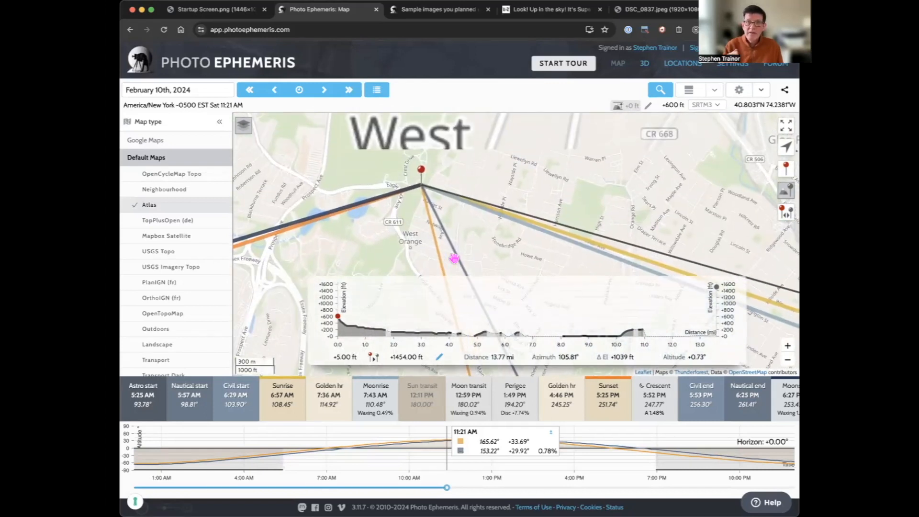
{"action": "left_click_drag", "start_coordinate": [454, 258], "coordinate": [454, 276]}
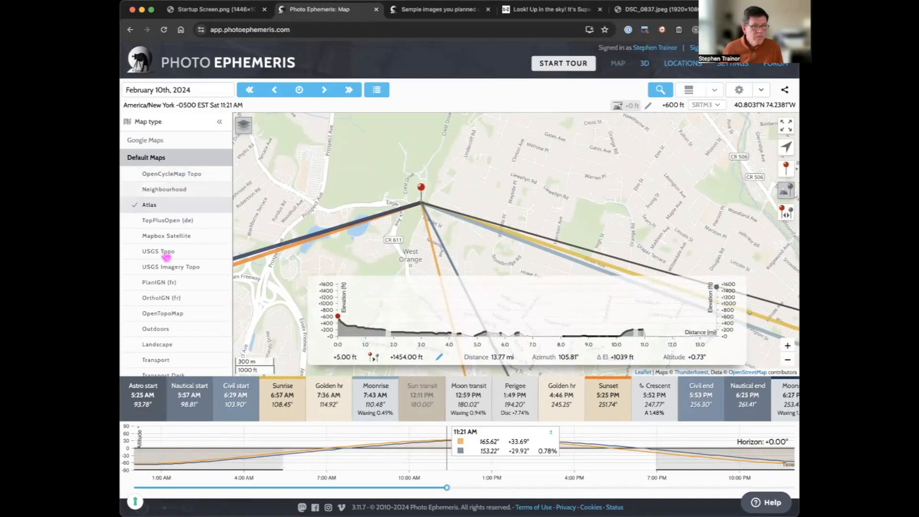
{"action": "left_click", "coordinate": [145, 140]}
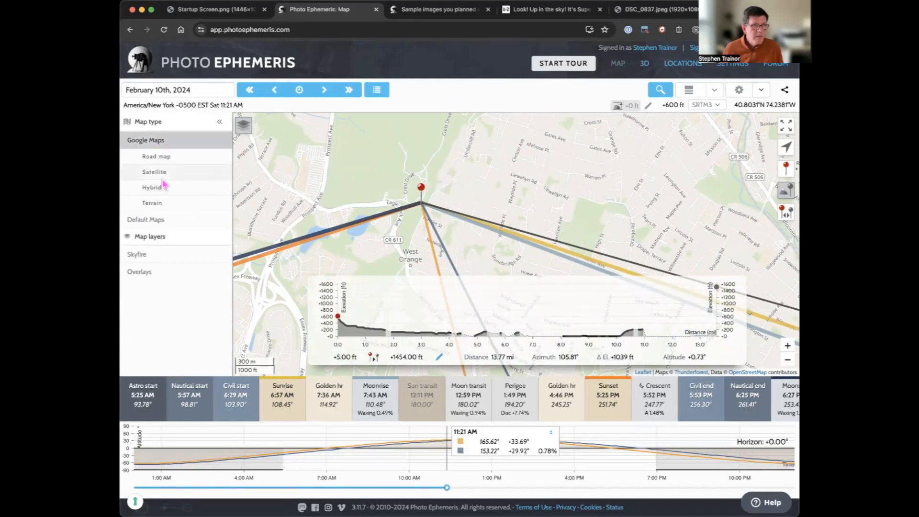
{"action": "left_click", "coordinate": [159, 190]}
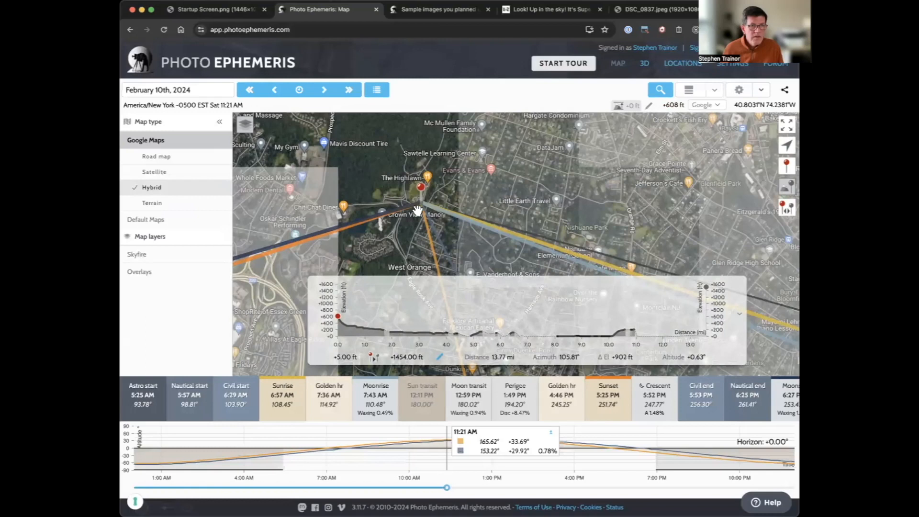
{"action": "scroll", "coordinate": [420, 245], "scroll_direction": "up", "scroll_amount": 5}
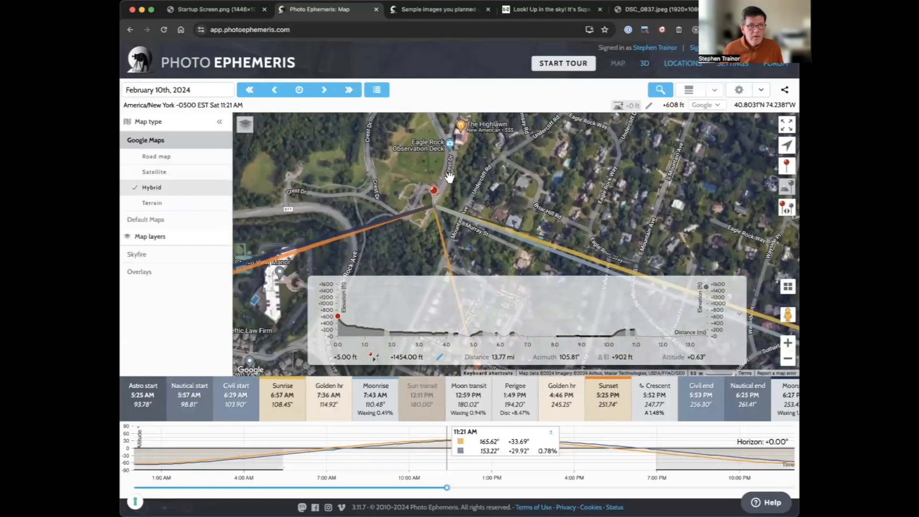
{"action": "left_click_drag", "start_coordinate": [422, 148], "coordinate": [420, 168]}
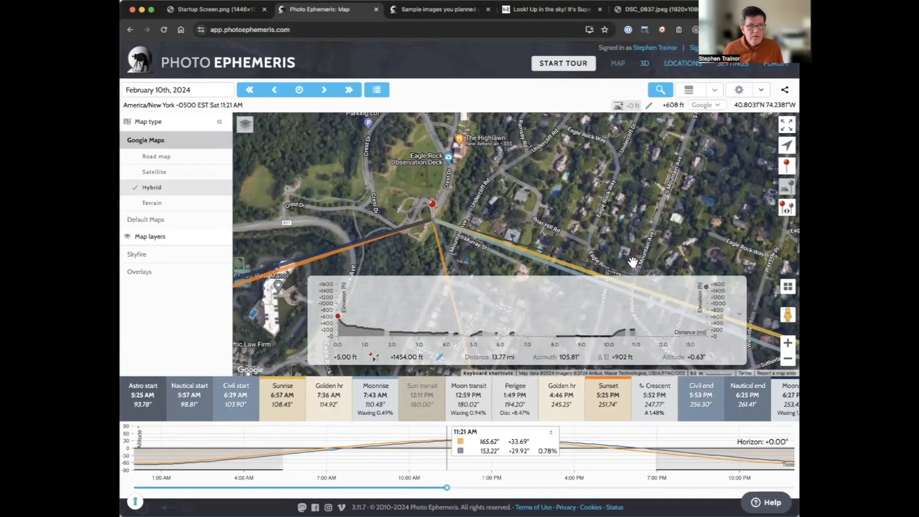
{"action": "left_click_drag", "start_coordinate": [774, 310], "coordinate": [434, 187]}
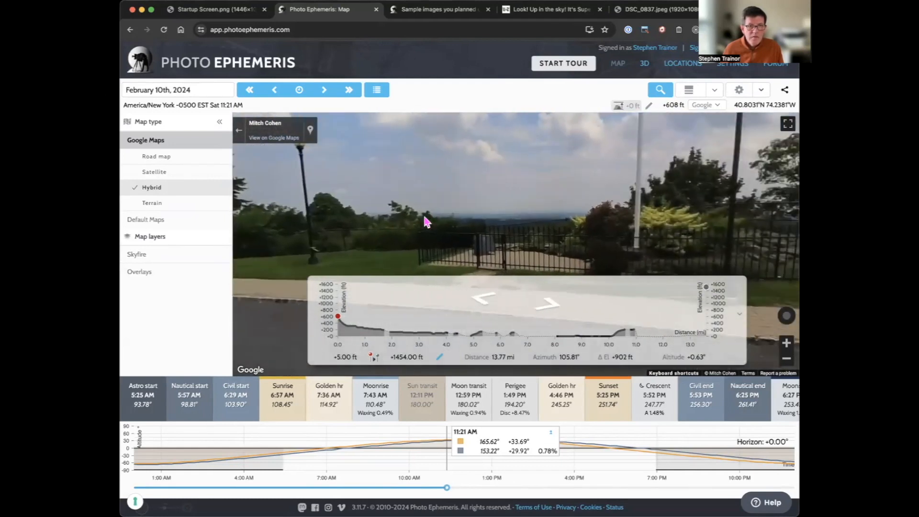
{"action": "left_click_drag", "start_coordinate": [498, 216], "coordinate": [441, 231]}
{"action": "left_click", "coordinate": [532, 258]}
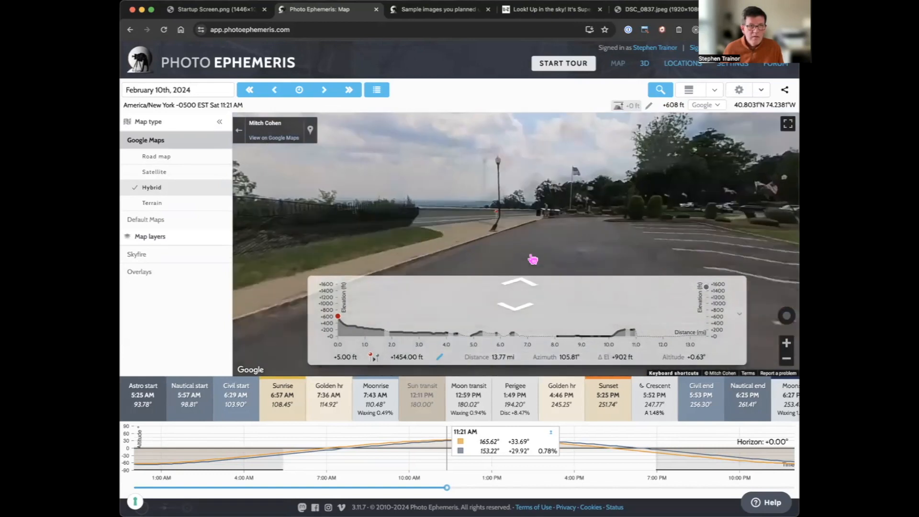
{"action": "left_click", "coordinate": [557, 210]}
{"action": "left_click_drag", "start_coordinate": [584, 205], "coordinate": [670, 209]}
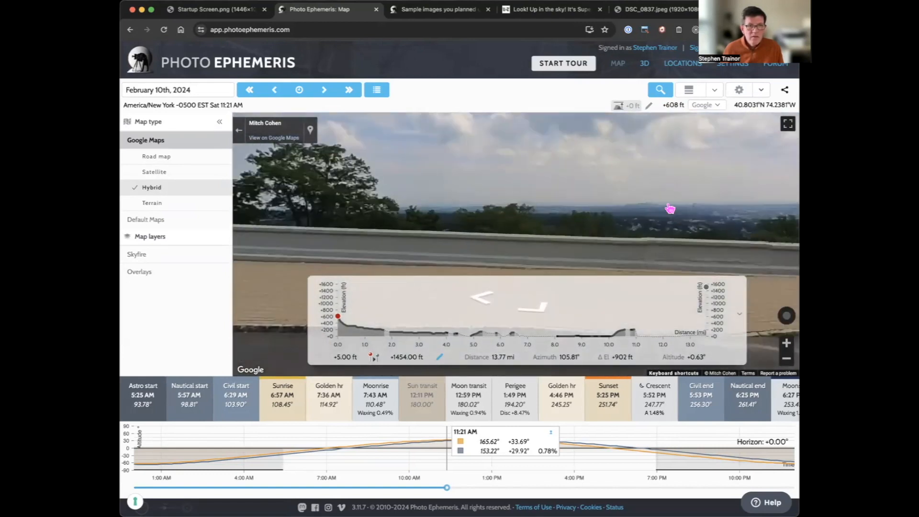
{"action": "left_click", "coordinate": [238, 130]}
Switch to the Road map and zoom out to show the sightline from West Orange to Manhattan
{"action": "left_click_drag", "start_coordinate": [582, 225], "coordinate": [501, 188]}
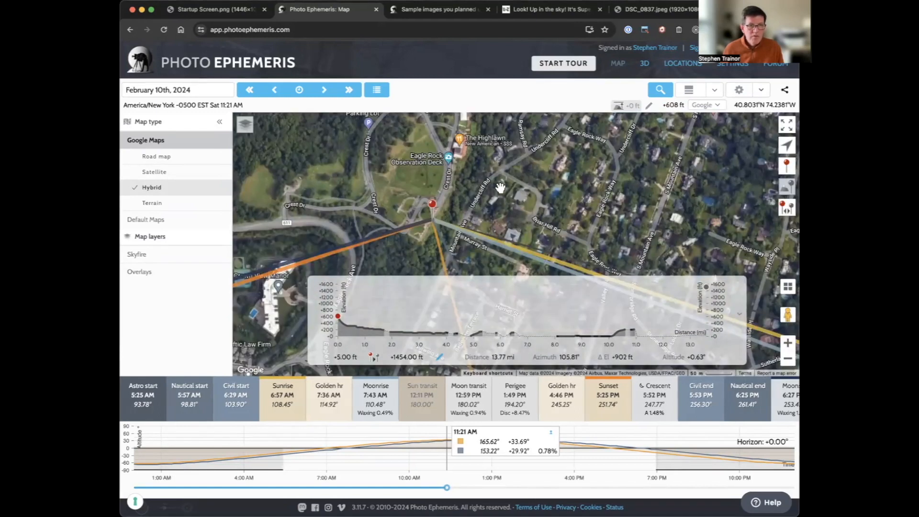
{"action": "scroll", "coordinate": [469, 207], "scroll_direction": "down", "scroll_amount": 3}
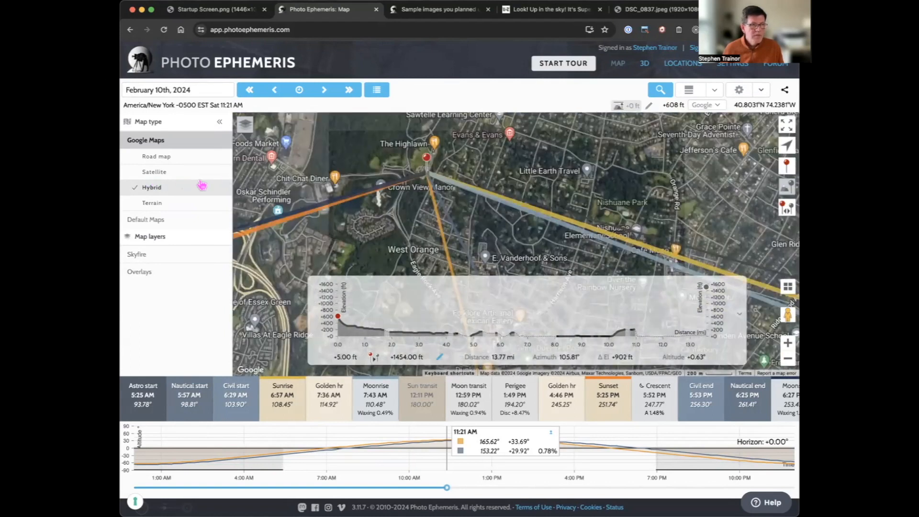
{"action": "left_click", "coordinate": [158, 157]}
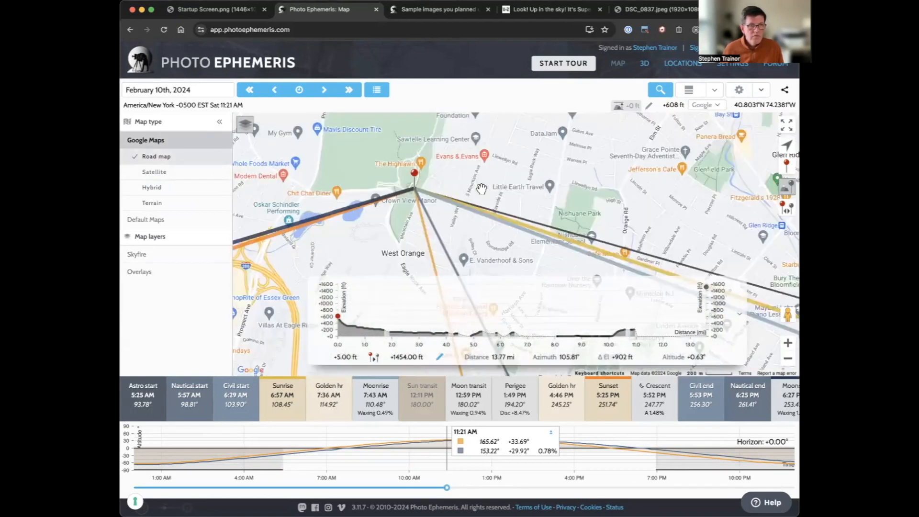
{"action": "left_click_drag", "start_coordinate": [481, 190], "coordinate": [428, 199]}
{"action": "scroll", "coordinate": [427, 199], "scroll_direction": "down", "scroll_amount": 2}
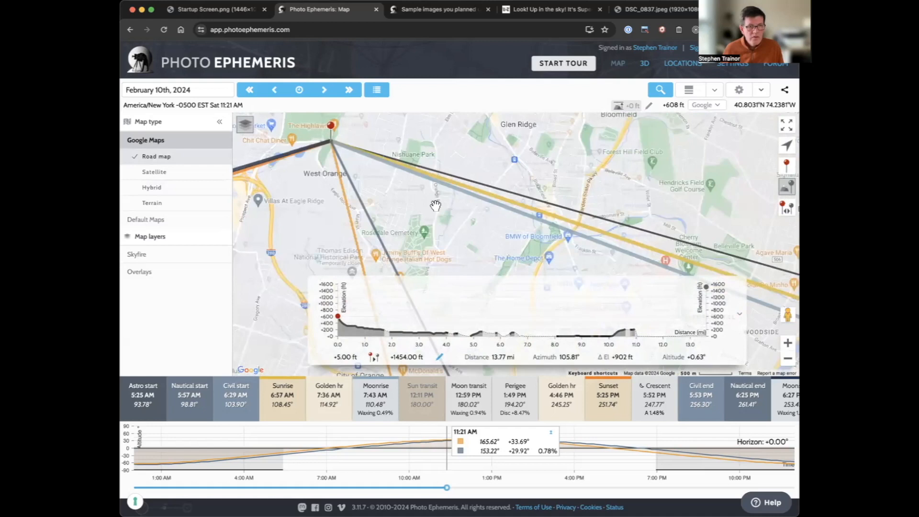
{"action": "scroll", "coordinate": [435, 205], "scroll_direction": "down", "scroll_amount": 4}
{"action": "left_click_drag", "start_coordinate": [736, 267], "coordinate": [694, 260]}
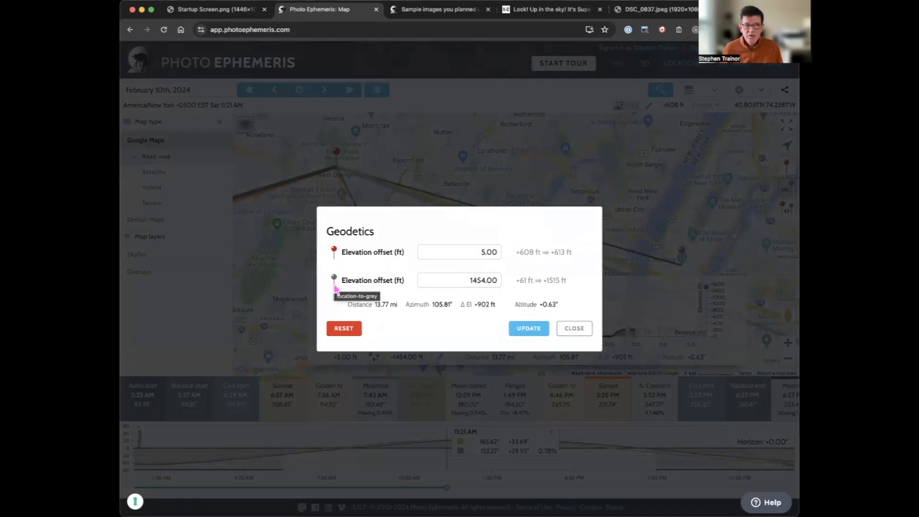
Check the 5.00 ft and 1454.00 ft offset values, then close Geodetics without changes
{"action": "left_click", "coordinate": [479, 251]}
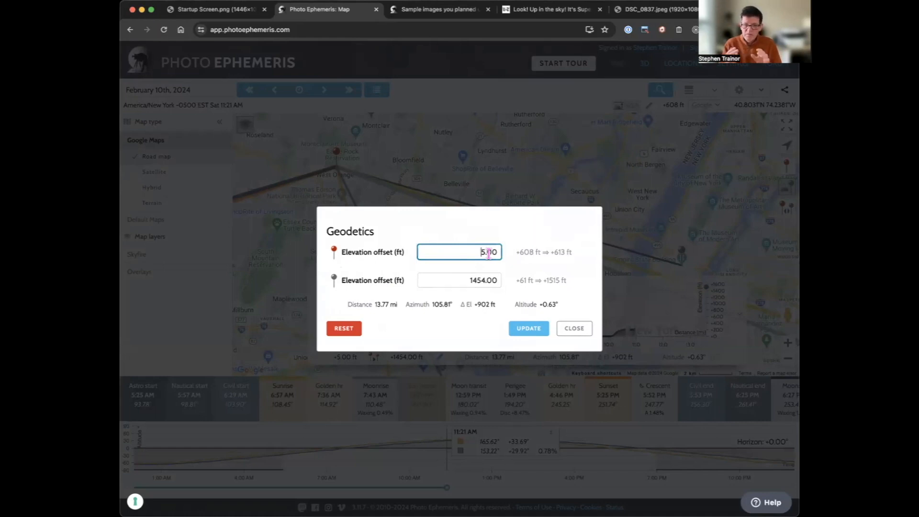
{"action": "left_click", "coordinate": [444, 282]}
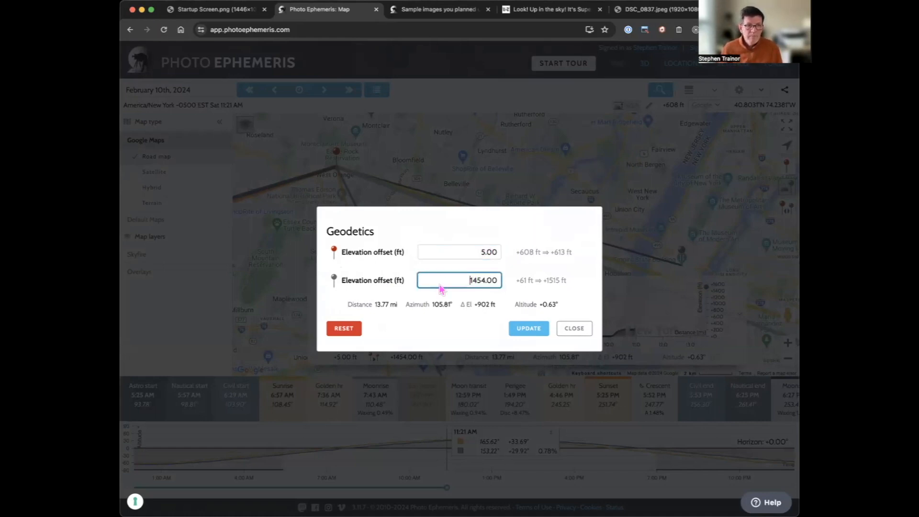
{"action": "double_click", "coordinate": [480, 276]}
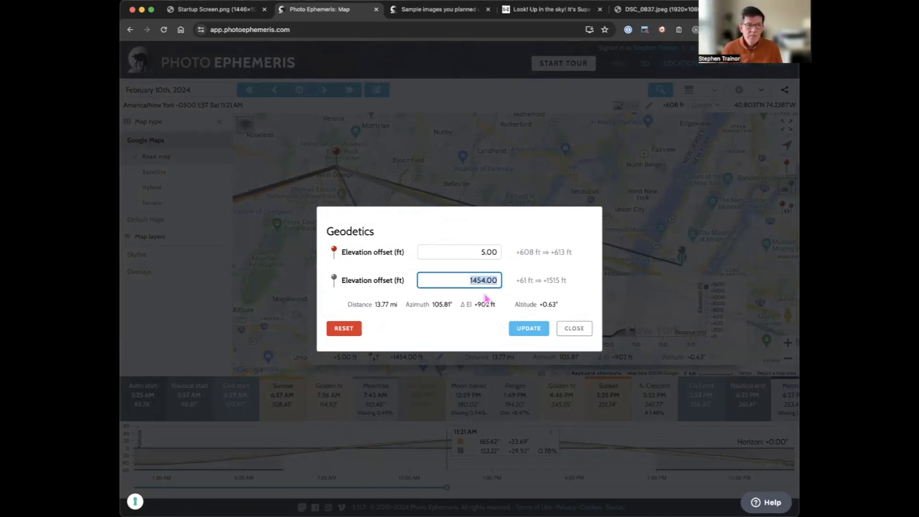
{"action": "left_click", "coordinate": [573, 330]}
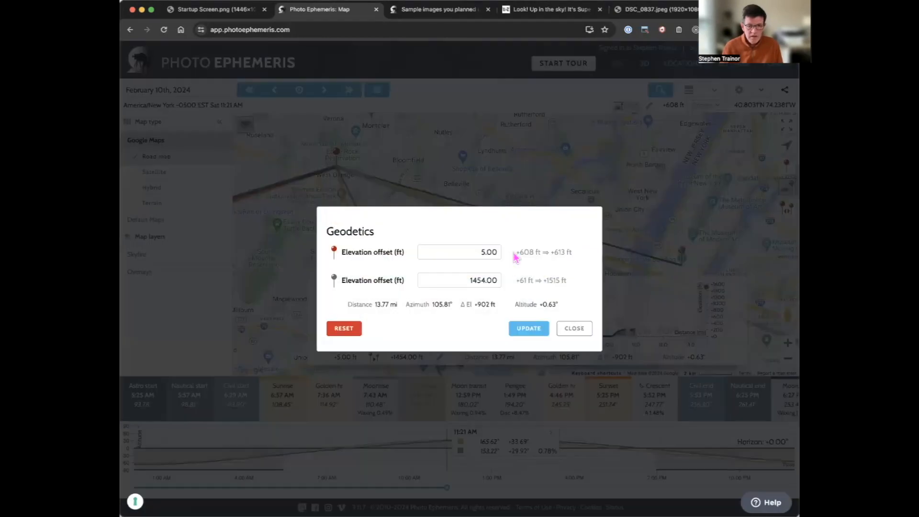
Set the lookout's elevation offset to 300 ft and apply it
{"action": "double_click", "coordinate": [491, 251]}
{"action": "type", "text": "300"}
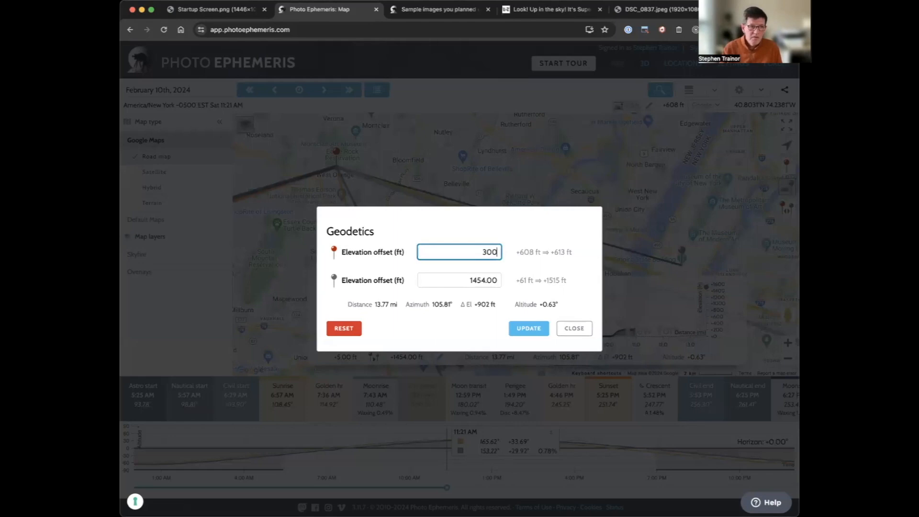
{"action": "left_click", "coordinate": [534, 330]}
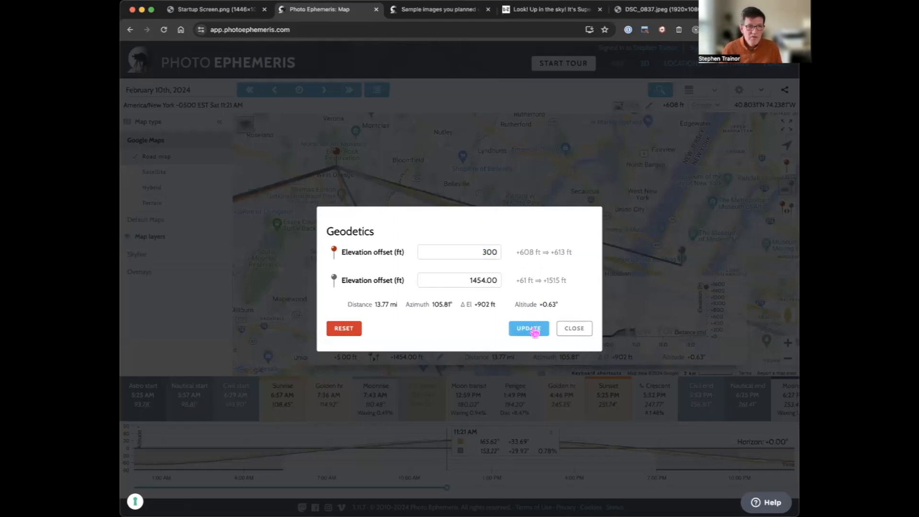
{"action": "left_click", "coordinate": [575, 328]}
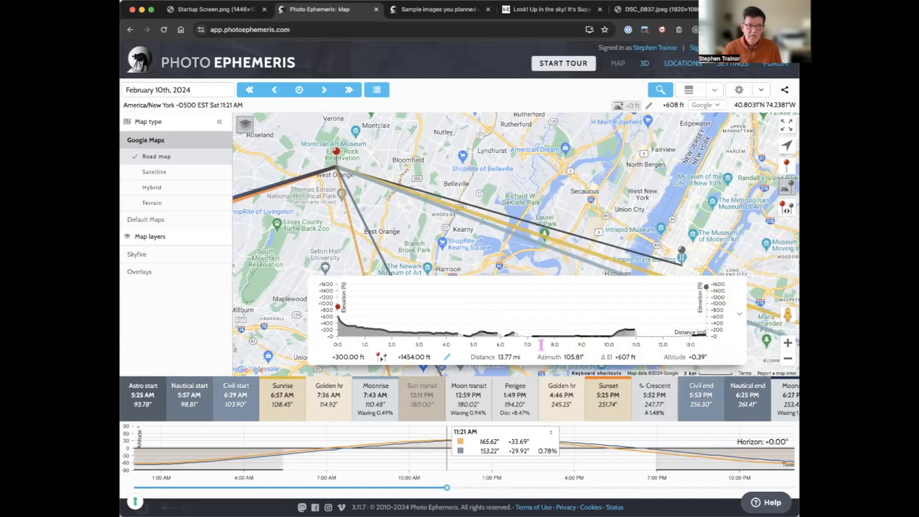
Restore the lookout offset to 5 ft and pan to show Newark and Jersey City
{"action": "left_click", "coordinate": [446, 357]}
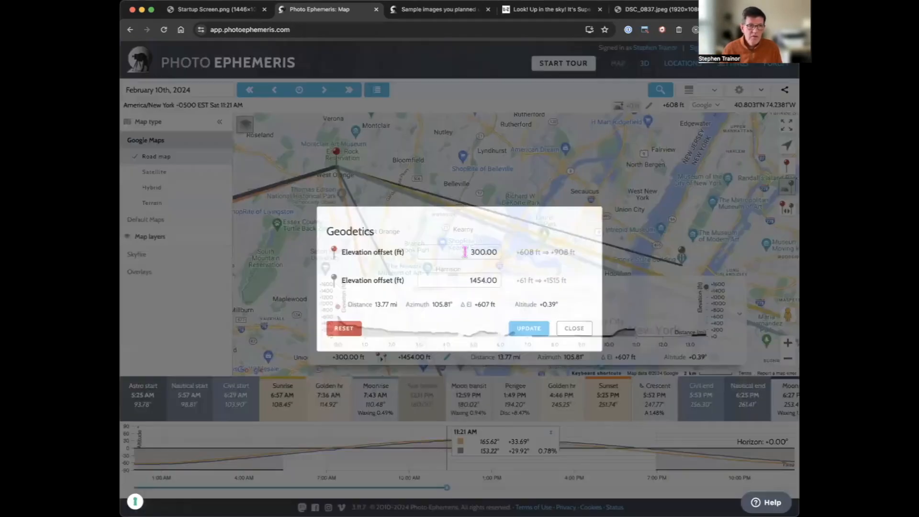
{"action": "type", "text": "5"}
{"action": "left_click", "coordinate": [529, 329]}
{"action": "left_click", "coordinate": [494, 361]}
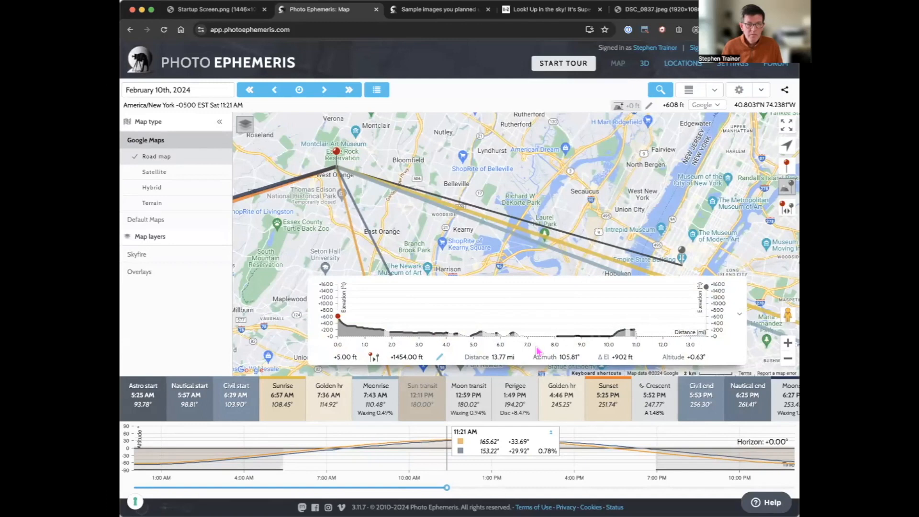
{"action": "left_click_drag", "start_coordinate": [548, 248], "coordinate": [529, 223]}
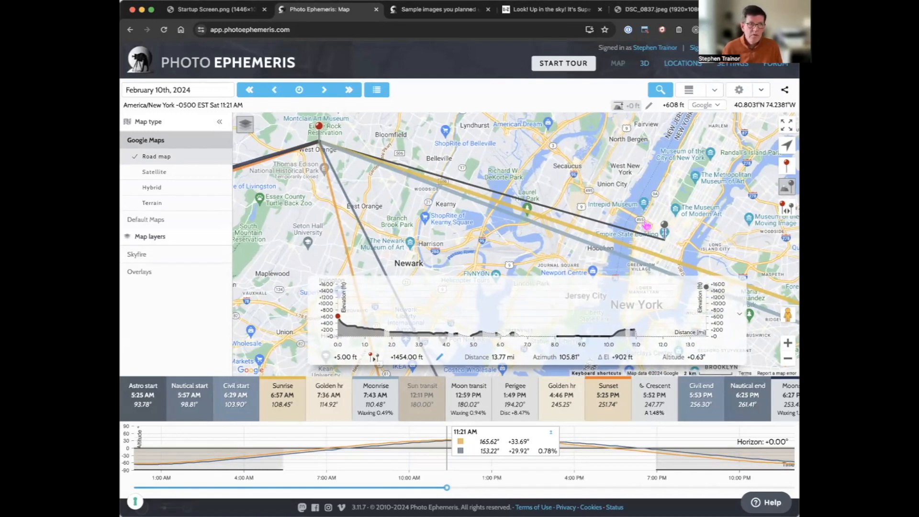
Jump the plan to the Saturday 24 February full moon event
{"action": "left_click", "coordinate": [376, 92]}
{"action": "scroll", "coordinate": [364, 191], "scroll_direction": "down", "scroll_amount": 2}
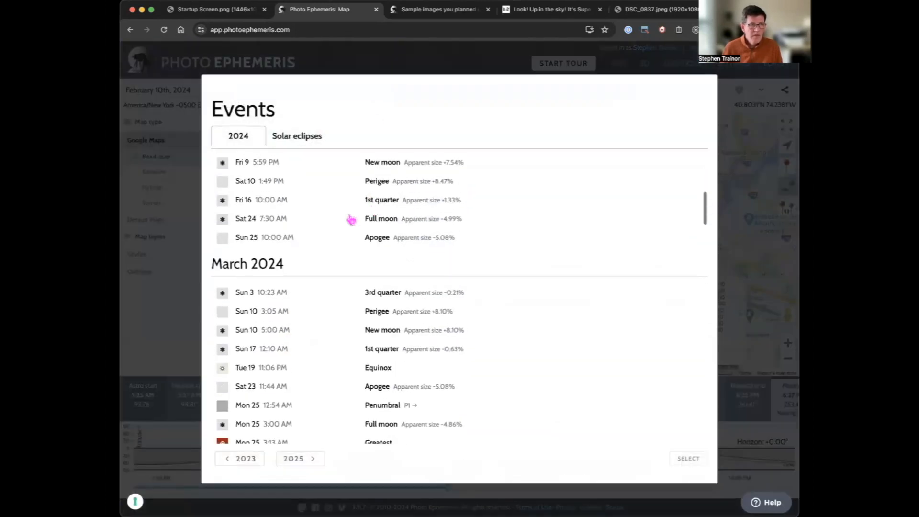
{"action": "left_click", "coordinate": [277, 222]}
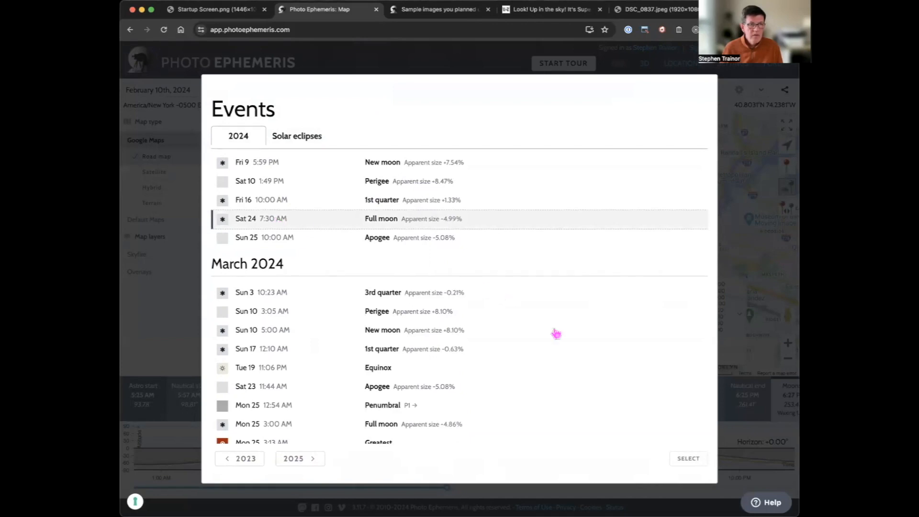
{"action": "left_click", "coordinate": [686, 459]}
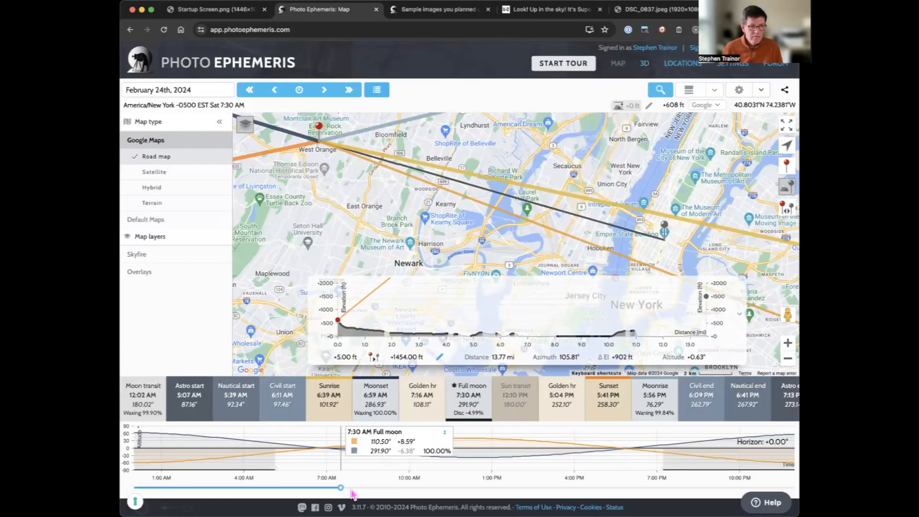
Move to February 23rd at moonrise, then advance the time to 5:14 PM
{"action": "left_click", "coordinate": [274, 90]}
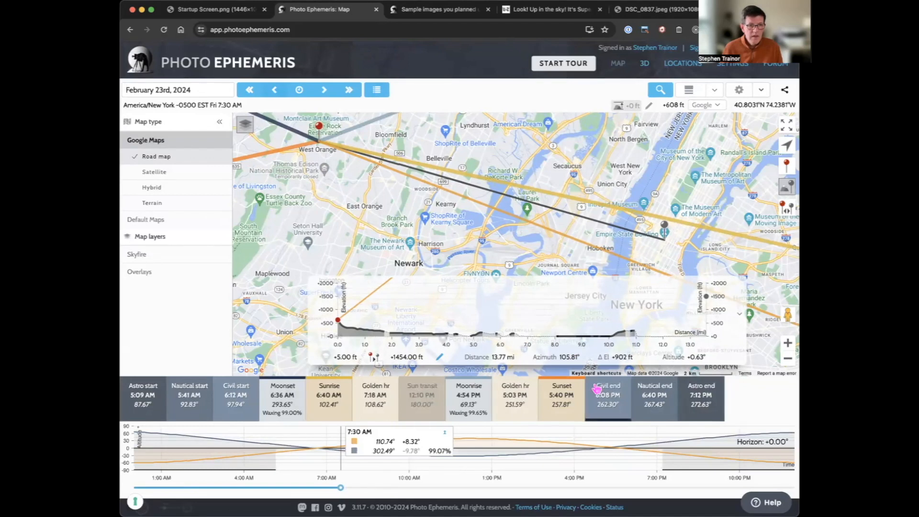
{"action": "left_click", "coordinate": [466, 405]}
{"action": "left_click_drag", "start_coordinate": [541, 169], "coordinate": [530, 207]}
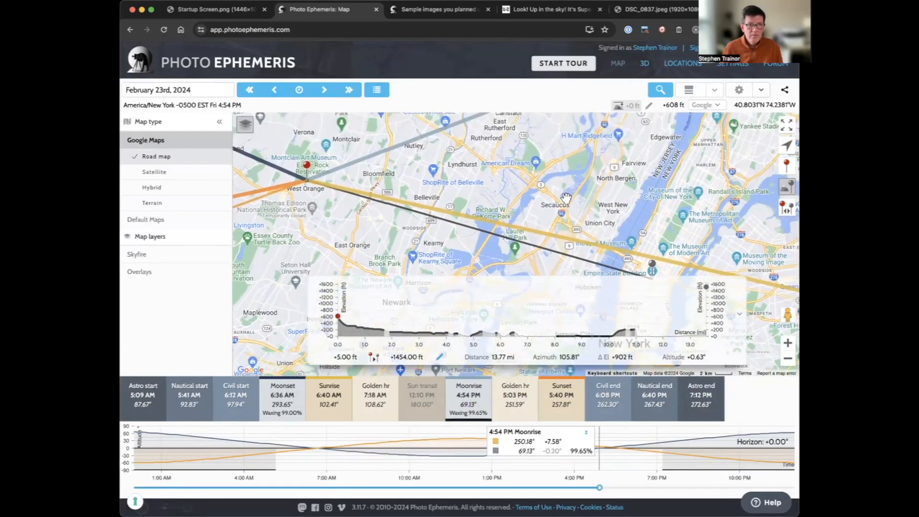
{"action": "scroll", "coordinate": [530, 207], "scroll_direction": "down", "scroll_amount": 2}
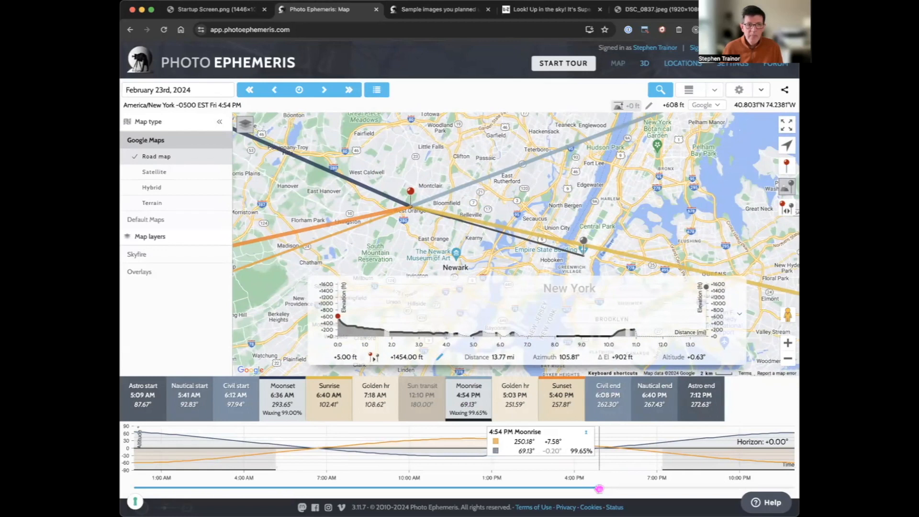
{"action": "left_click_drag", "start_coordinate": [599, 488], "coordinate": [608, 487]}
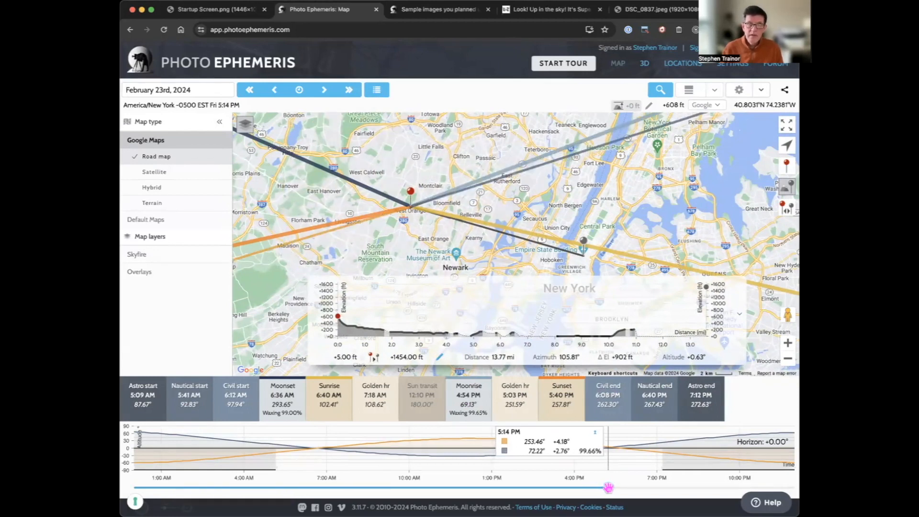
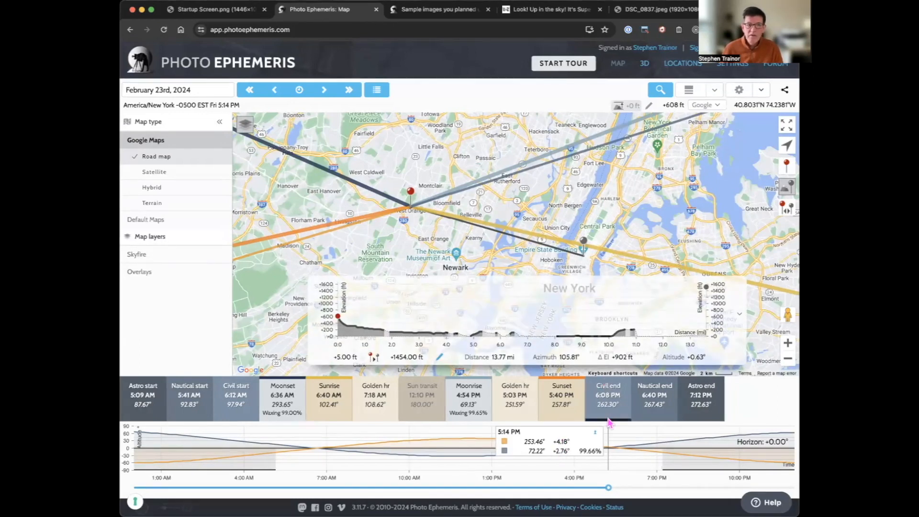
Step the time back from 5:12 PM to 5:00 PM and recentre the map on the pin
{"action": "left_click_drag", "start_coordinate": [608, 484], "coordinate": [606, 485]}
{"action": "key", "text": "Left"}
{"action": "key", "text": "Left"}
{"action": "key", "text": "Left"}
{"action": "key", "text": "Left"}
{"action": "key", "text": "Left"}
{"action": "key", "text": "Left"}
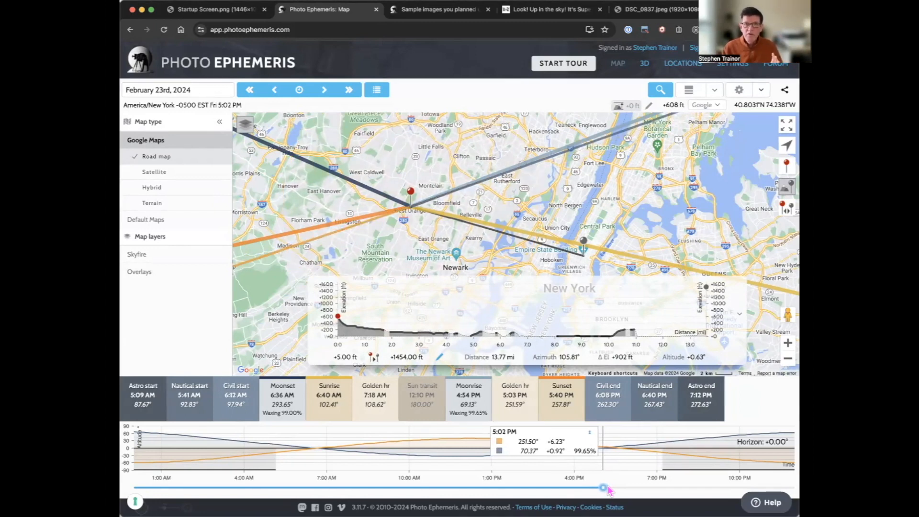
{"action": "key", "text": "Left"}
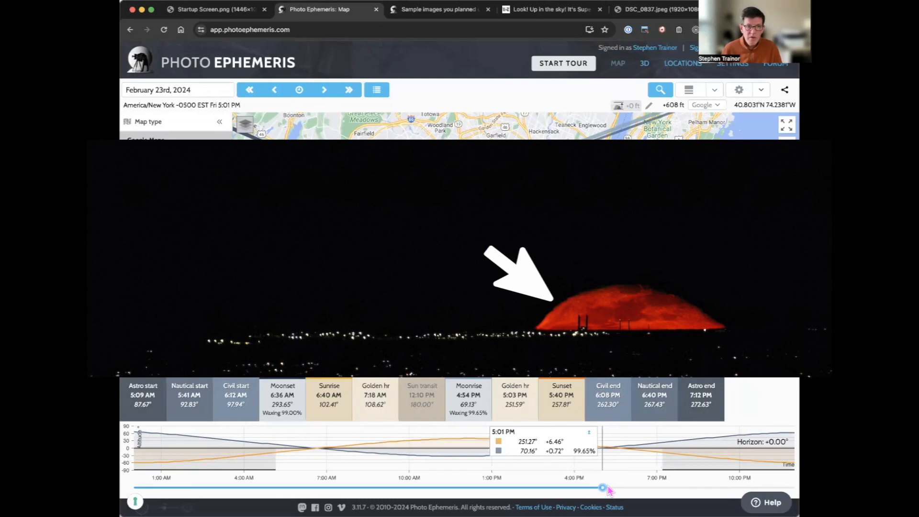
{"action": "key", "text": "Left"}
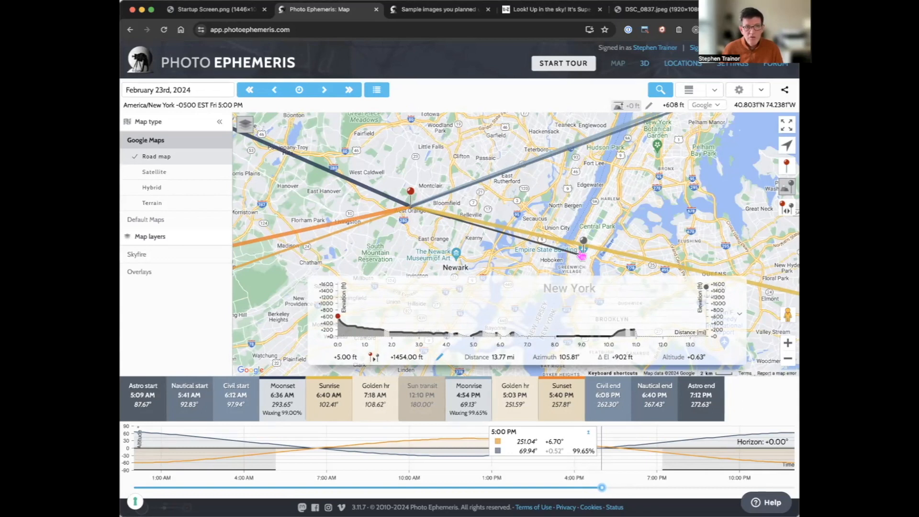
{"action": "left_click_drag", "start_coordinate": [585, 200], "coordinate": [586, 204]}
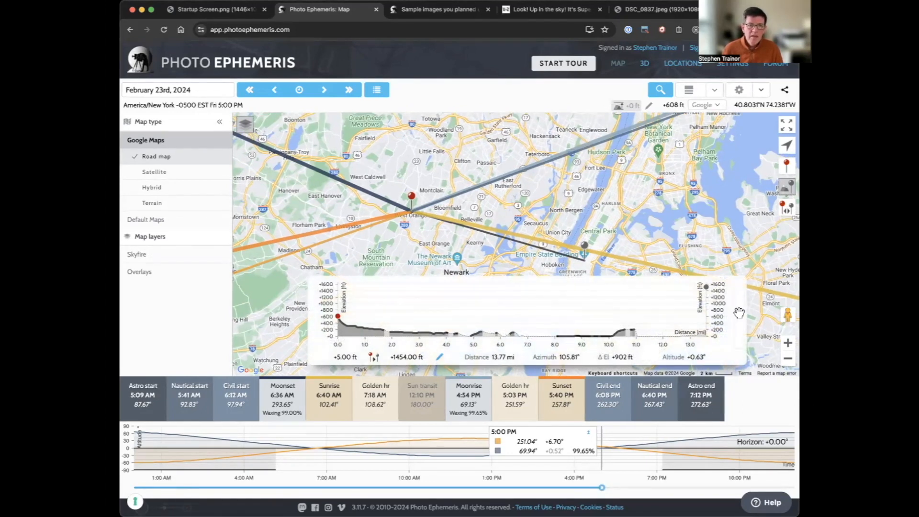
{"action": "mouse_move", "coordinate": [647, 272]}
{"action": "left_mouse_down"}
{"action": "mouse_move", "coordinate": [636, 284]}
{"action": "mouse_move", "coordinate": [642, 262]}
{"action": "left_mouse_up"}
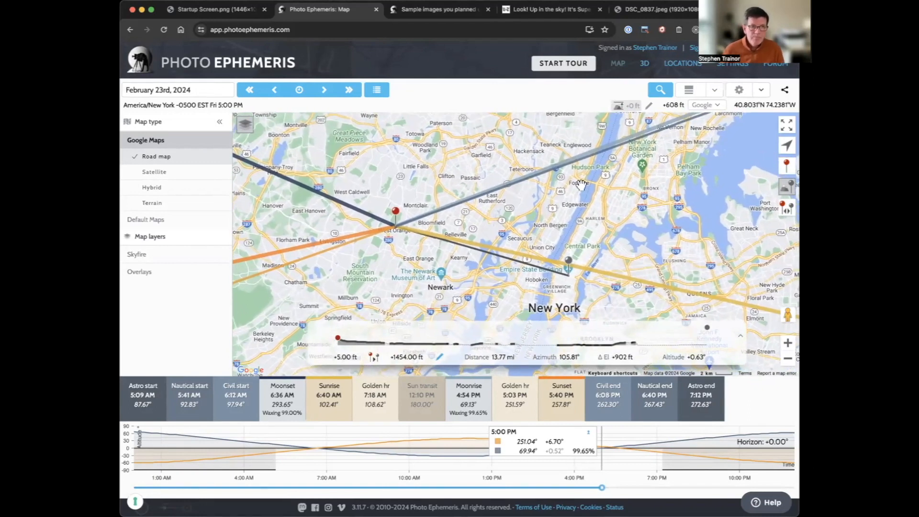
Switch to the 3D terrain view and orbit it toward the horizon to face north
{"action": "left_click", "coordinate": [647, 66]}
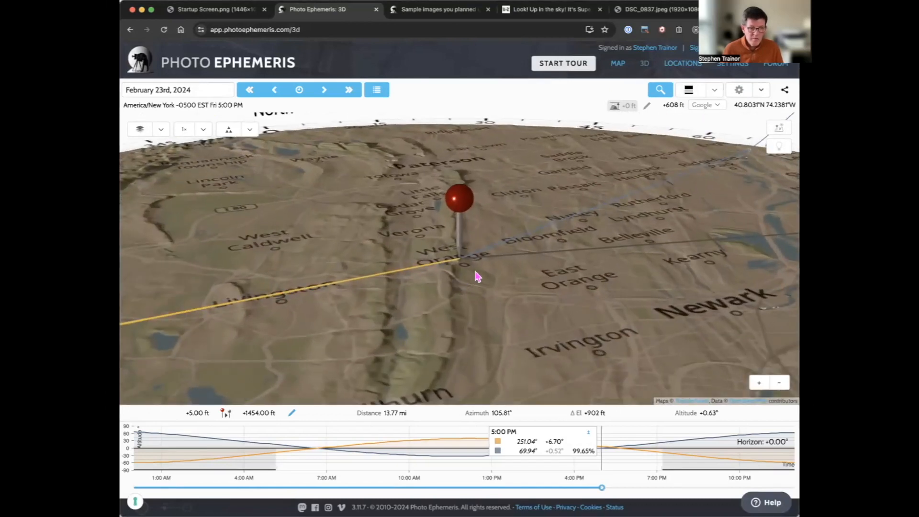
{"action": "left_click_drag", "start_coordinate": [487, 278], "coordinate": [284, 299]}
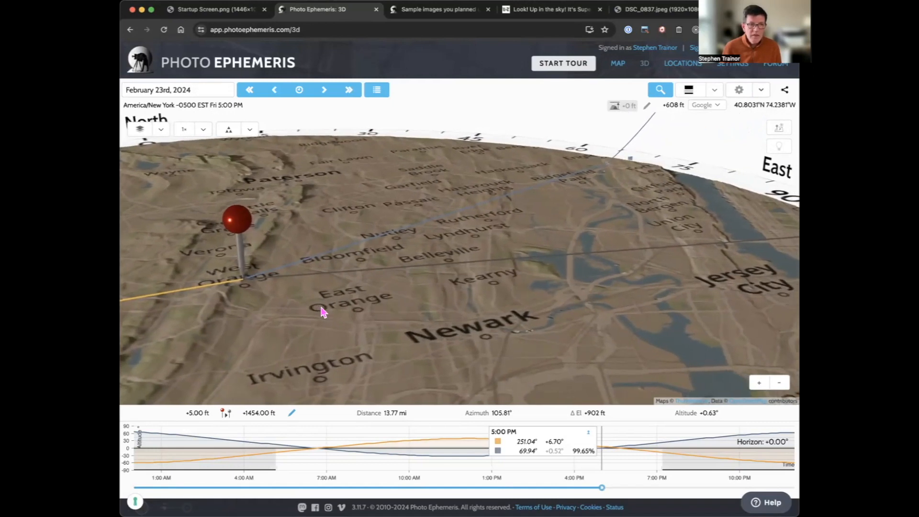
{"action": "scroll", "coordinate": [322, 312], "scroll_direction": "down", "scroll_amount": 10}
{"action": "scroll", "coordinate": [322, 312], "scroll_direction": "up", "scroll_amount": 10}
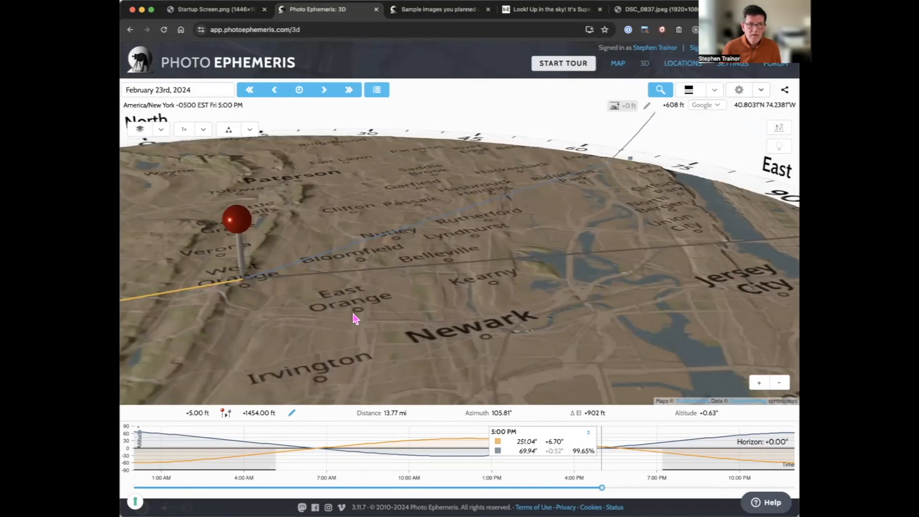
{"action": "left_click_drag", "start_coordinate": [354, 319], "coordinate": [312, 308]}
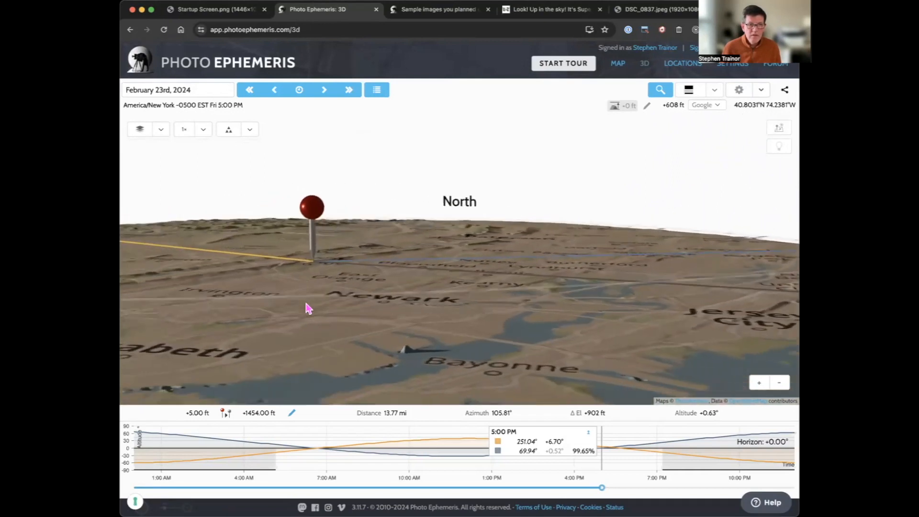
{"action": "left_click_drag", "start_coordinate": [459, 326], "coordinate": [447, 326]}
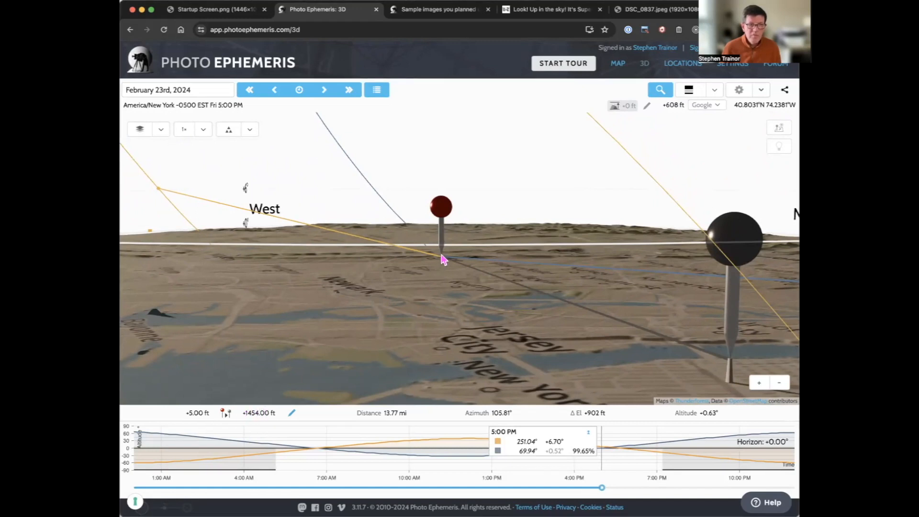
{"action": "left_click_drag", "start_coordinate": [428, 282], "coordinate": [394, 287]}
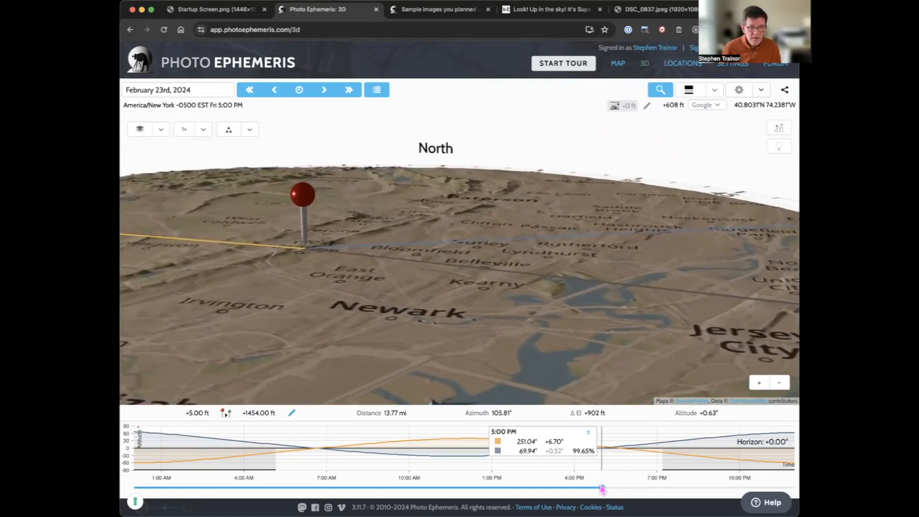
Set the time to 5:21 PM, then orbit east and zoom out to reveal the compass ring
{"action": "left_click_drag", "start_coordinate": [601, 487], "coordinate": [611, 486]}
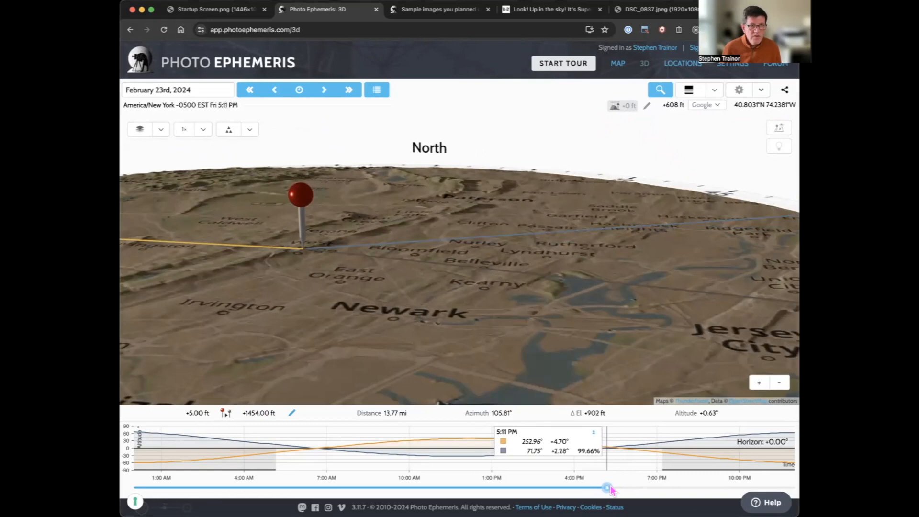
{"action": "key", "text": "Right"}
{"action": "key", "text": "Right"}
{"action": "key", "text": "Right"}
{"action": "key", "text": "Right"}
{"action": "key", "text": "Right"}
{"action": "key", "text": "Right"}
{"action": "key", "text": "Right"}
{"action": "key", "text": "Right"}
{"action": "key", "text": "Right"}
{"action": "key", "text": "Right"}
{"action": "key", "text": "Right"}
{"action": "key", "text": "Right"}
{"action": "key", "text": "Right"}
{"action": "key", "text": "Right"}
{"action": "key", "text": "Right"}
{"action": "key", "text": "Right"}
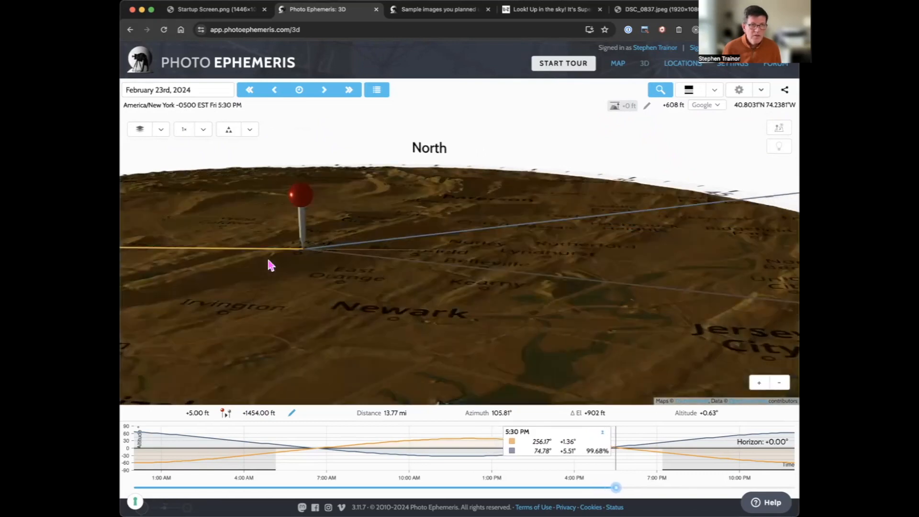
{"action": "key", "text": "Left"}
{"action": "key", "text": "Left"}
{"action": "key", "text": "Left"}
{"action": "key", "text": "Left"}
{"action": "key", "text": "Left"}
{"action": "key", "text": "Left"}
{"action": "key", "text": "Left"}
{"action": "key", "text": "Left"}
{"action": "key", "text": "Left"}
{"action": "key", "text": "Left"}
{"action": "key", "text": "Left"}
{"action": "key", "text": "Left"}
{"action": "key", "text": "Left"}
{"action": "key", "text": "Left"}
{"action": "key", "text": "Left"}
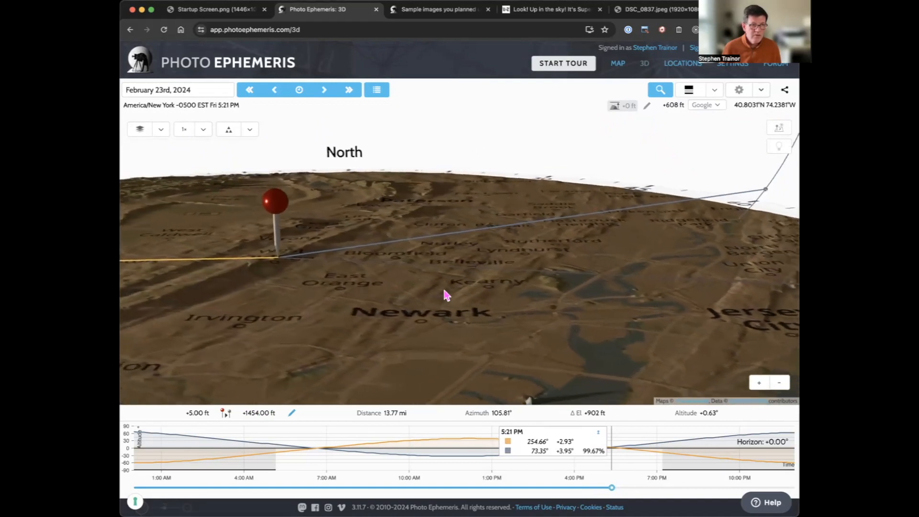
{"action": "left_click_drag", "start_coordinate": [443, 290], "coordinate": [527, 311]}
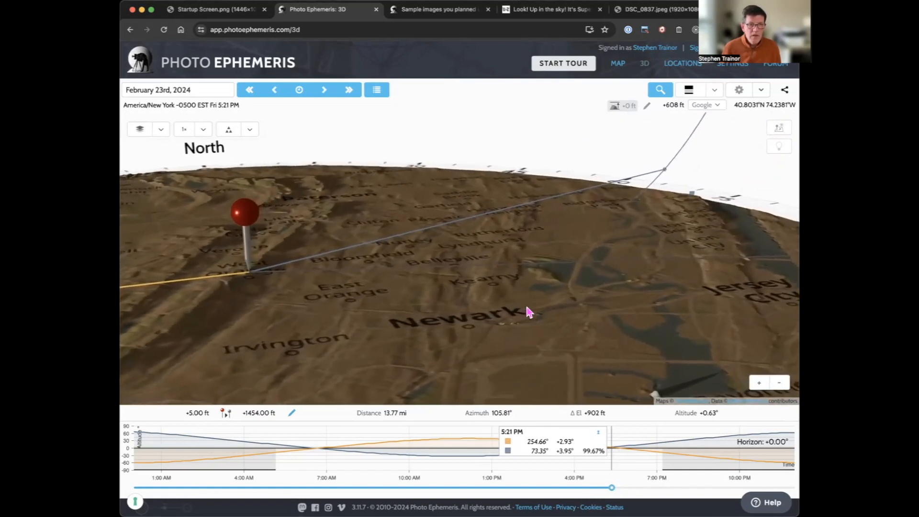
{"action": "scroll", "coordinate": [514, 305], "scroll_direction": "down", "scroll_amount": 5}
{"action": "left_click_drag", "start_coordinate": [515, 306], "coordinate": [441, 309]}
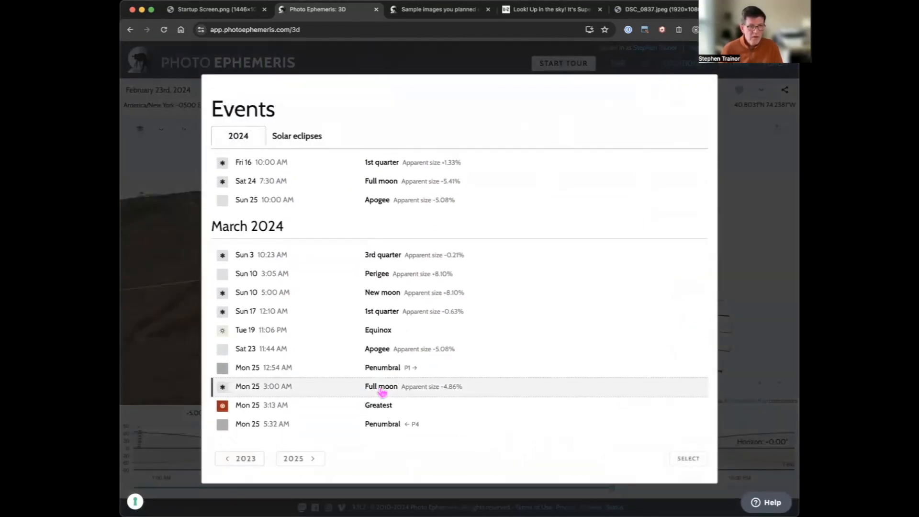
Jump to the March 25 full moon, then show March 24th at 7:16 PM
{"action": "left_click", "coordinate": [688, 458]}
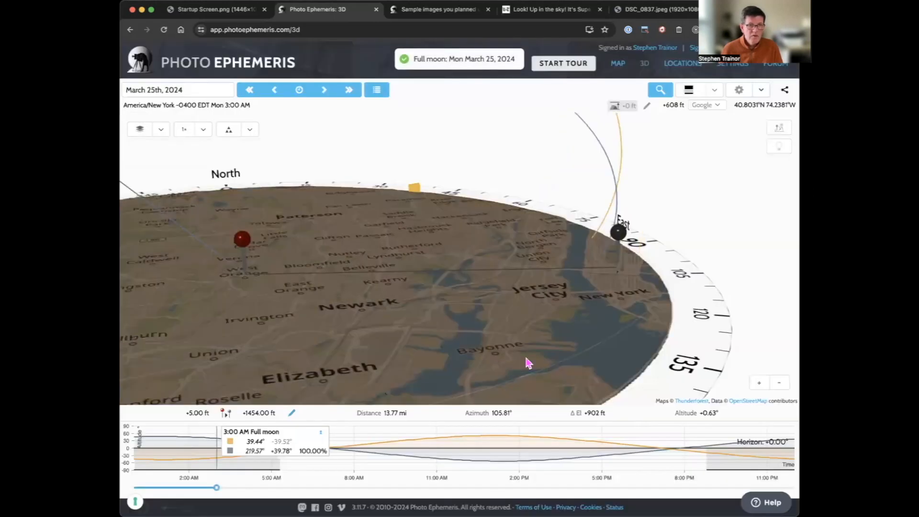
{"action": "left_click", "coordinate": [276, 90]}
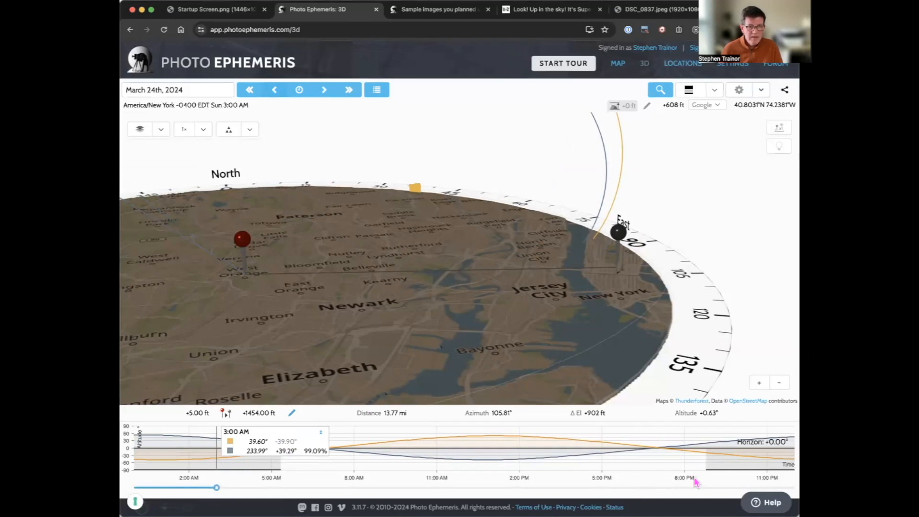
{"action": "left_click", "coordinate": [665, 487]}
{"action": "left_click_drag", "start_coordinate": [535, 305], "coordinate": [571, 295]}
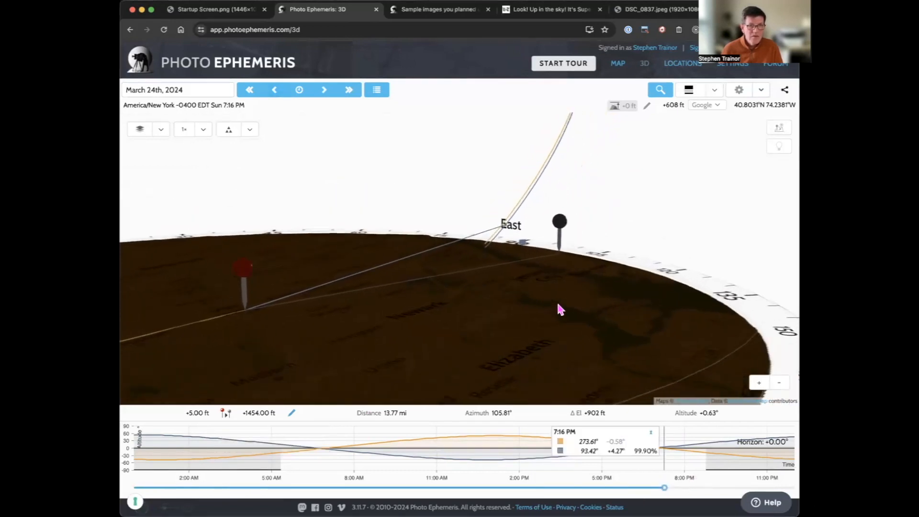
Set terrain scale to 2x, toggle the lighting mode, and orbit the view to look east
{"action": "left_click", "coordinate": [203, 130]}
{"action": "left_click", "coordinate": [203, 163]}
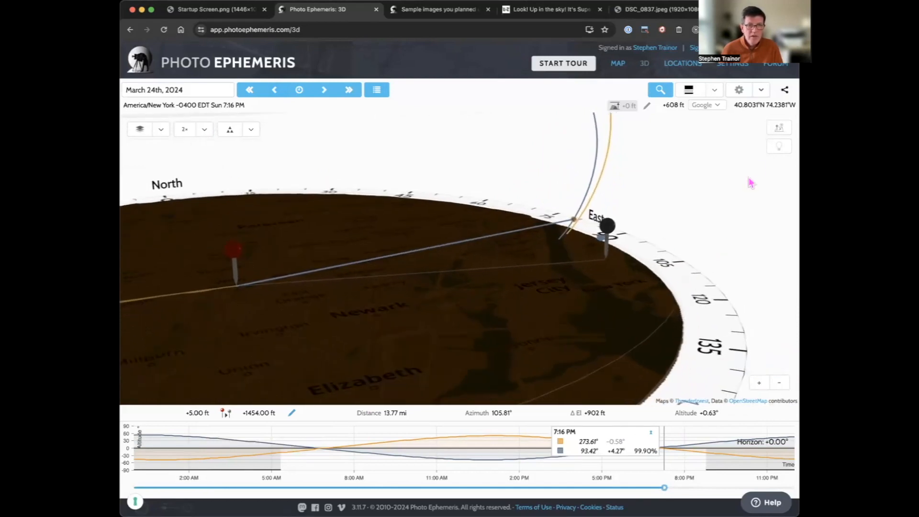
{"action": "left_click", "coordinate": [778, 148]}
{"action": "mouse_move", "coordinate": [666, 226]}
{"action": "left_mouse_down"}
{"action": "mouse_move", "coordinate": [630, 234]}
{"action": "mouse_move", "coordinate": [624, 225]}
{"action": "mouse_move", "coordinate": [665, 226]}
{"action": "left_mouse_up"}
{"action": "left_click_drag", "start_coordinate": [292, 241], "coordinate": [731, 183]}
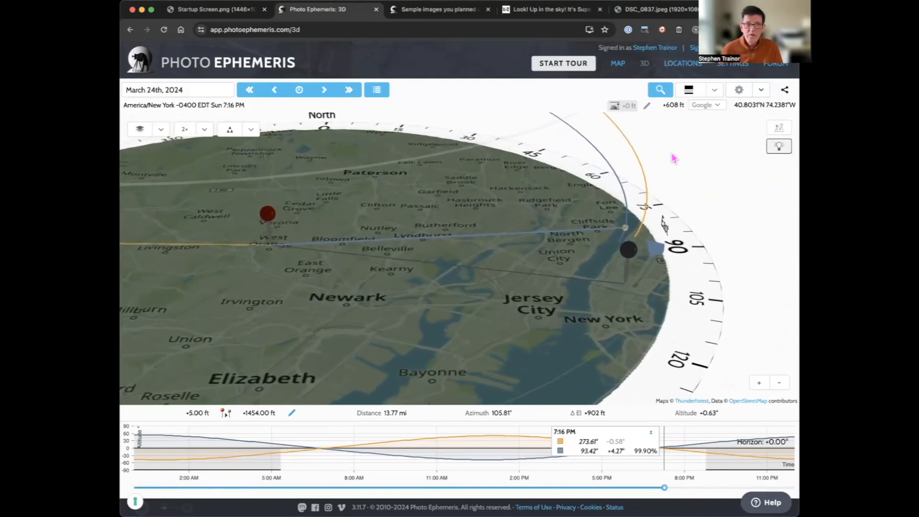
Turn off night shading, bring up the visual search settings, and flatten the map angle
{"action": "left_click", "coordinate": [779, 148]}
{"action": "left_click", "coordinate": [780, 130]}
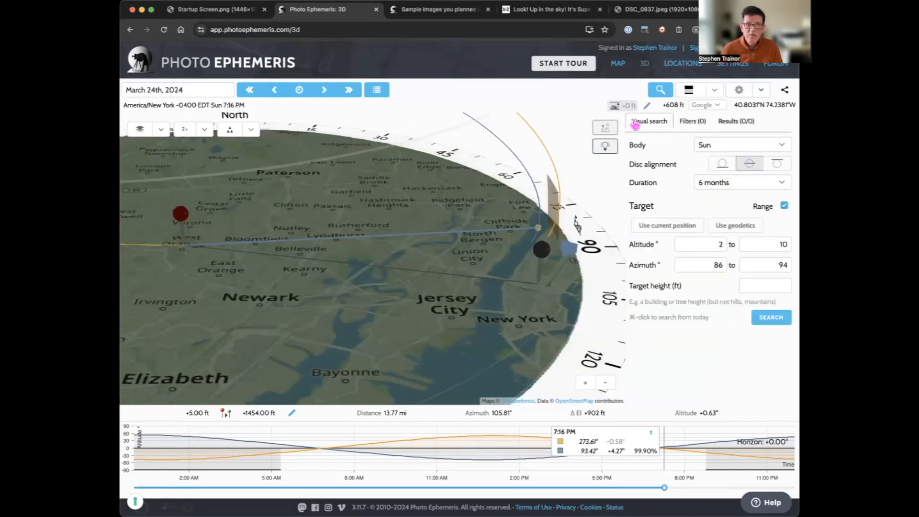
{"action": "left_click", "coordinate": [598, 140]}
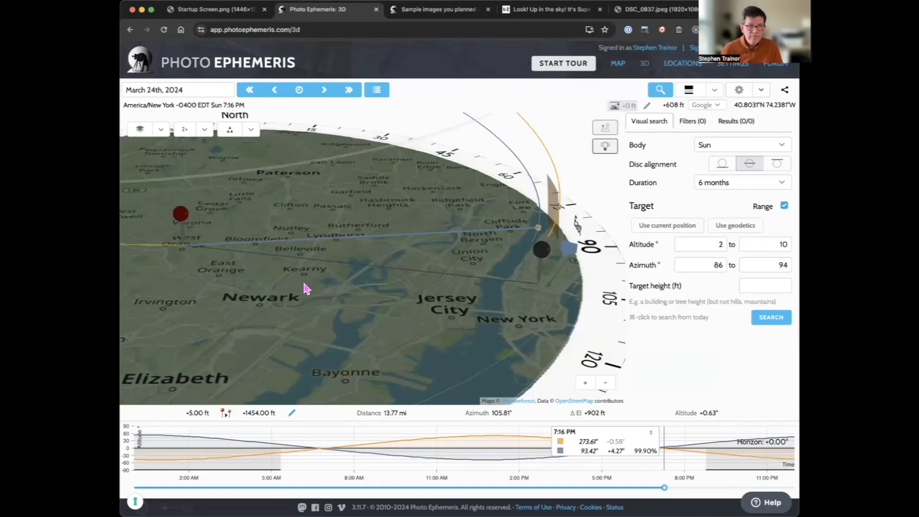
{"action": "left_click_drag", "start_coordinate": [305, 284], "coordinate": [308, 284]}
{"action": "left_click_drag", "start_coordinate": [547, 215], "coordinate": [545, 211]}
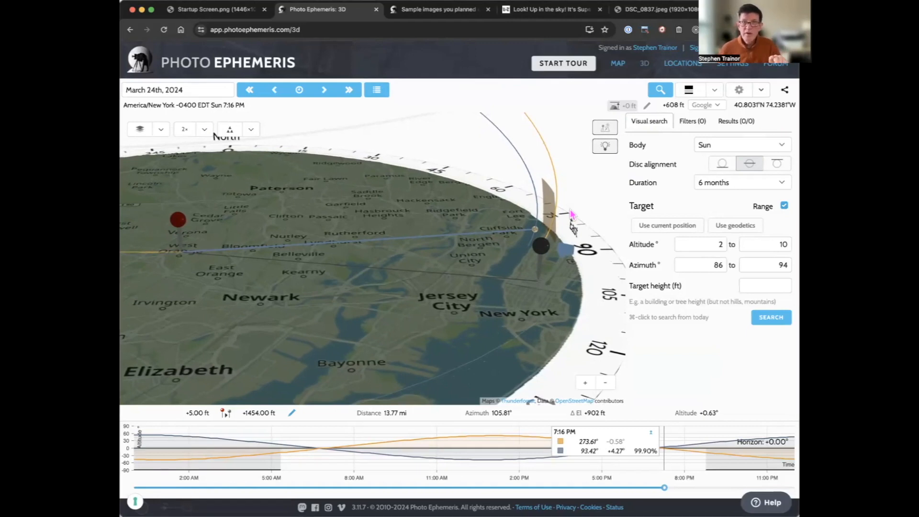
Set the search body to Moon and the search duration to 2 years
{"action": "left_click", "coordinate": [766, 148]}
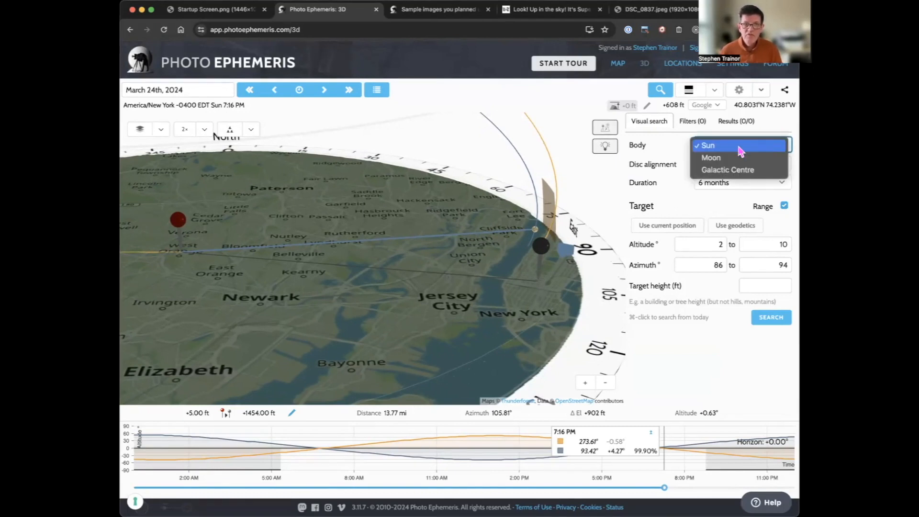
{"action": "left_click", "coordinate": [740, 146]}
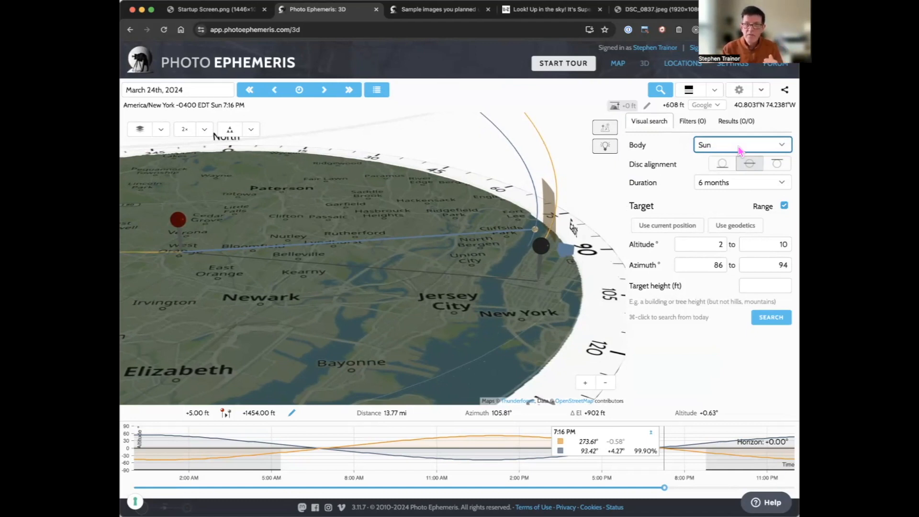
{"action": "left_click", "coordinate": [740, 151]}
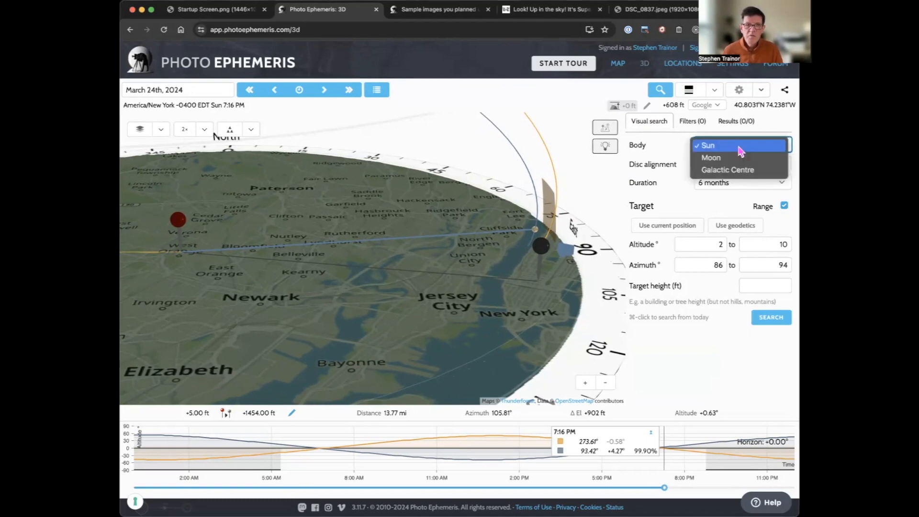
{"action": "left_click", "coordinate": [727, 158]}
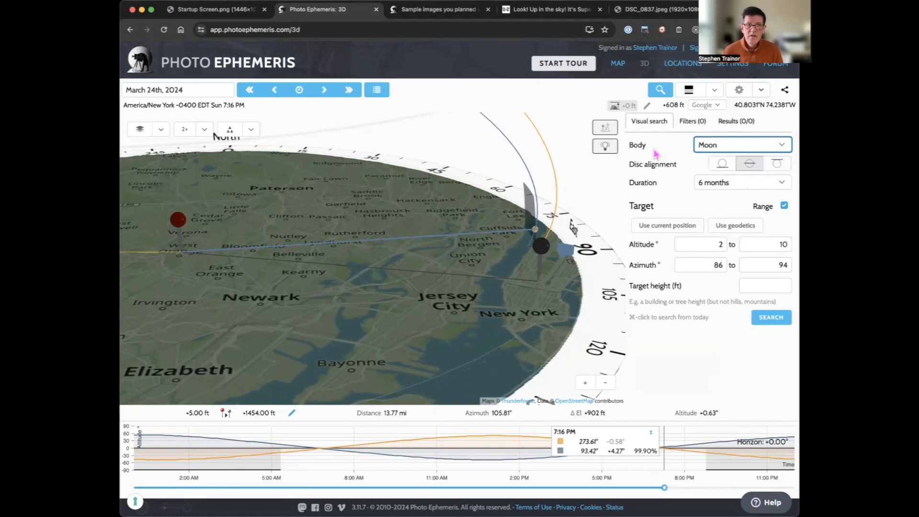
{"action": "left_click", "coordinate": [735, 182]}
{"action": "left_click", "coordinate": [717, 208]}
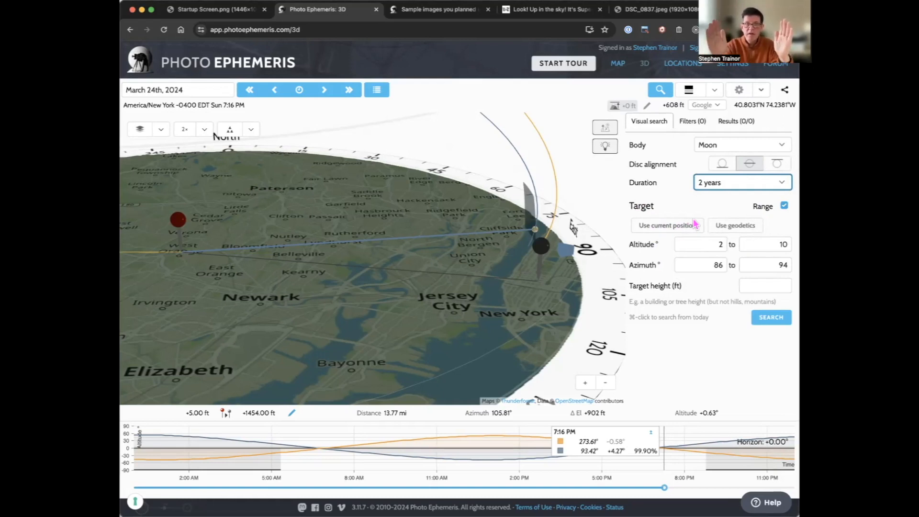
{"action": "left_click_drag", "start_coordinate": [558, 227], "coordinate": [515, 262]}
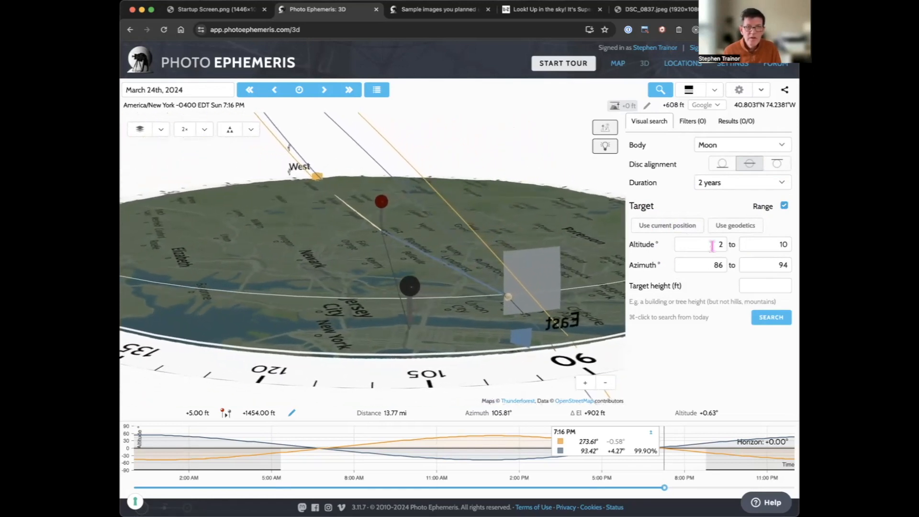
Set the upper altitude limit to 12 and the lower azimuth limit to 90
{"action": "double_click", "coordinate": [768, 249]}
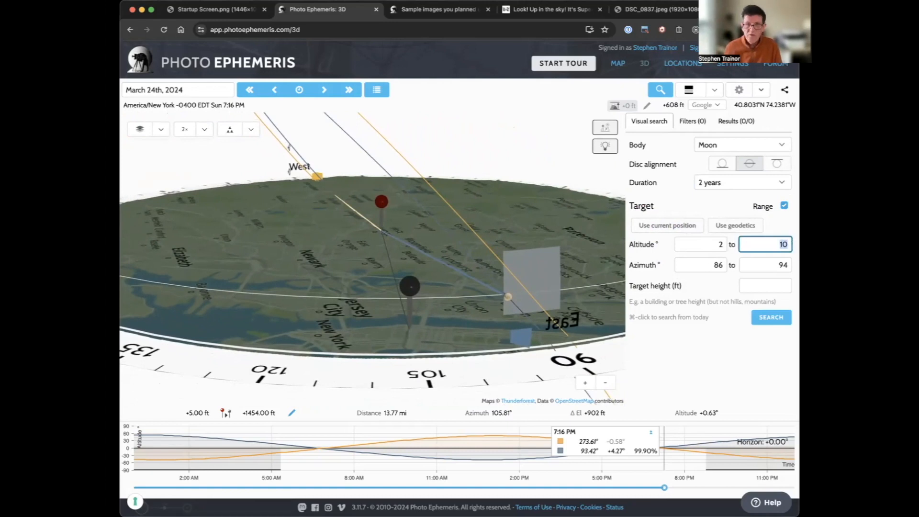
{"action": "type", "text": "12"}
{"action": "key", "text": "Tab"}
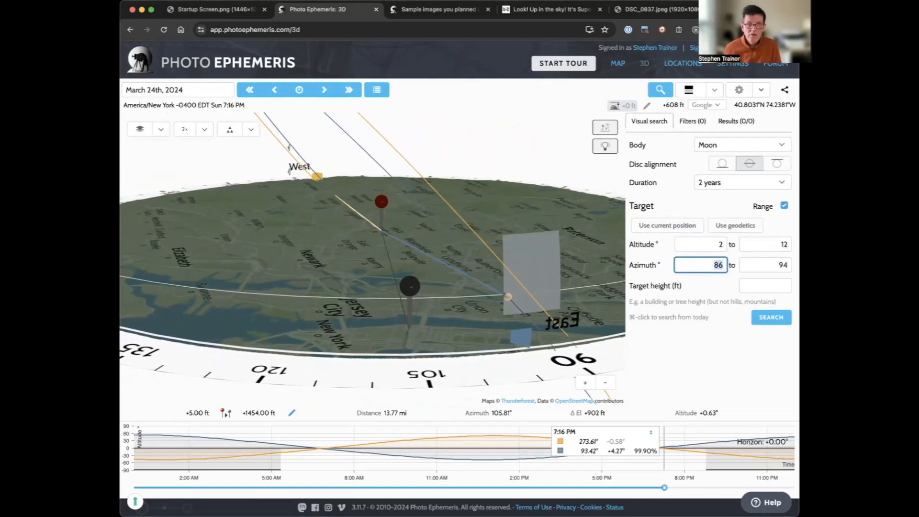
{"action": "type", "text": "90"}
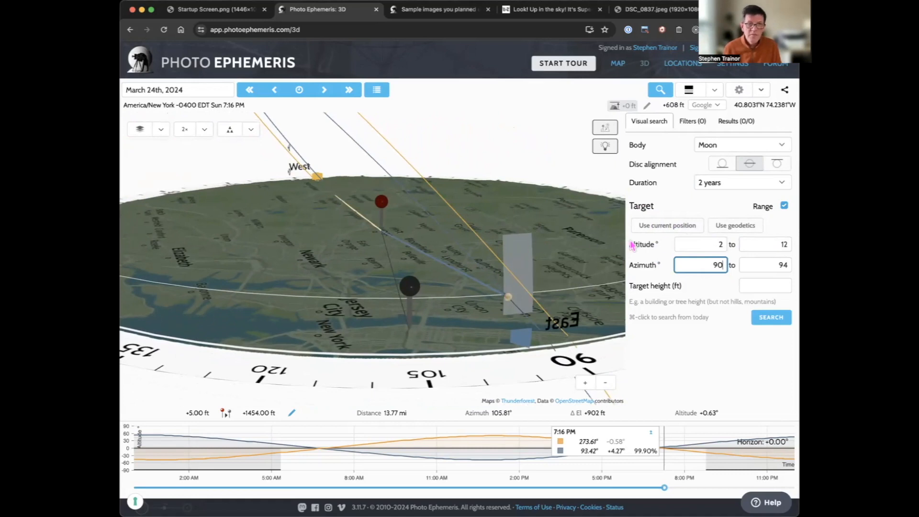
Use single target values with 0.25° tolerance, taking altitude 0.6254° and azimuth 105.81° from geodetics
{"action": "left_click", "coordinate": [785, 206]}
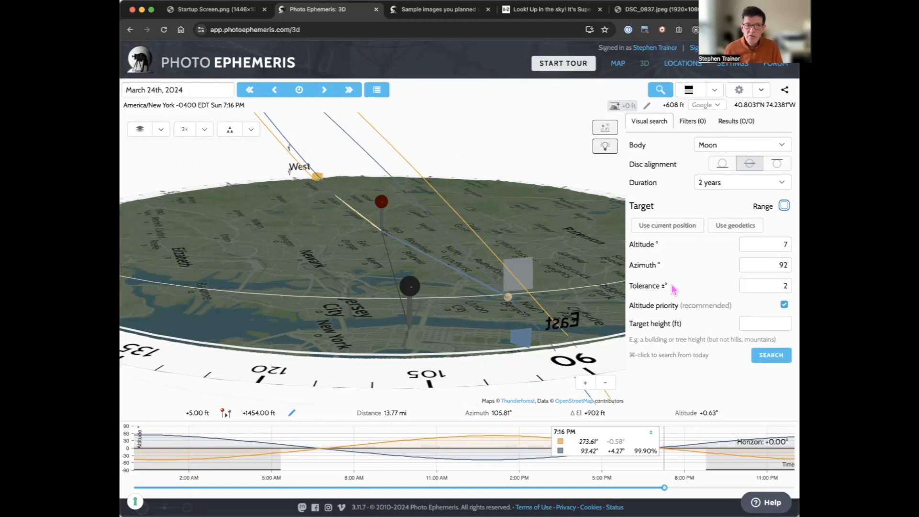
{"action": "double_click", "coordinate": [787, 285]}
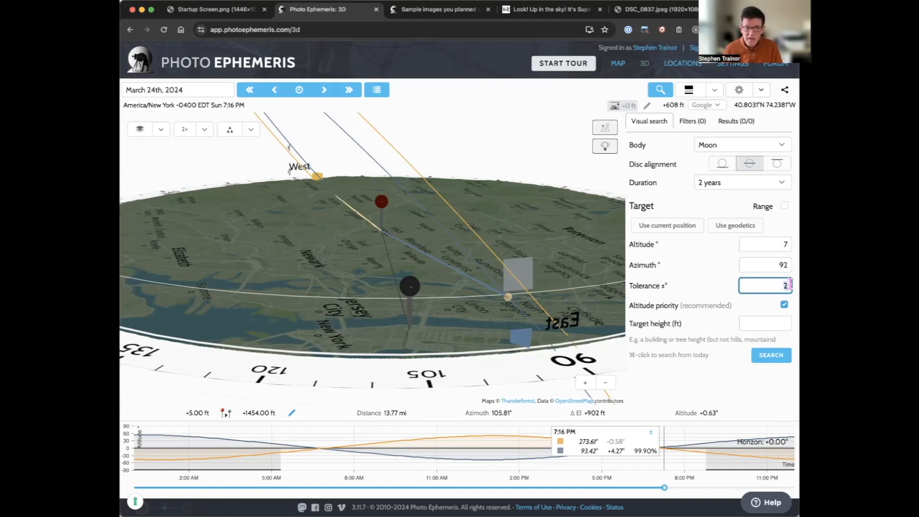
{"action": "type", "text": "0.25"}
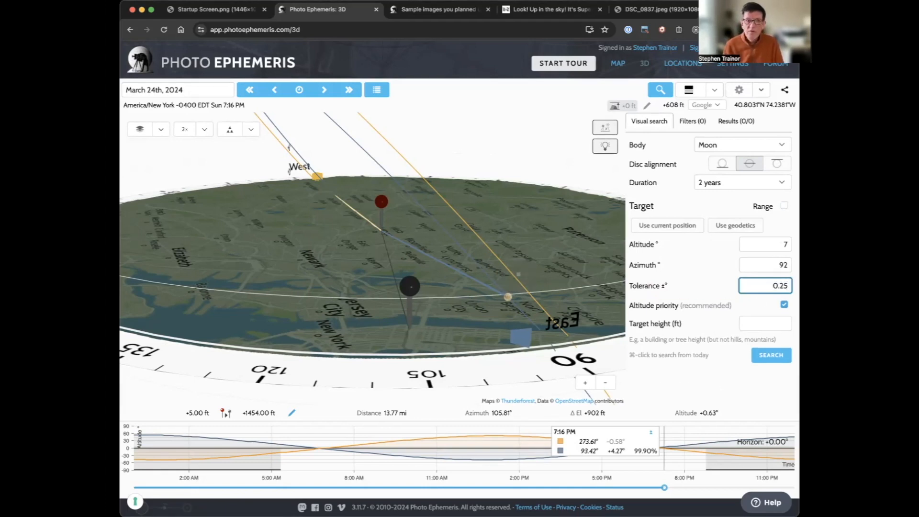
{"action": "left_click", "coordinate": [762, 262]}
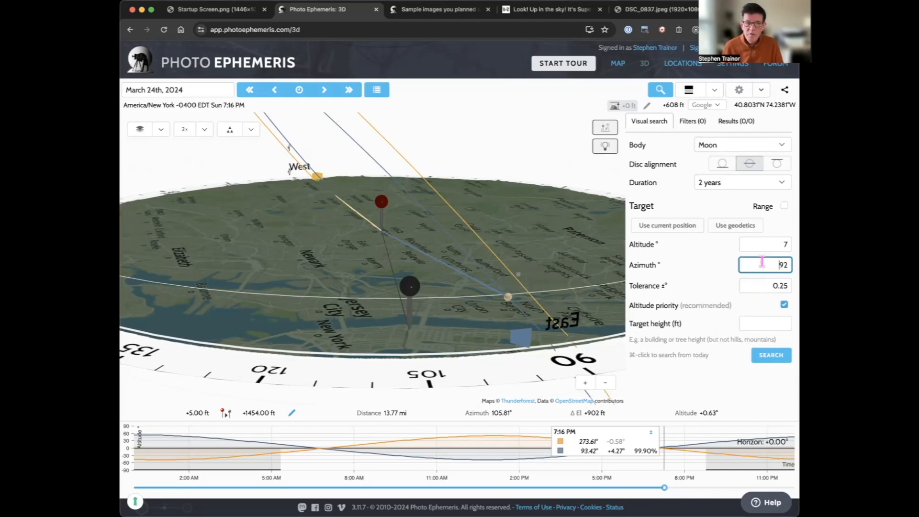
{"action": "left_click_drag", "start_coordinate": [509, 301], "coordinate": [642, 255]}
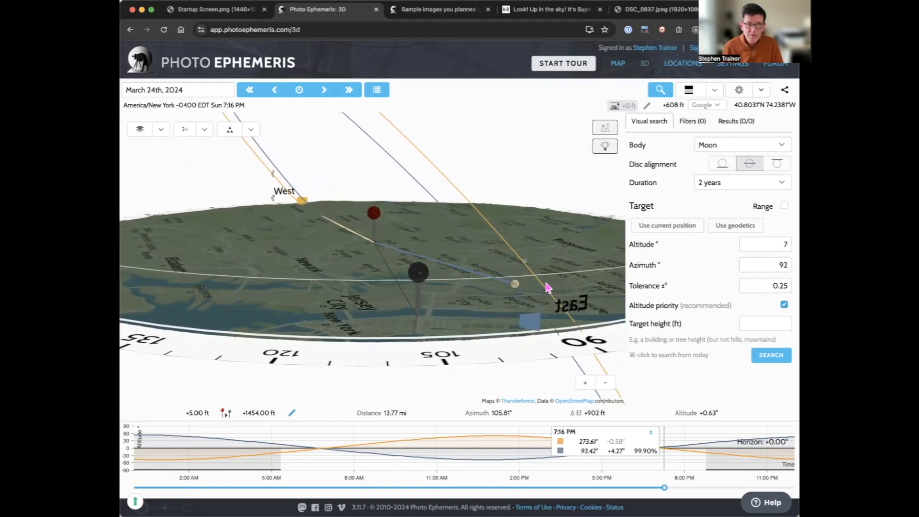
{"action": "left_click_drag", "start_coordinate": [530, 282], "coordinate": [532, 277]}
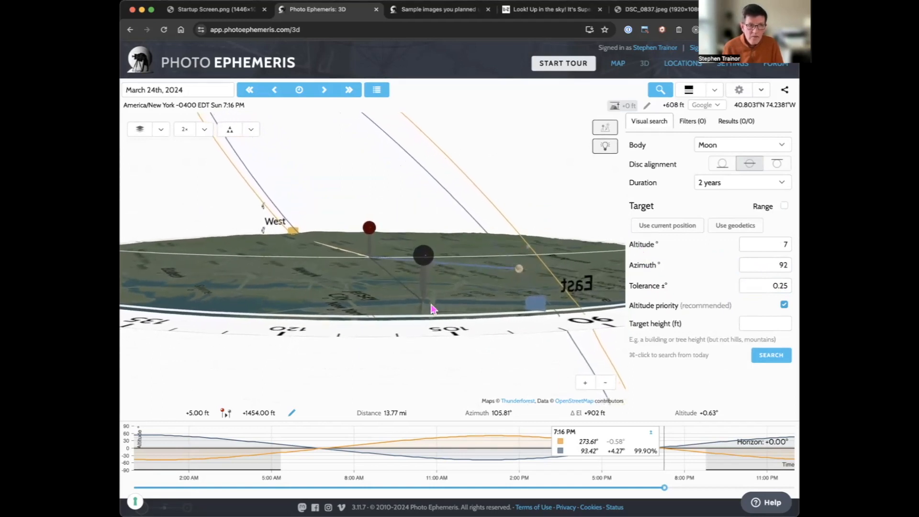
{"action": "left_click", "coordinate": [736, 229]}
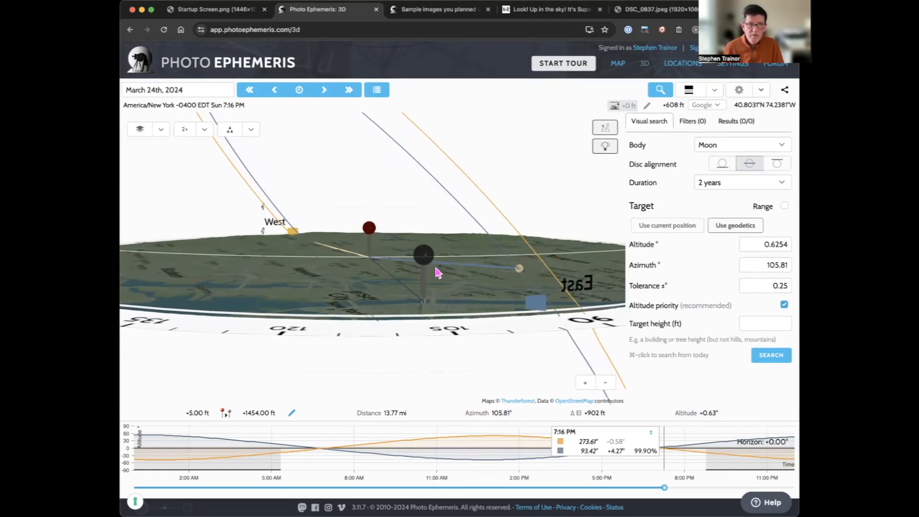
Lower the 3D view toward the horizon and run the Moon alignment search
{"action": "scroll", "coordinate": [440, 280], "scroll_direction": "up", "scroll_amount": 5}
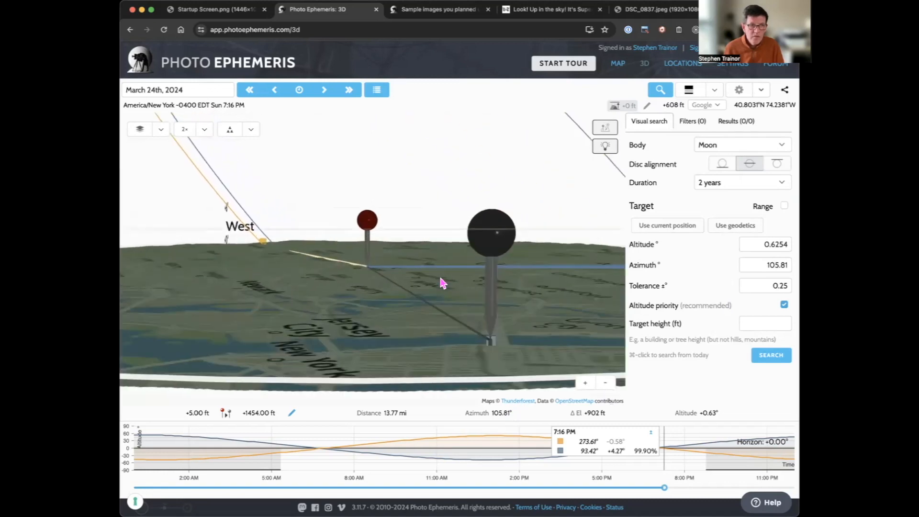
{"action": "left_click_drag", "start_coordinate": [465, 317], "coordinate": [463, 312]}
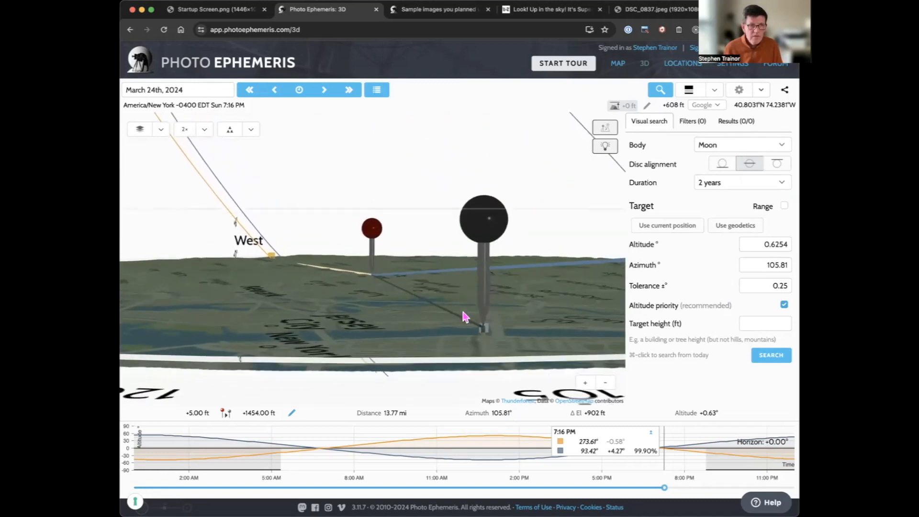
{"action": "scroll", "coordinate": [463, 316], "scroll_direction": "up", "scroll_amount": 5}
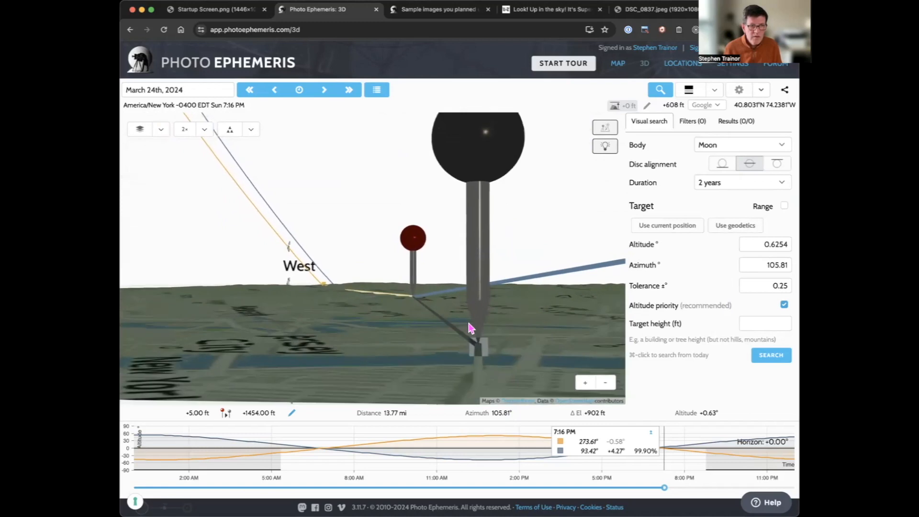
{"action": "left_click_drag", "start_coordinate": [468, 323], "coordinate": [470, 315]}
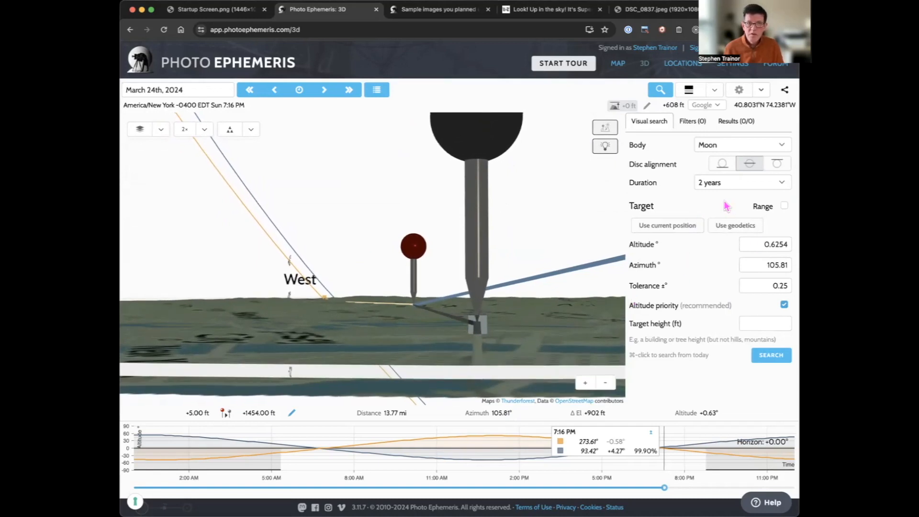
{"action": "left_click", "coordinate": [771, 355]}
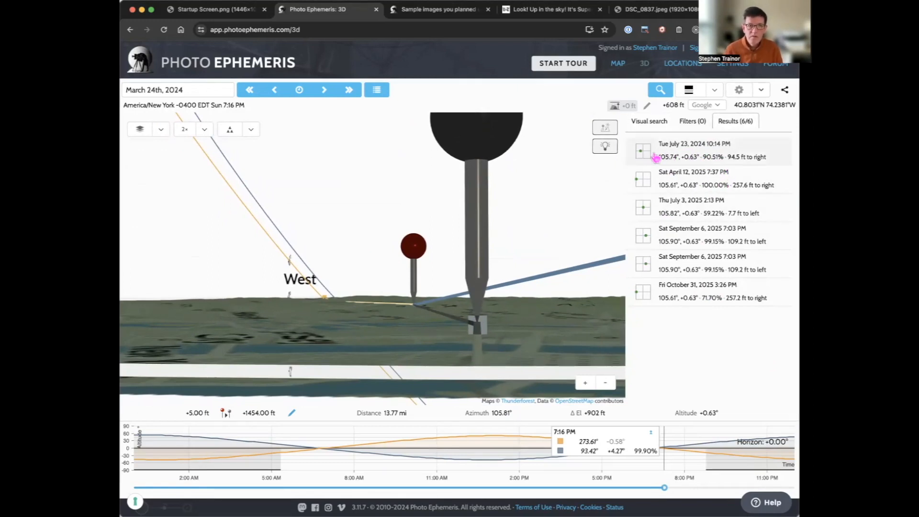
Open the July 23, 2024 10:14 PM match and show the moon at 1× size
{"action": "left_click", "coordinate": [675, 157]}
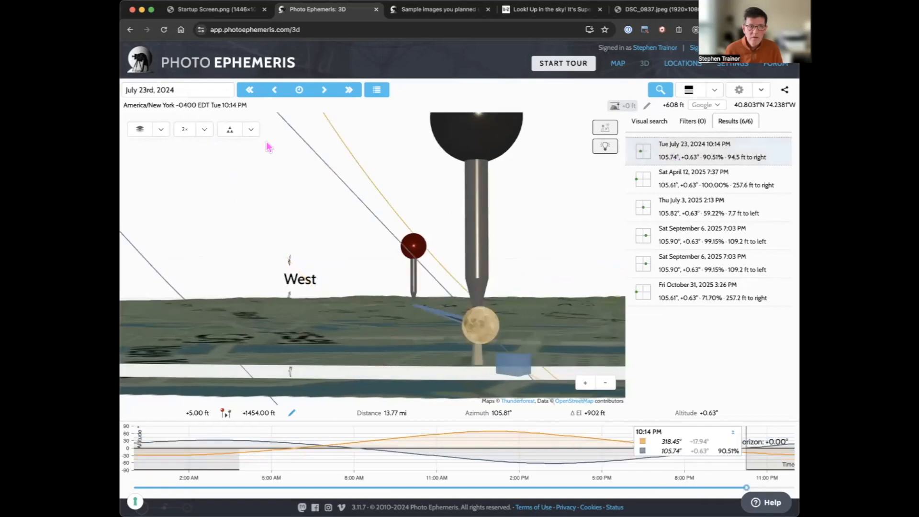
{"action": "left_click", "coordinate": [205, 130]}
{"action": "left_click", "coordinate": [203, 150]}
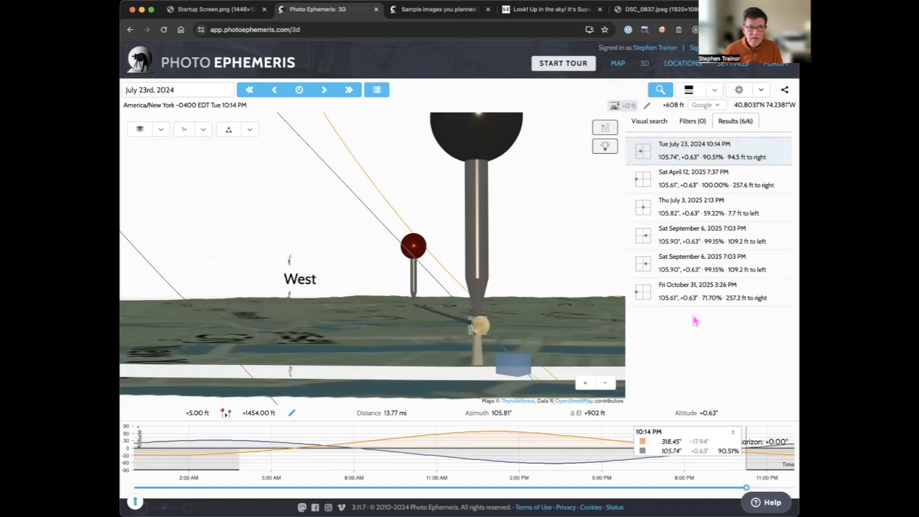
{"action": "left_click_drag", "start_coordinate": [518, 312], "coordinate": [521, 311]}
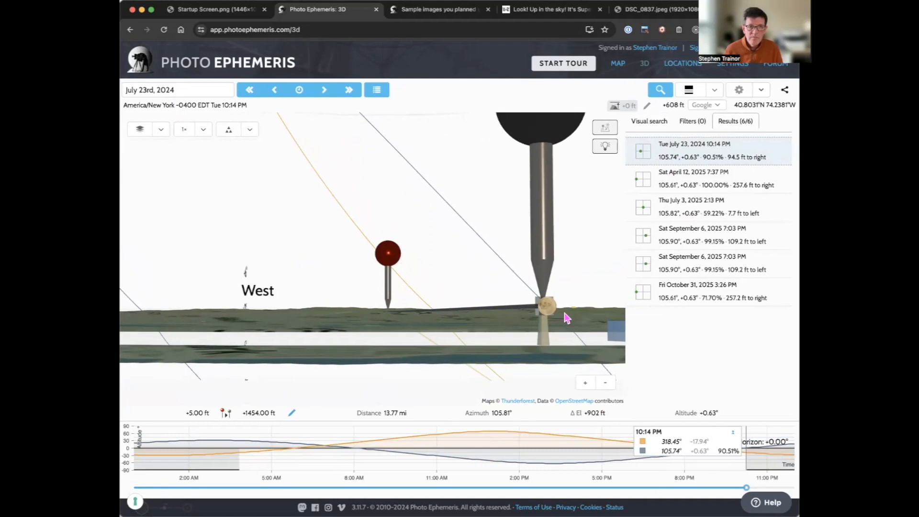
{"action": "left_click", "coordinate": [618, 63]}
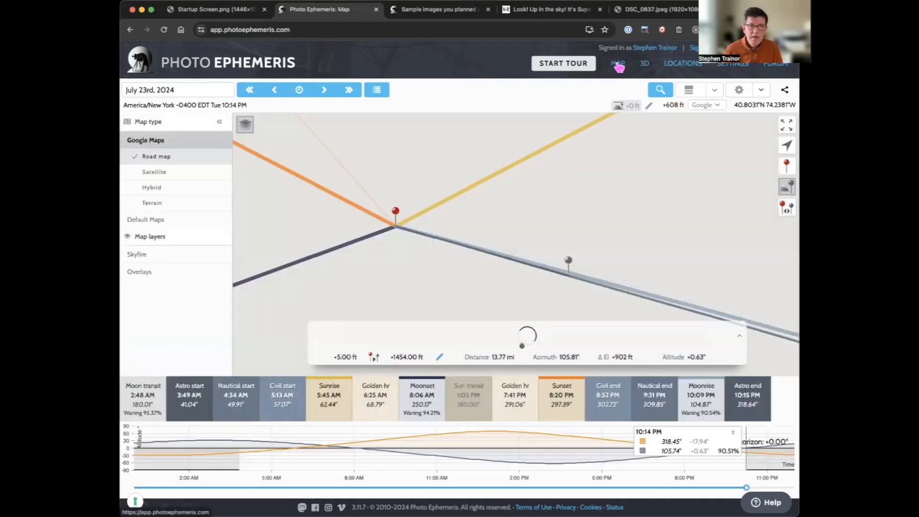
Expand the elevation profile chart for the July 23rd, 10:14 PM sightline
{"action": "left_click", "coordinate": [740, 339]}
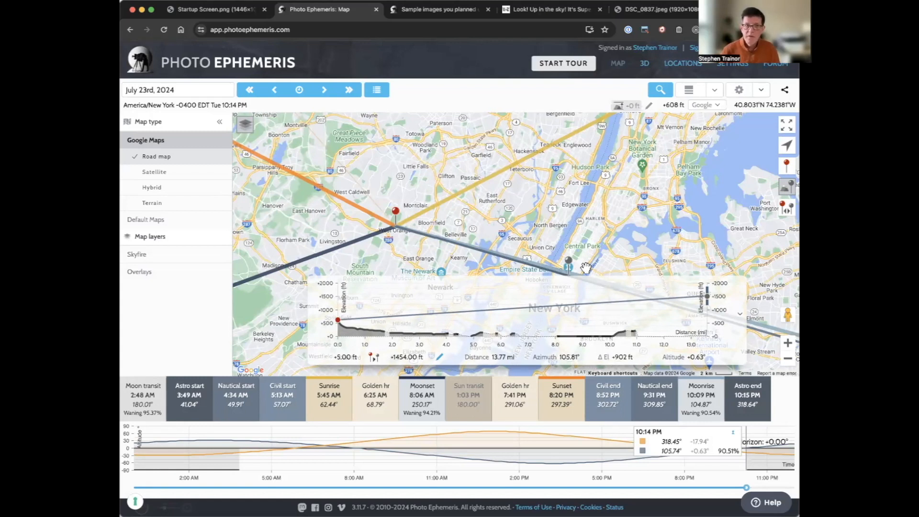
Show elevation values in the time readout and check the +1449 ft reading
{"action": "mouse_move", "coordinate": [710, 307]}
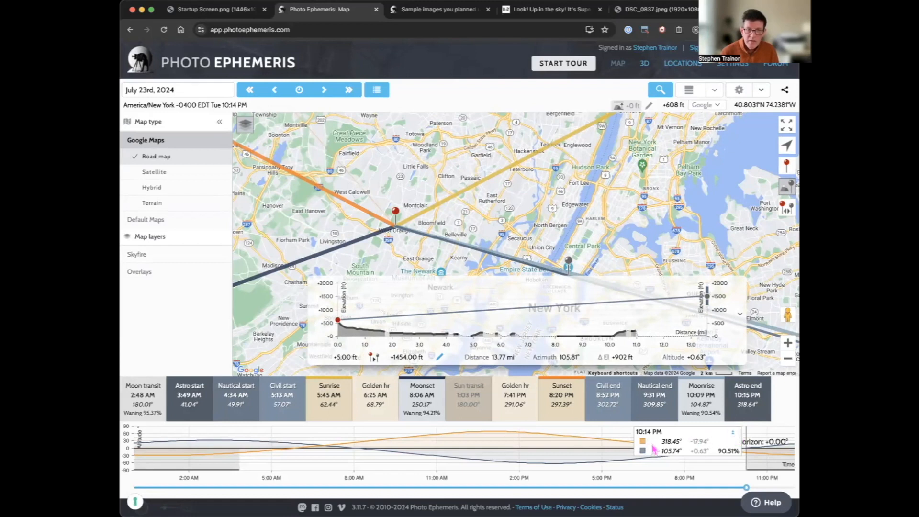
{"action": "left_click", "coordinate": [735, 435]}
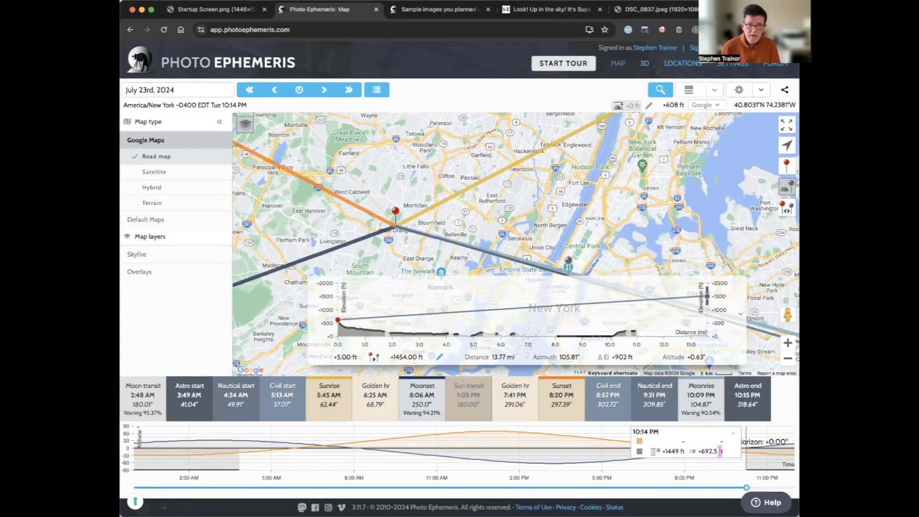
{"action": "mouse_move", "coordinate": [677, 446]}
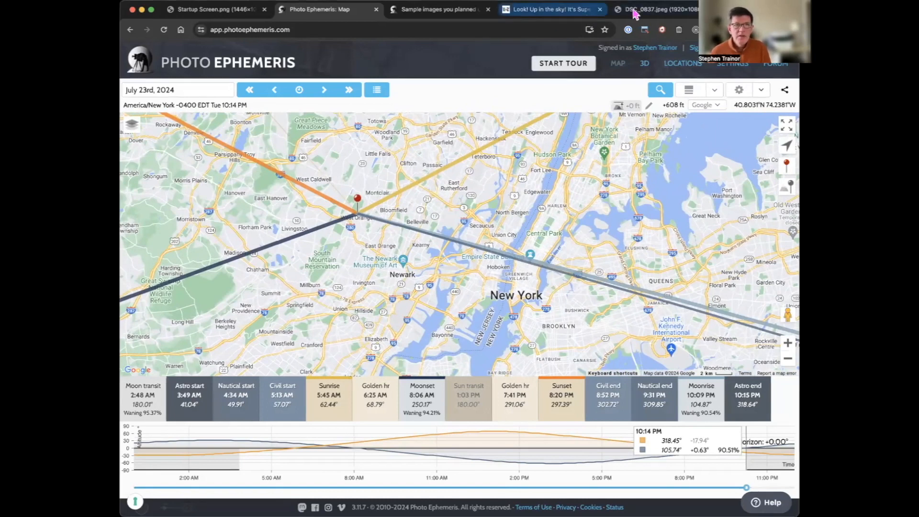
{"action": "left_click", "coordinate": [660, 14]}
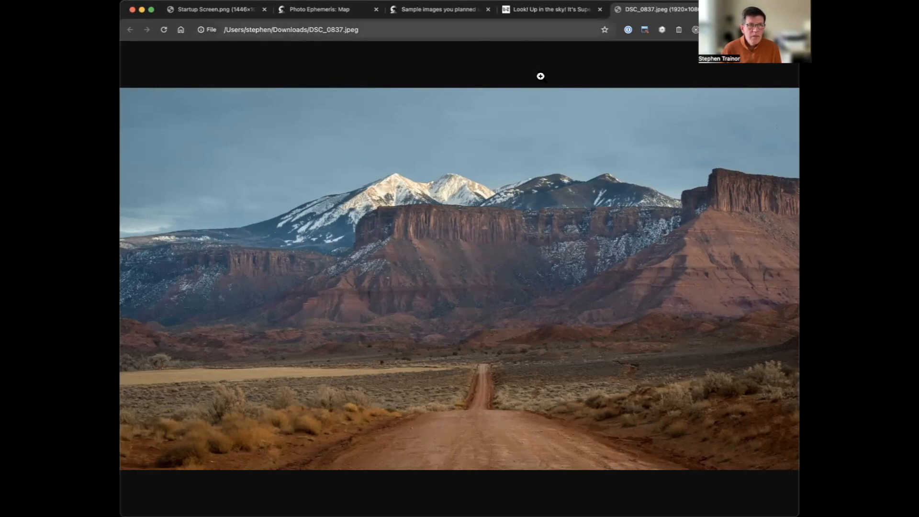
Reload the Photo Ephemeris web app and dismiss the date tour popup
{"action": "left_click", "coordinate": [319, 9]}
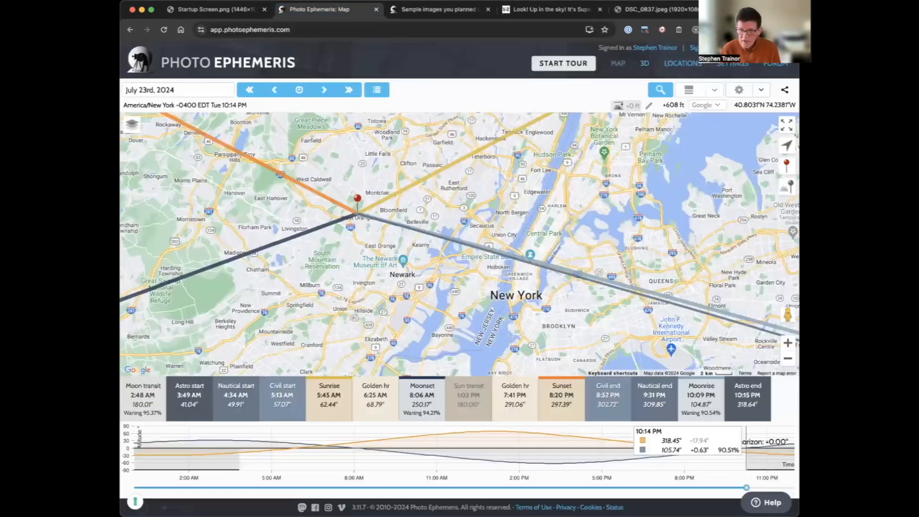
{"action": "left_click", "coordinate": [297, 28]}
{"action": "key", "text": "Return"}
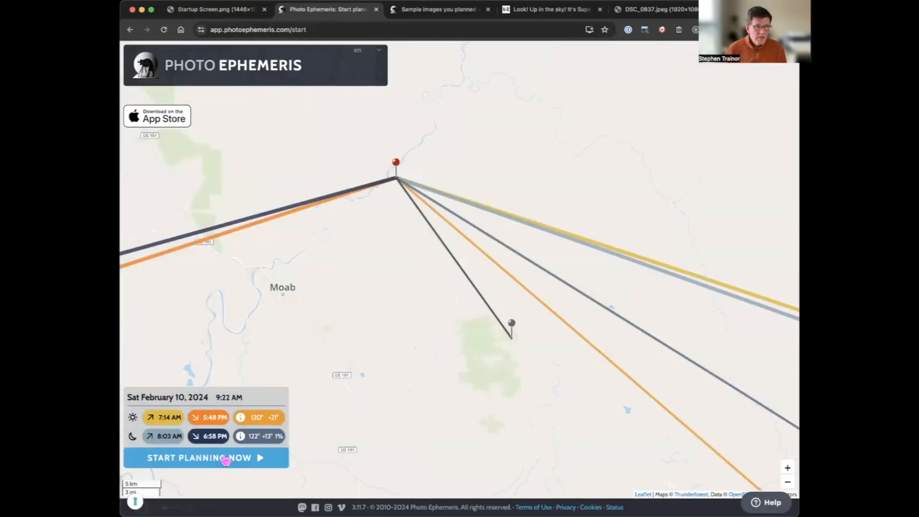
{"action": "left_click", "coordinate": [225, 458]}
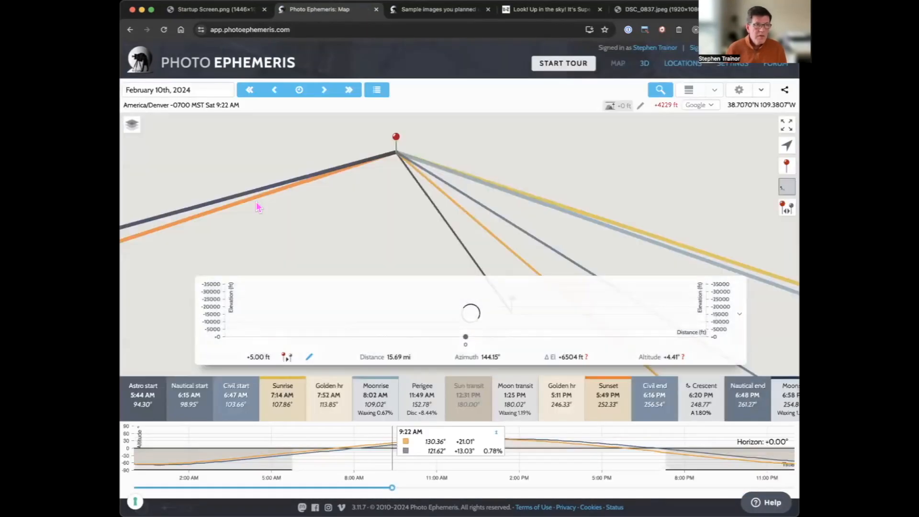
{"action": "left_click", "coordinate": [284, 120]}
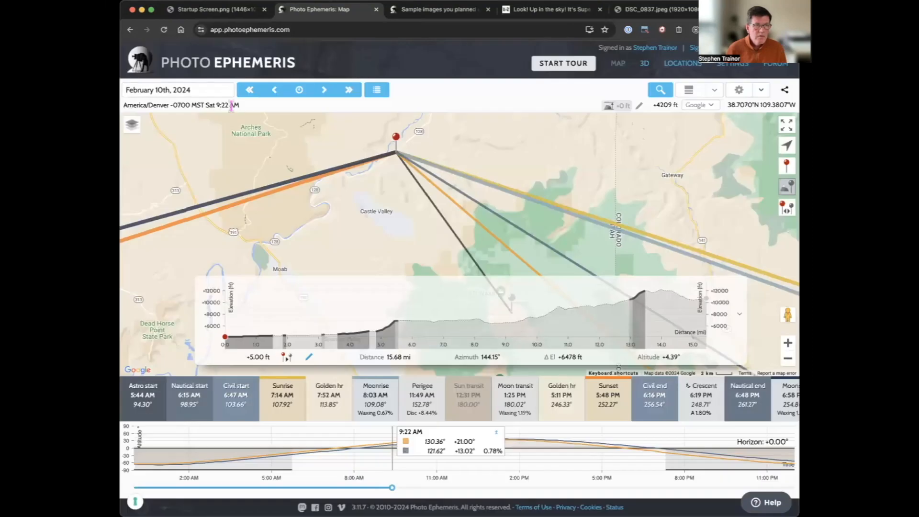
Switch the base map to OpenTopoMap and hide the map type list
{"action": "left_click", "coordinate": [132, 124]}
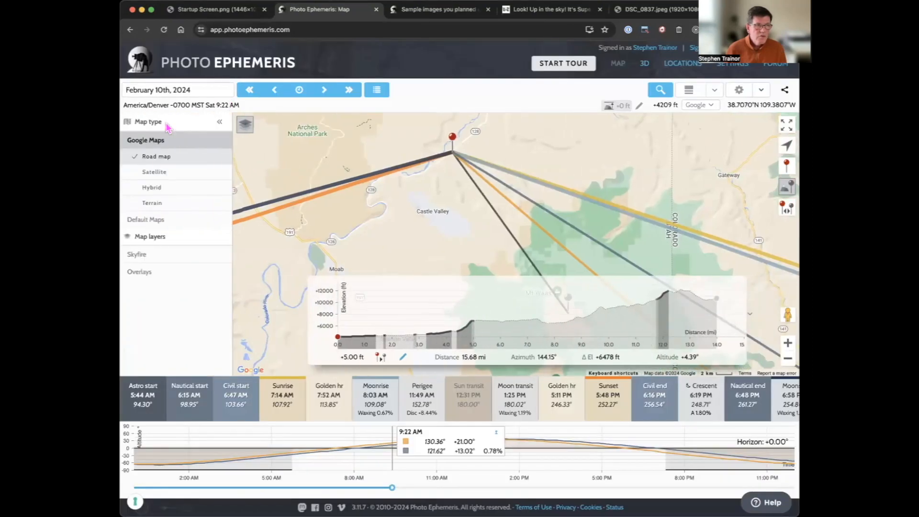
{"action": "left_click", "coordinate": [149, 219]}
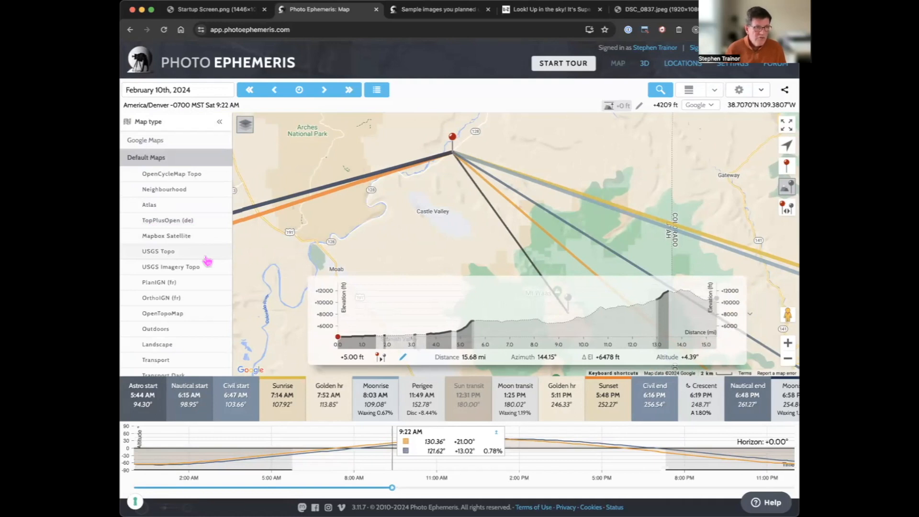
{"action": "left_click", "coordinate": [180, 316]}
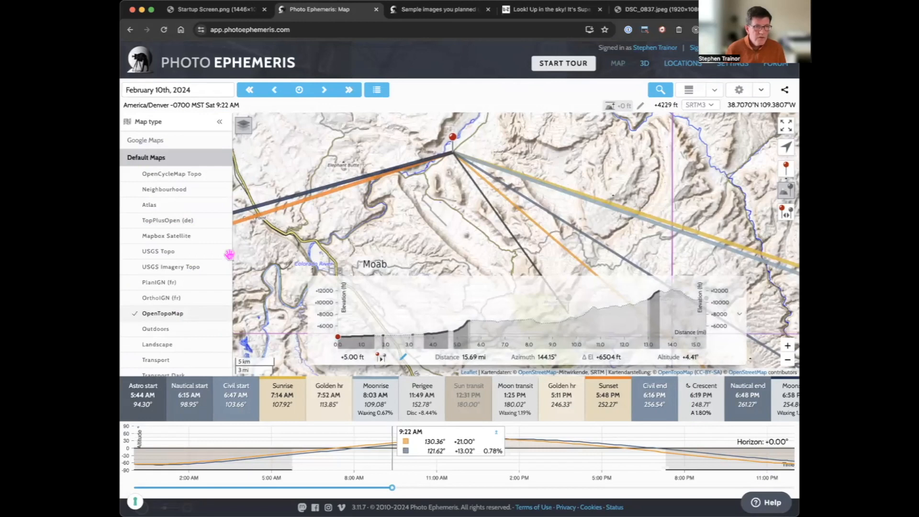
{"action": "left_click", "coordinate": [221, 124]}
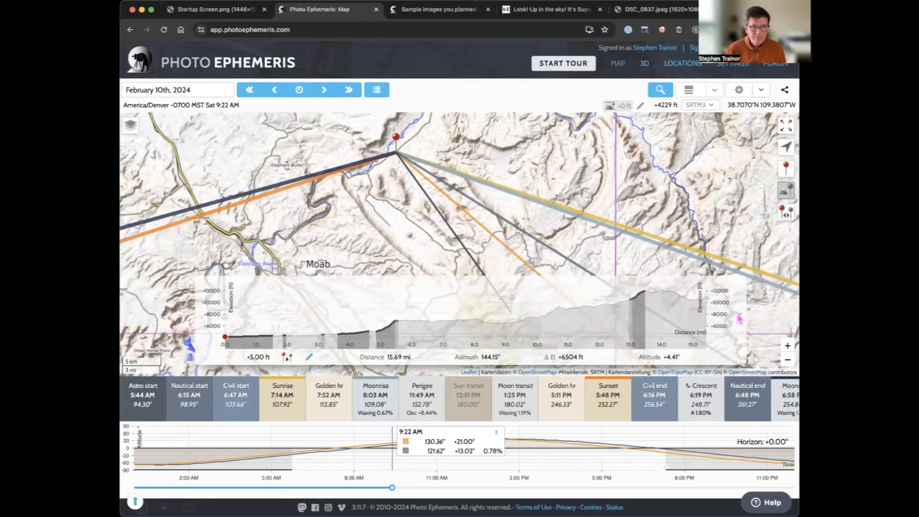
Collapse the elevation profile and zoom out to the western US around the pin
{"action": "left_click", "coordinate": [738, 315]}
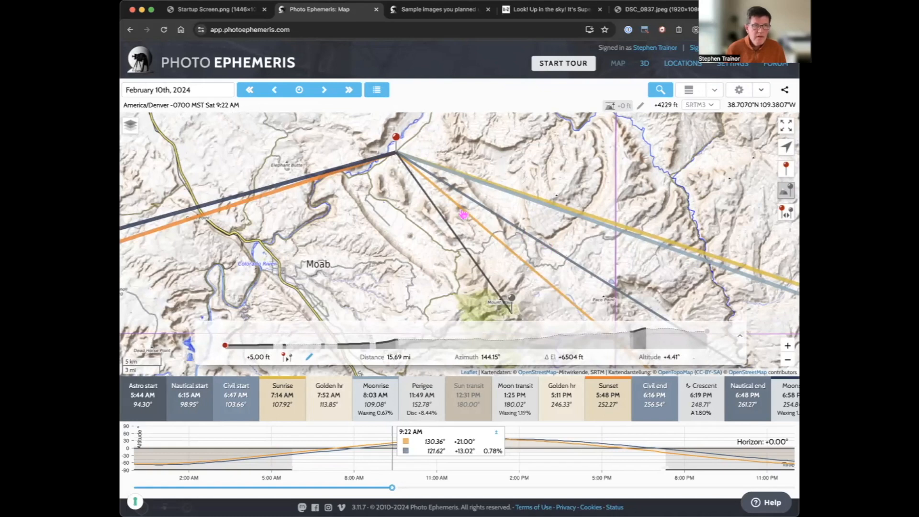
{"action": "scroll", "coordinate": [462, 214], "scroll_direction": "up", "scroll_amount": 3}
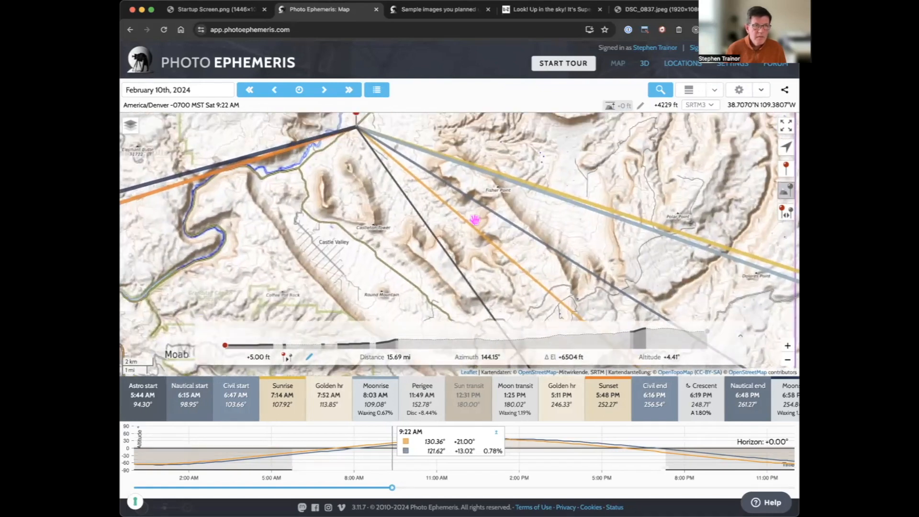
{"action": "left_click_drag", "start_coordinate": [474, 219], "coordinate": [539, 242]}
{"action": "left_click_drag", "start_coordinate": [476, 209], "coordinate": [542, 250]}
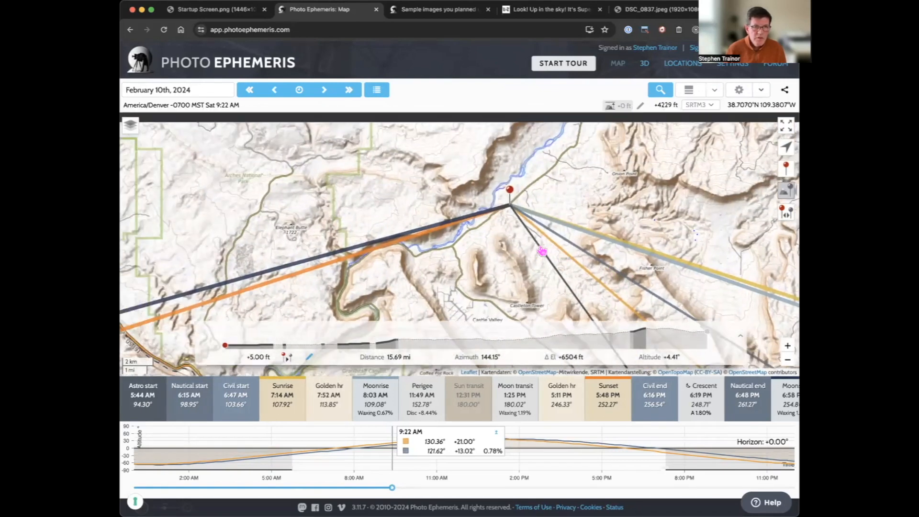
{"action": "scroll", "coordinate": [542, 250], "scroll_direction": "down", "scroll_amount": 4}
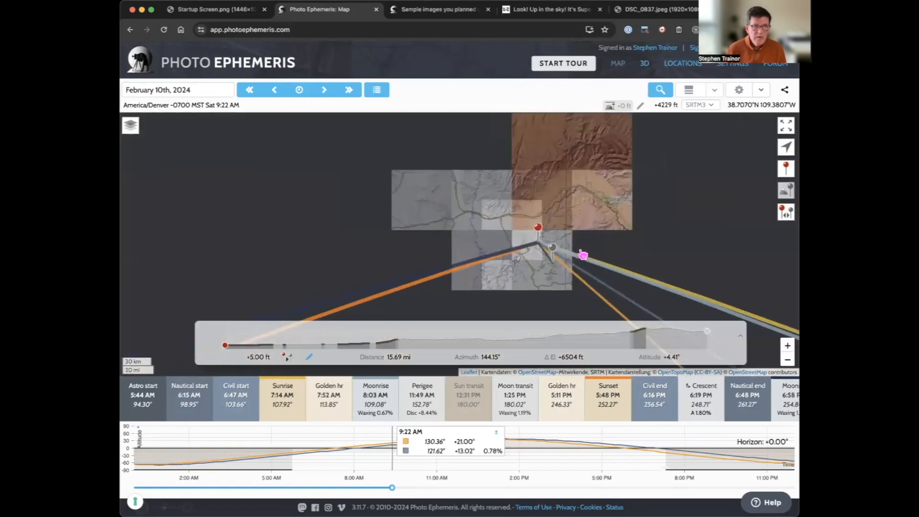
{"action": "scroll", "coordinate": [574, 246], "scroll_direction": "down", "scroll_amount": 3}
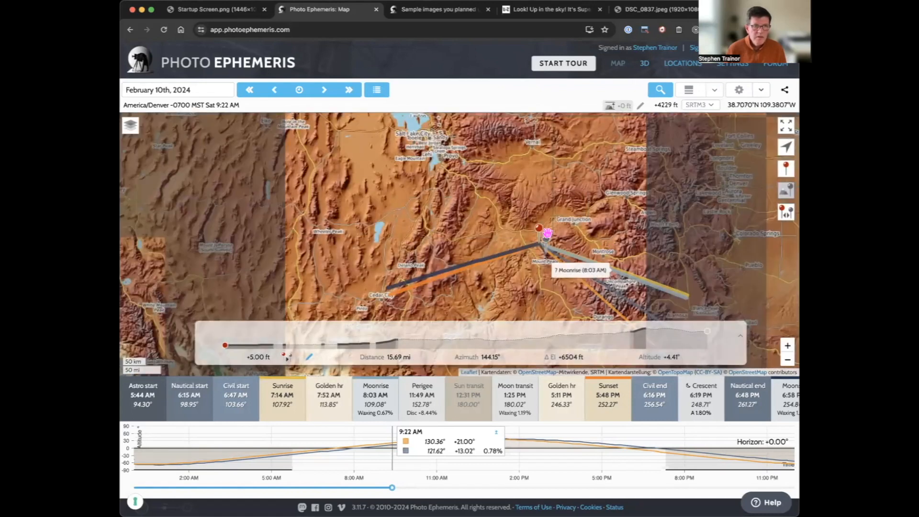
{"action": "left_click_drag", "start_coordinate": [539, 249], "coordinate": [504, 248]}
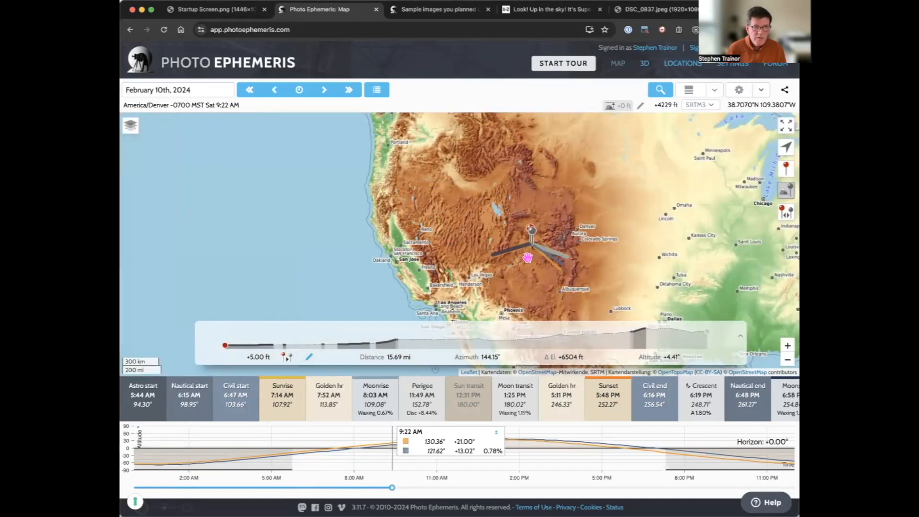
Zoom back in on the pin's region and reopen the default base map list
{"action": "scroll", "coordinate": [528, 256], "scroll_direction": "up", "scroll_amount": 3}
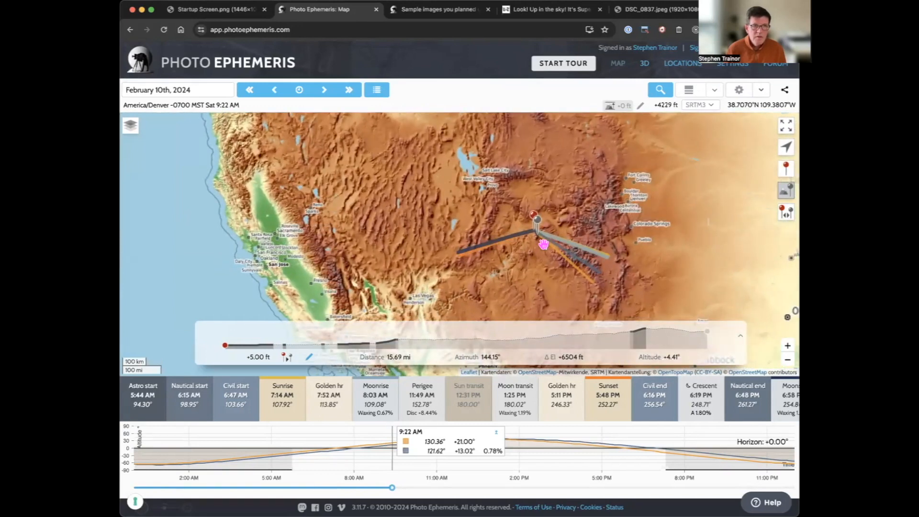
{"action": "scroll", "coordinate": [544, 244], "scroll_direction": "up", "scroll_amount": 1}
{"action": "left_click_drag", "start_coordinate": [572, 270], "coordinate": [601, 302]}
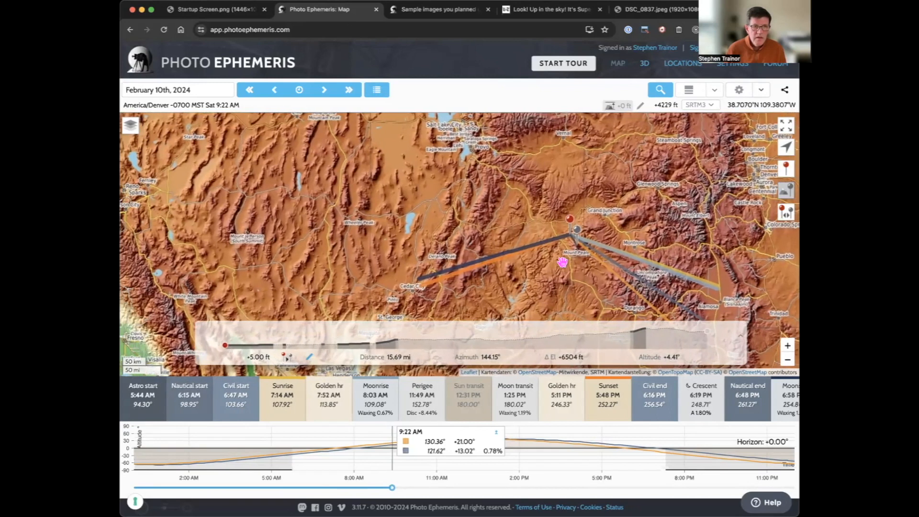
{"action": "scroll", "coordinate": [560, 262], "scroll_direction": "up", "scroll_amount": 3}
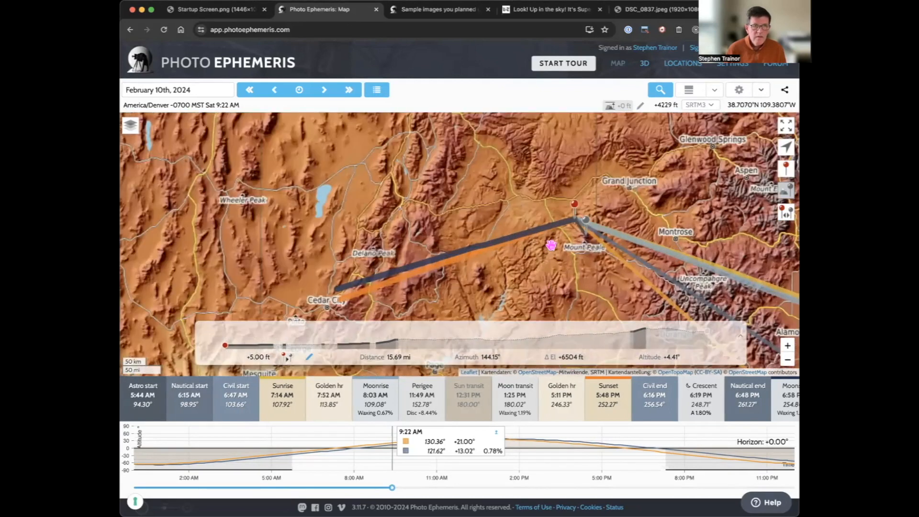
{"action": "scroll", "coordinate": [550, 245], "scroll_direction": "up", "scroll_amount": 3}
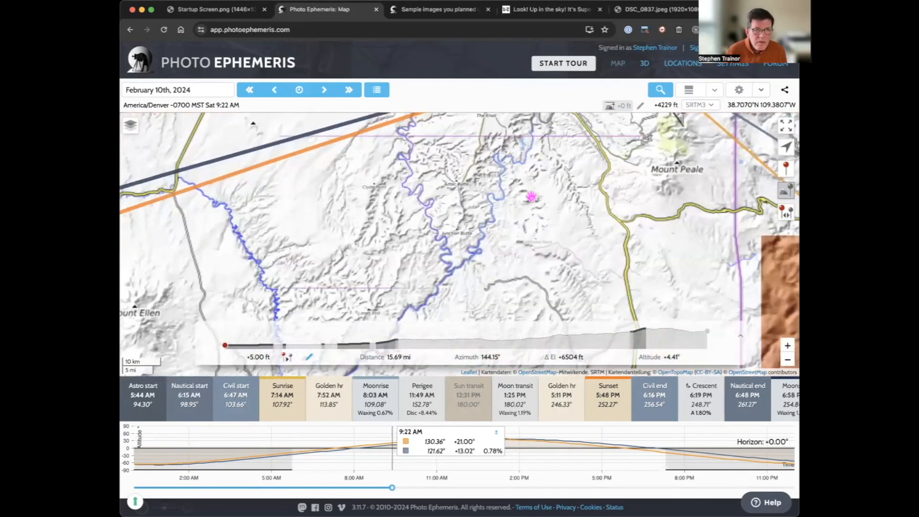
{"action": "scroll", "coordinate": [528, 181], "scroll_direction": "down", "scroll_amount": 3}
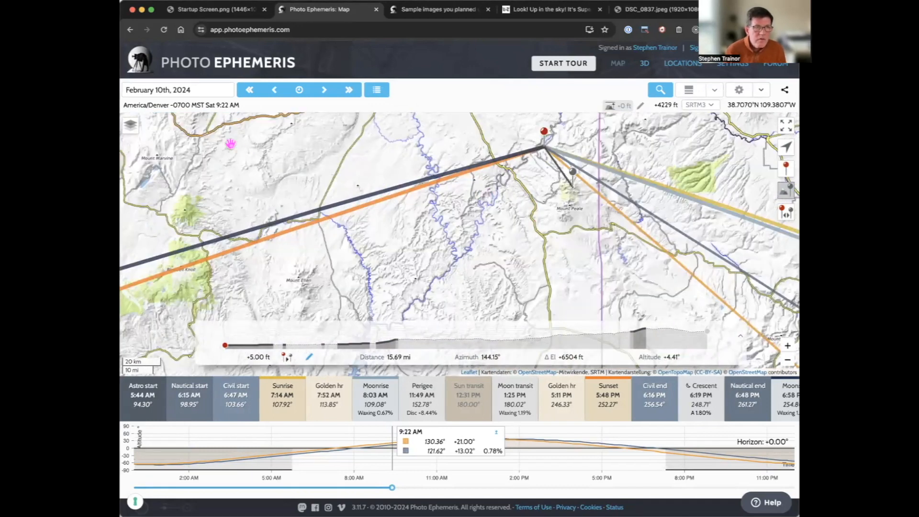
{"action": "left_click", "coordinate": [138, 134]}
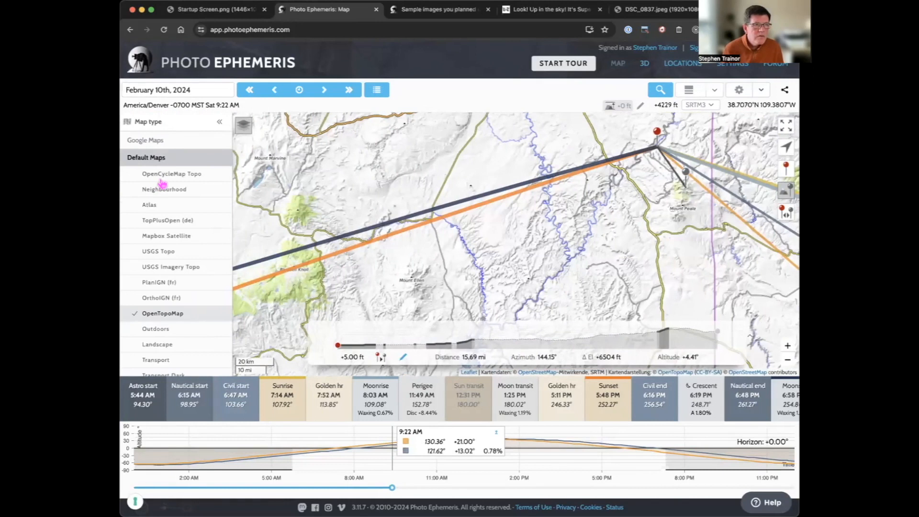
Try the OpenCycleMap Topo base map, return to OpenTopoMap, and centre on Castle Valley
{"action": "left_click", "coordinate": [161, 180]}
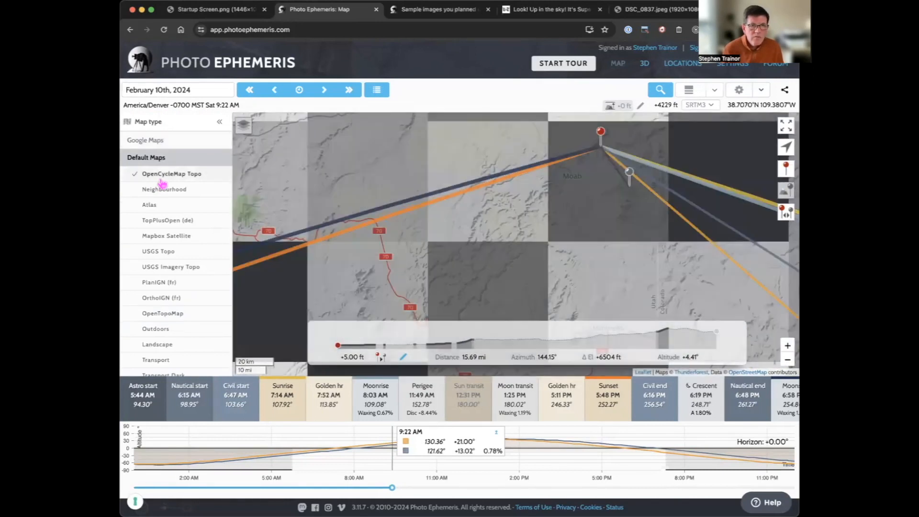
{"action": "left_click", "coordinate": [176, 317]}
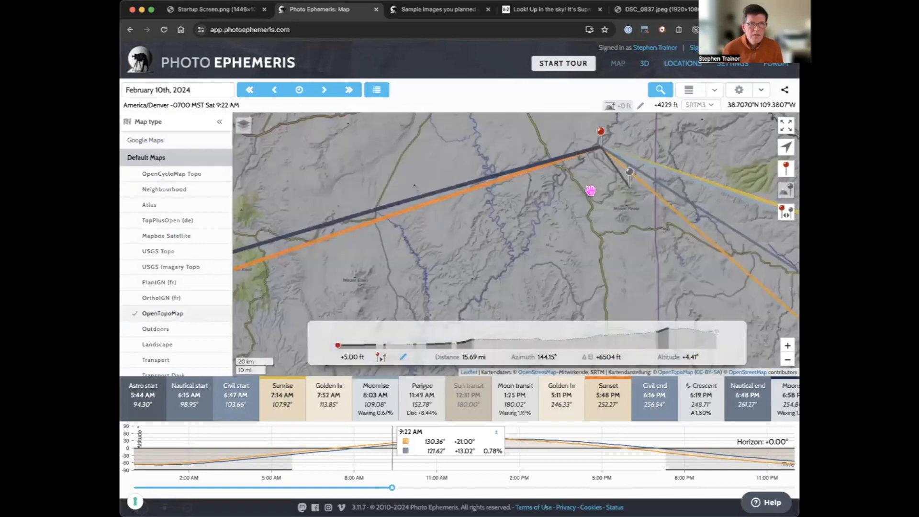
{"action": "scroll", "coordinate": [593, 179], "scroll_direction": "up", "scroll_amount": 5}
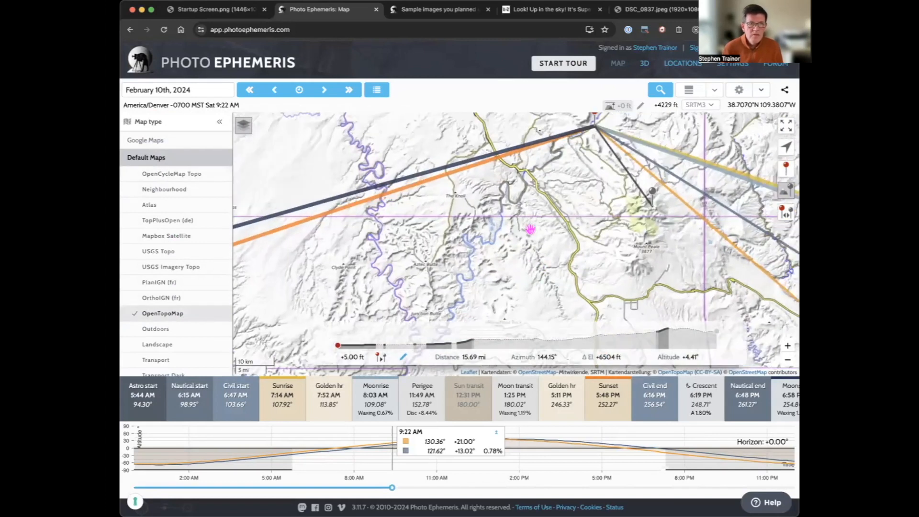
{"action": "mouse_move", "coordinate": [551, 195]}
{"action": "left_mouse_down"}
{"action": "mouse_move", "coordinate": [531, 231]}
{"action": "mouse_move", "coordinate": [555, 204]}
{"action": "left_mouse_up"}
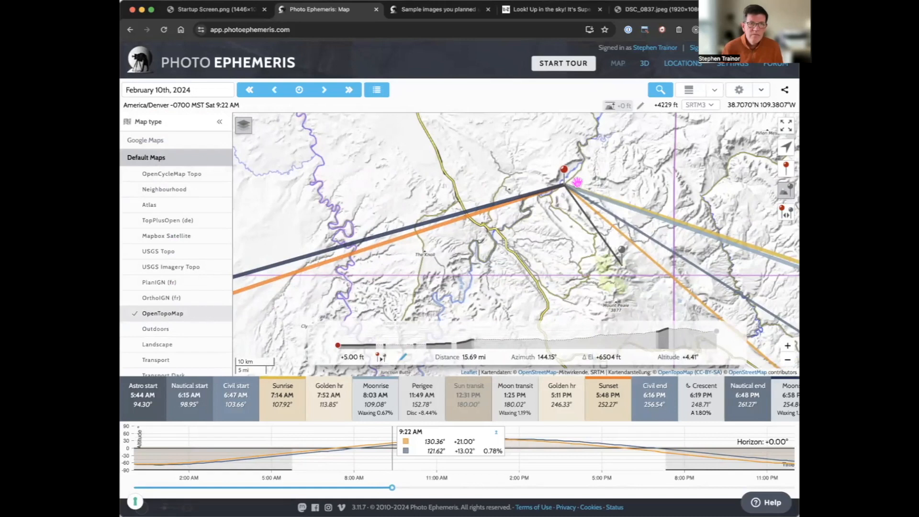
{"action": "scroll", "coordinate": [572, 183], "scroll_direction": "up", "scroll_amount": 5}
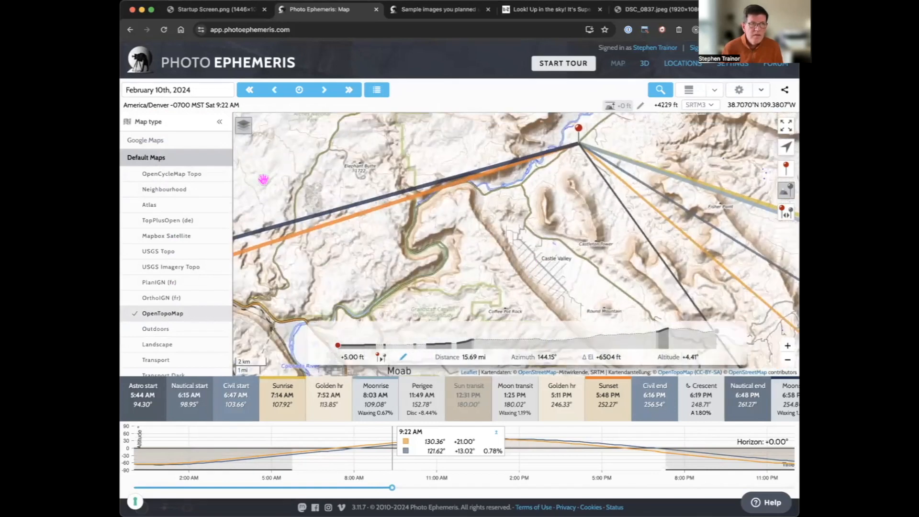
{"action": "left_click_drag", "start_coordinate": [264, 180], "coordinate": [252, 193]}
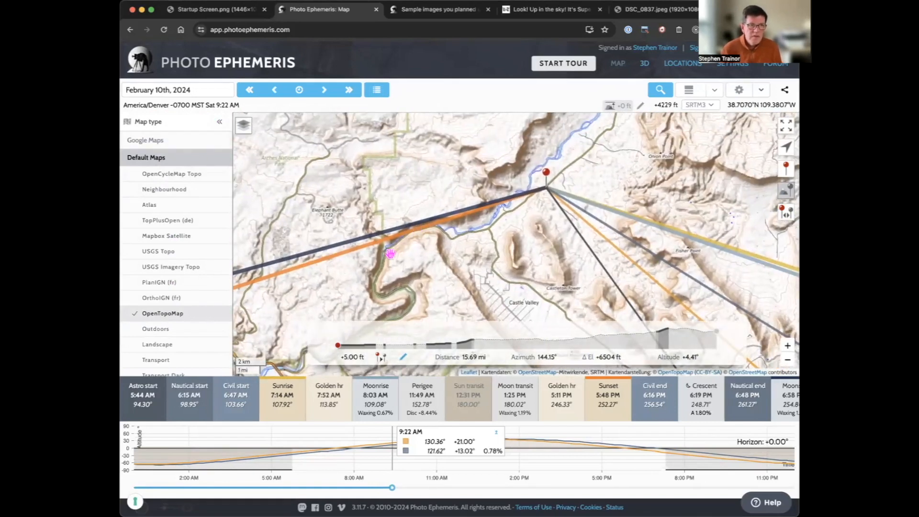
Close the base map choices, frame the pin and sightlines, then reopen the map types
{"action": "left_click", "coordinate": [243, 125]}
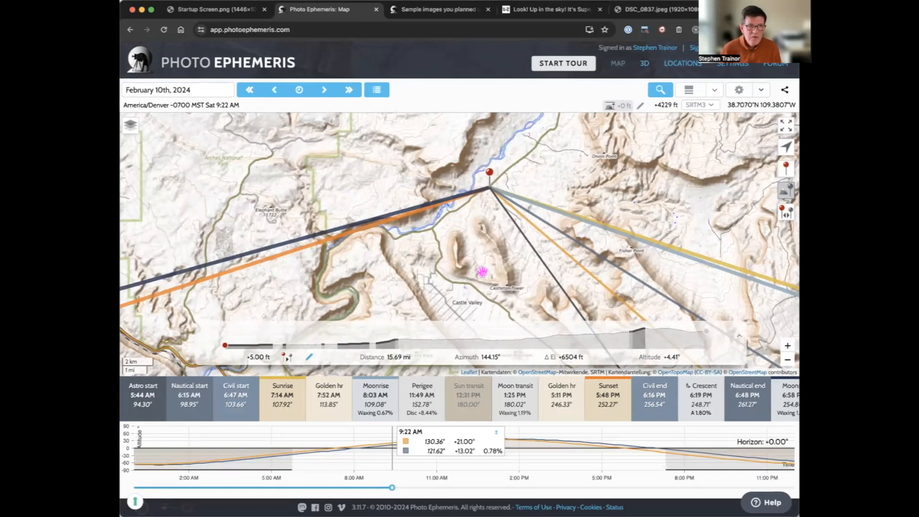
{"action": "left_click_drag", "start_coordinate": [513, 254], "coordinate": [459, 231]}
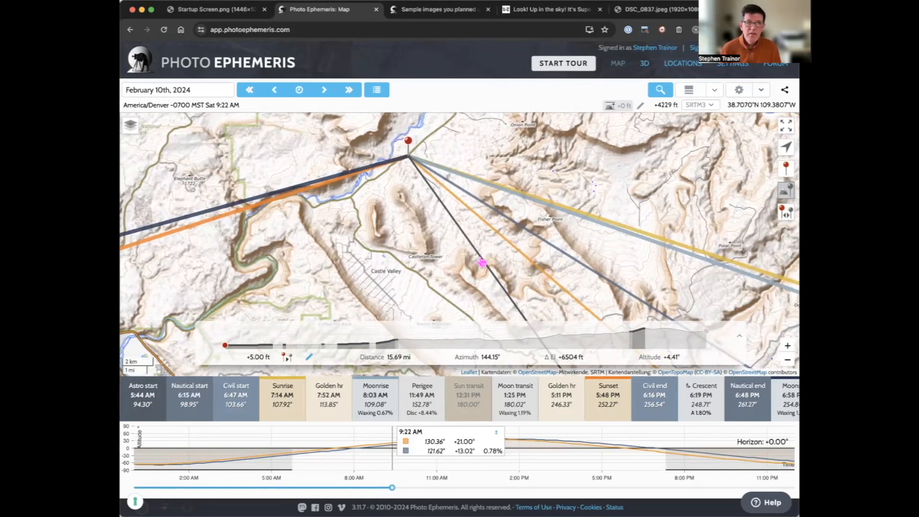
{"action": "scroll", "coordinate": [482, 261], "scroll_direction": "down", "scroll_amount": 3}
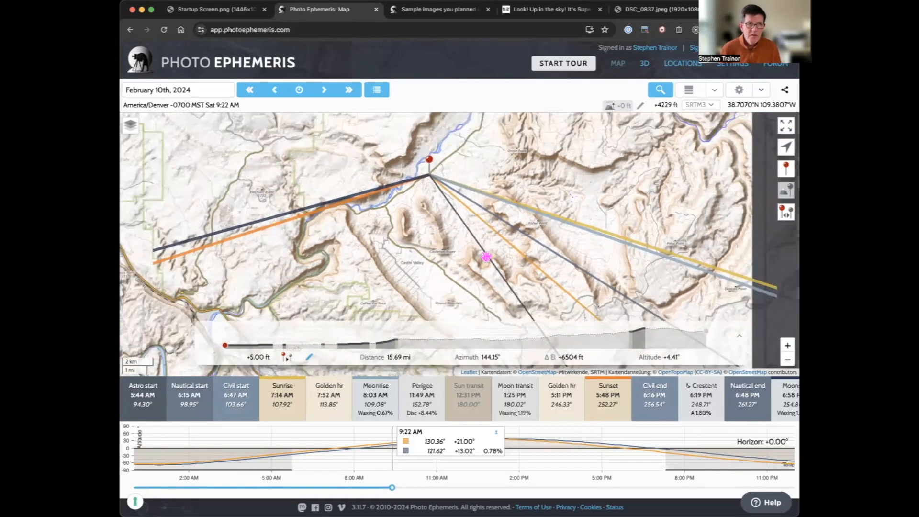
{"action": "scroll", "coordinate": [486, 257], "scroll_direction": "down", "scroll_amount": 3}
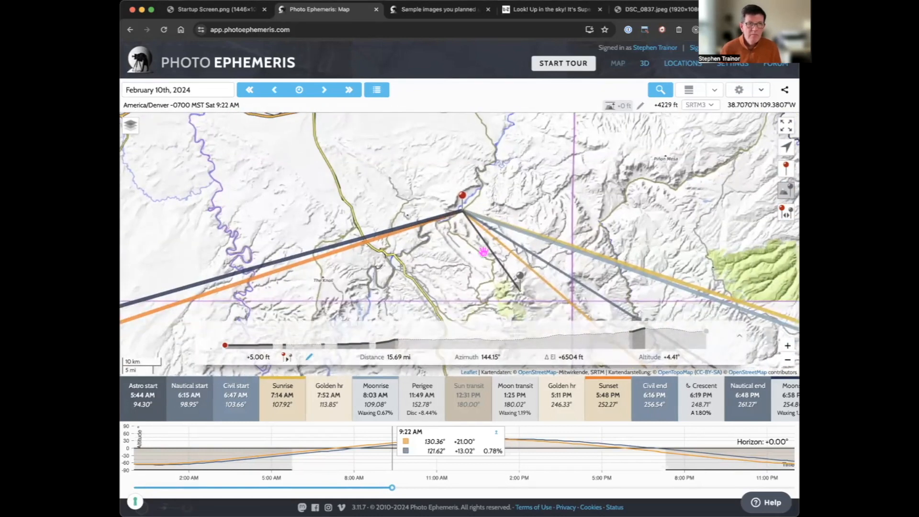
{"action": "left_click", "coordinate": [136, 130]}
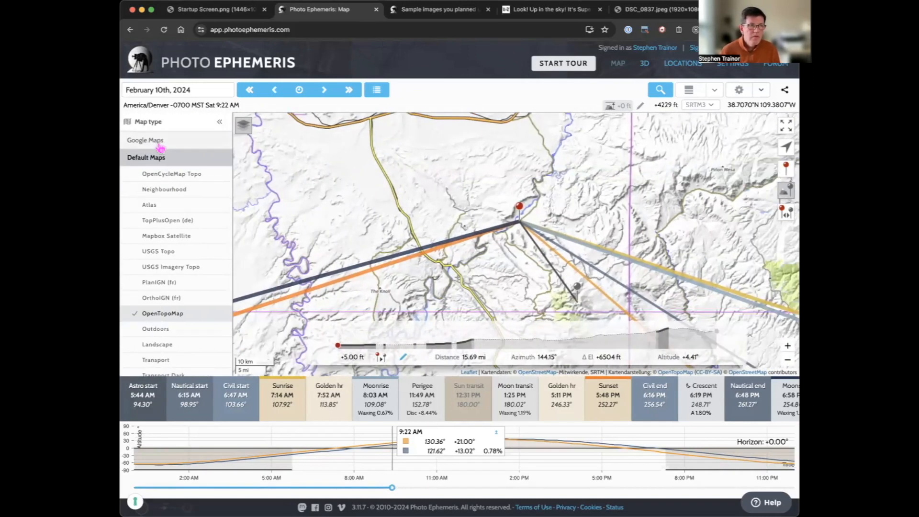
Switch the base map to Google Terrain and zoom in around the pin
{"action": "left_click", "coordinate": [146, 139]}
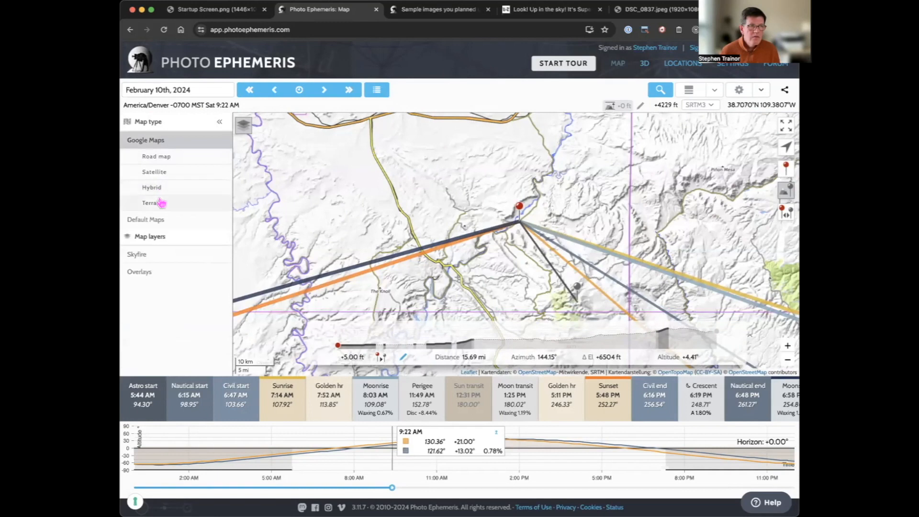
{"action": "left_click", "coordinate": [158, 203]}
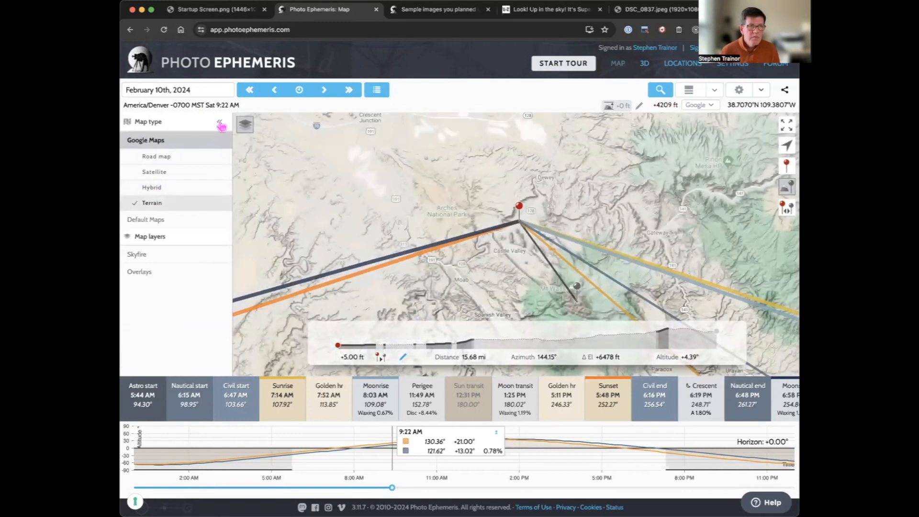
{"action": "left_click", "coordinate": [448, 212]}
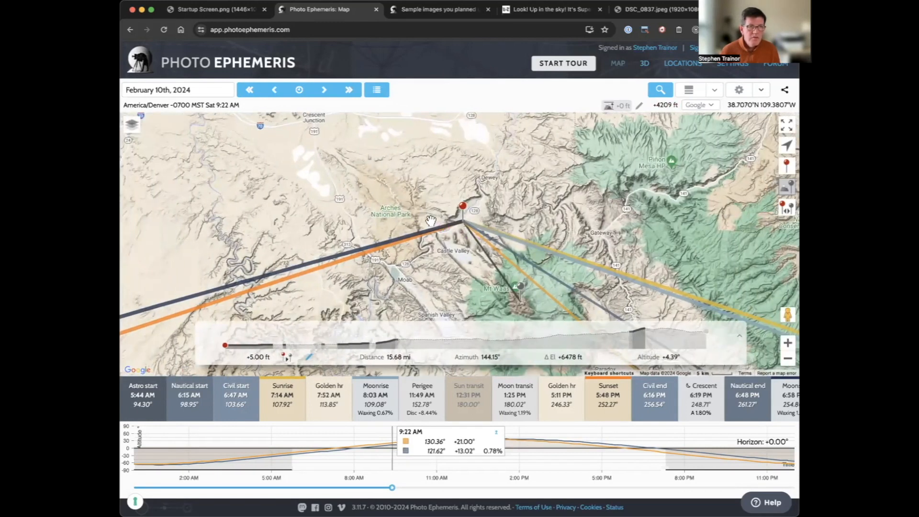
{"action": "scroll", "coordinate": [462, 210], "scroll_direction": "up", "scroll_amount": 4}
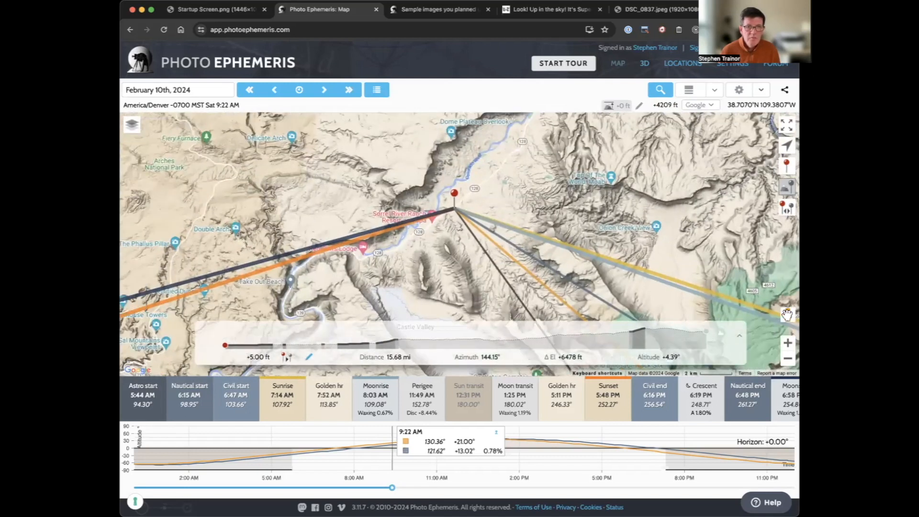
{"action": "left_click_drag", "start_coordinate": [461, 204], "coordinate": [503, 212]}
{"action": "scroll", "coordinate": [504, 211], "scroll_direction": "up", "scroll_amount": 3}
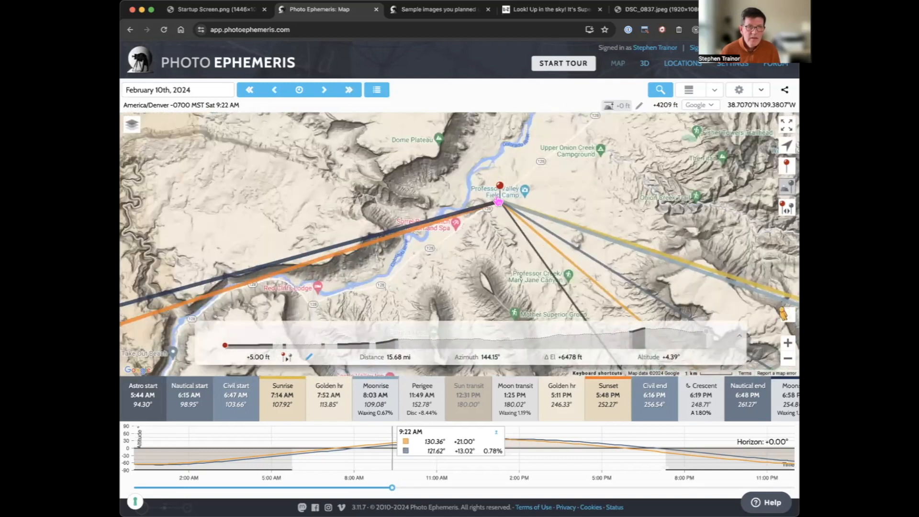
Open Street View near the pin, look down the dirt road toward the red mesas, and compare with DSC_0837.jpeg
{"action": "left_click_drag", "start_coordinate": [784, 314], "coordinate": [503, 190]}
{"action": "left_click_drag", "start_coordinate": [564, 248], "coordinate": [395, 257]}
{"action": "left_click_drag", "start_coordinate": [670, 254], "coordinate": [407, 251]}
{"action": "left_click_drag", "start_coordinate": [641, 253], "coordinate": [499, 246]}
{"action": "left_click_drag", "start_coordinate": [608, 234], "coordinate": [484, 263]}
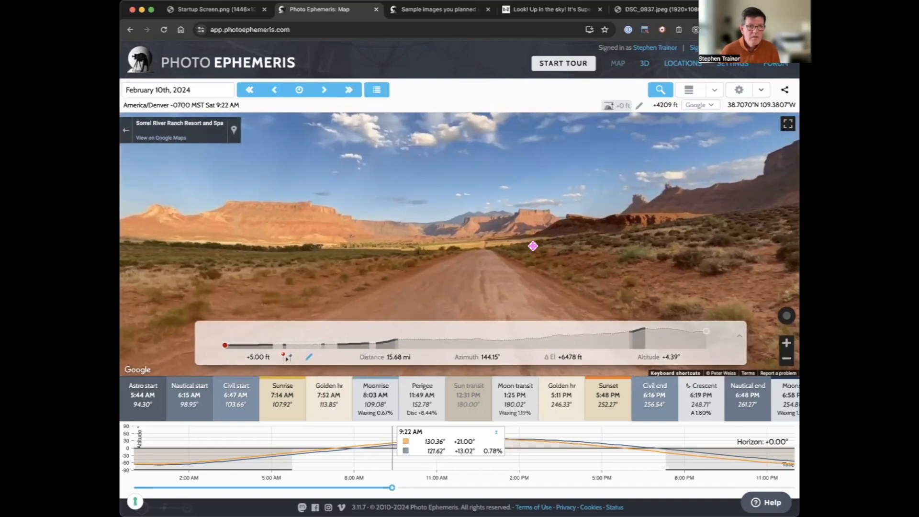
{"action": "left_click", "coordinate": [514, 255]}
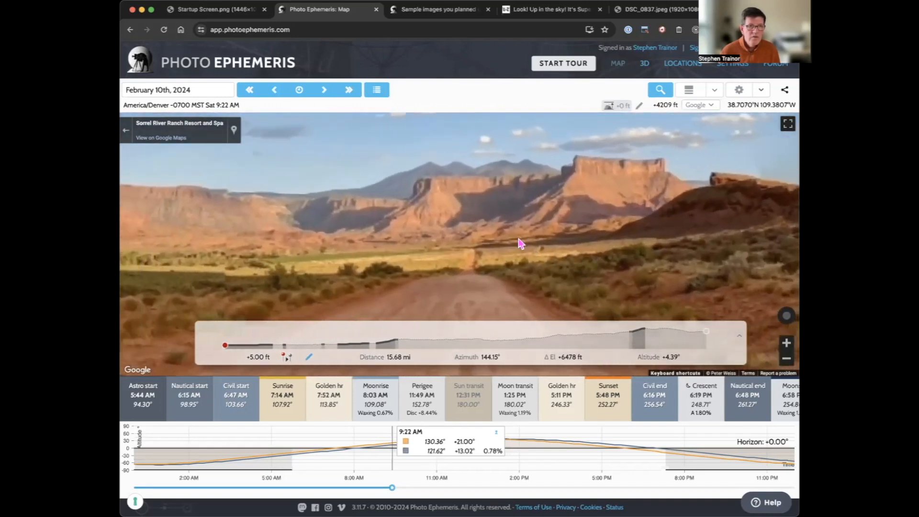
{"action": "left_click", "coordinate": [646, 11]}
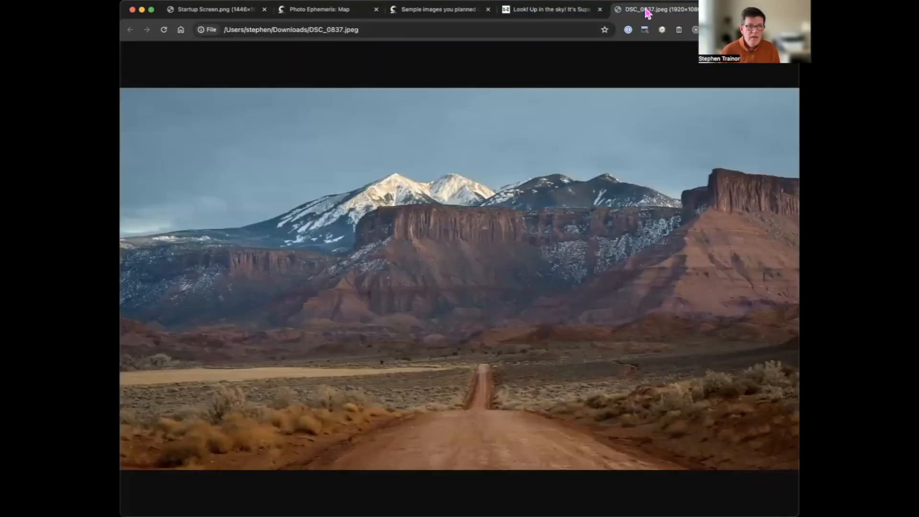
{"action": "left_click", "coordinate": [332, 13]}
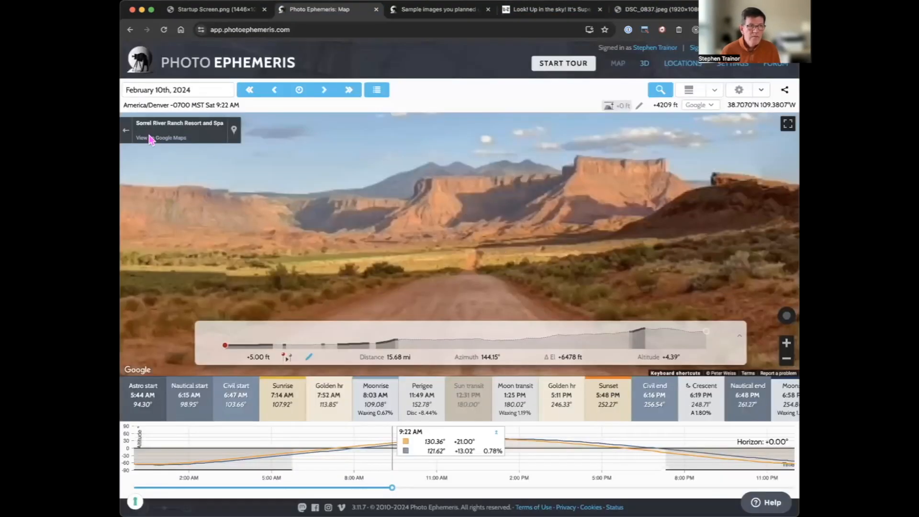
Leave Street View and pan and zoom out on Google Terrain until Moab, Castle Valley and Mt Waas show
{"action": "left_click", "coordinate": [126, 132]}
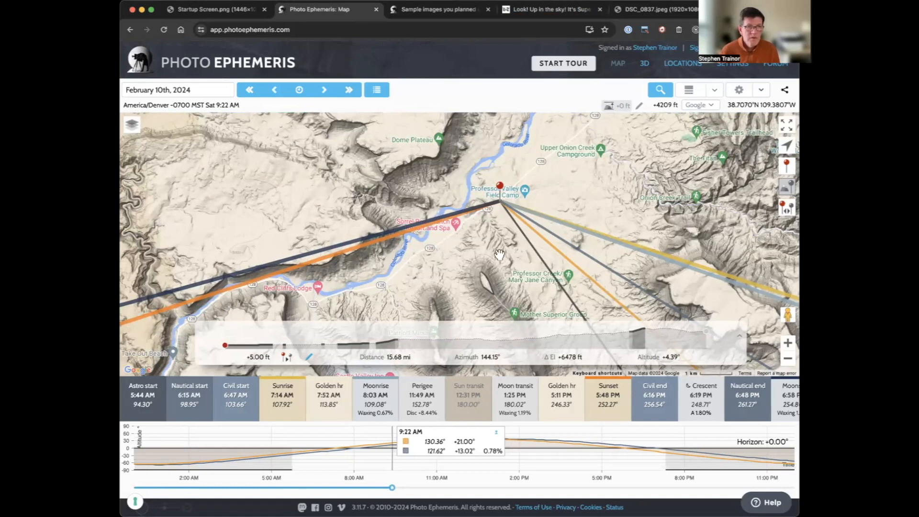
{"action": "left_click_drag", "start_coordinate": [462, 245], "coordinate": [385, 229]}
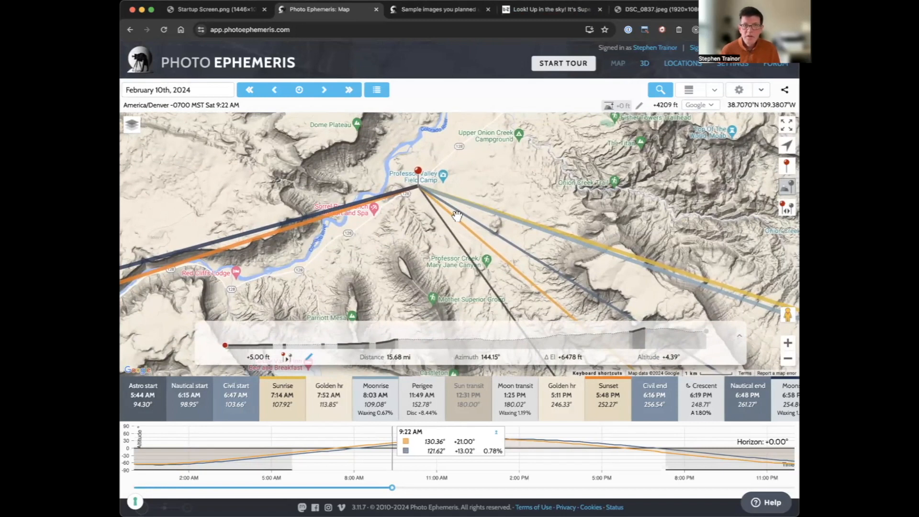
{"action": "left_click_drag", "start_coordinate": [563, 272], "coordinate": [541, 252]}
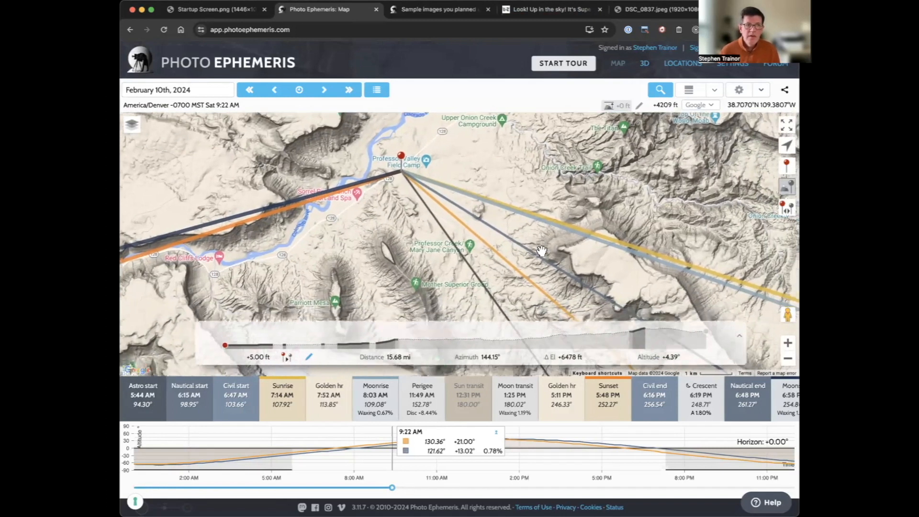
{"action": "scroll", "coordinate": [553, 262], "scroll_direction": "down", "scroll_amount": 2}
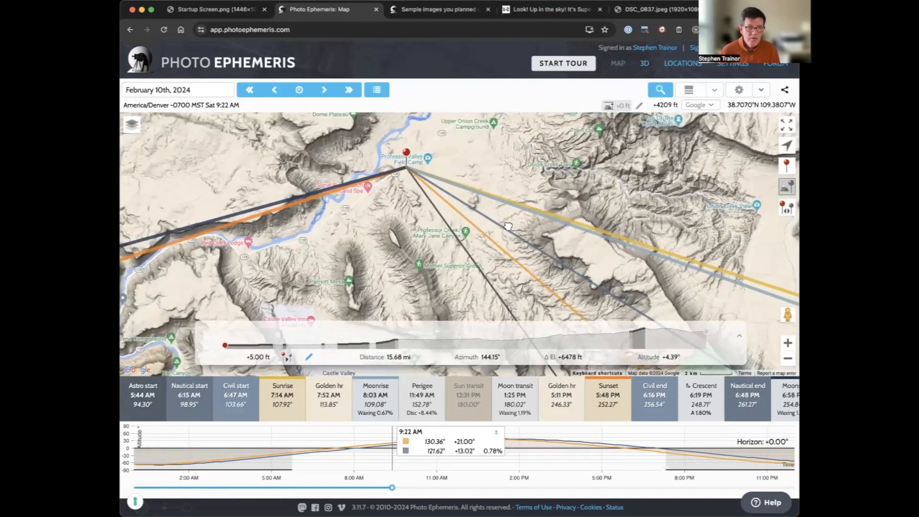
{"action": "left_click_drag", "start_coordinate": [507, 223], "coordinate": [491, 214]}
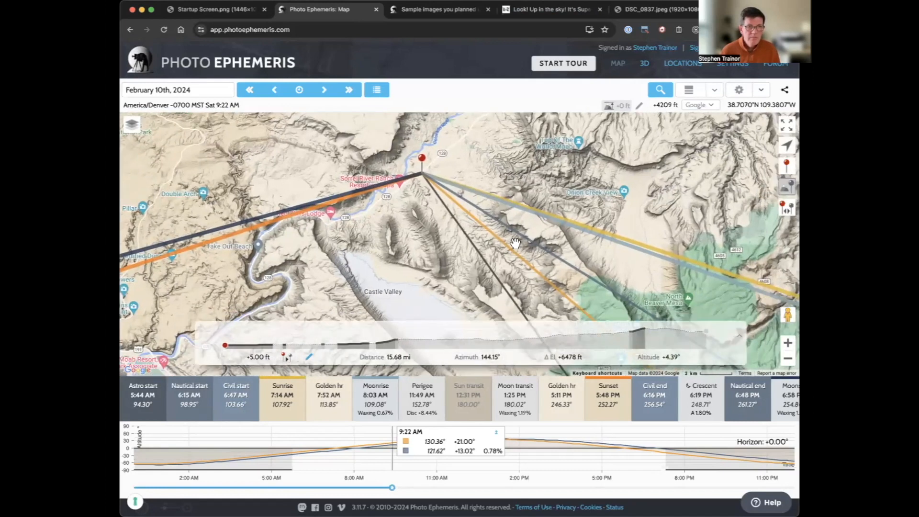
{"action": "left_click_drag", "start_coordinate": [533, 249], "coordinate": [516, 230]}
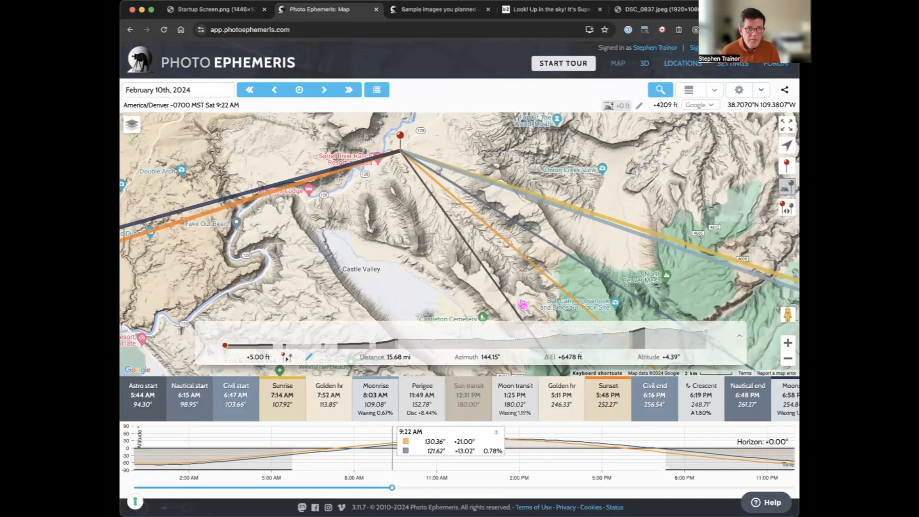
{"action": "scroll", "coordinate": [523, 304], "scroll_direction": "down", "scroll_amount": 1}
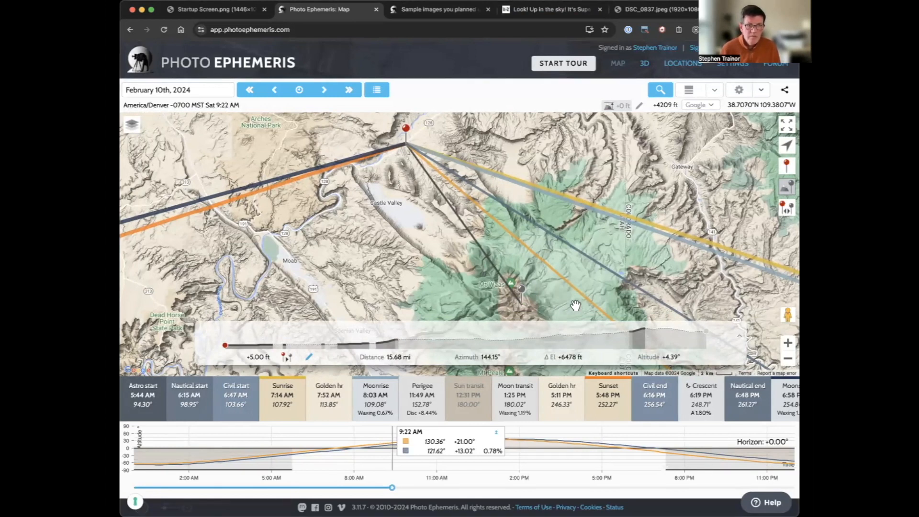
Expand the sightline elevation profile, then view the DSC_0837.jpeg photo tab
{"action": "left_click", "coordinate": [740, 340]}
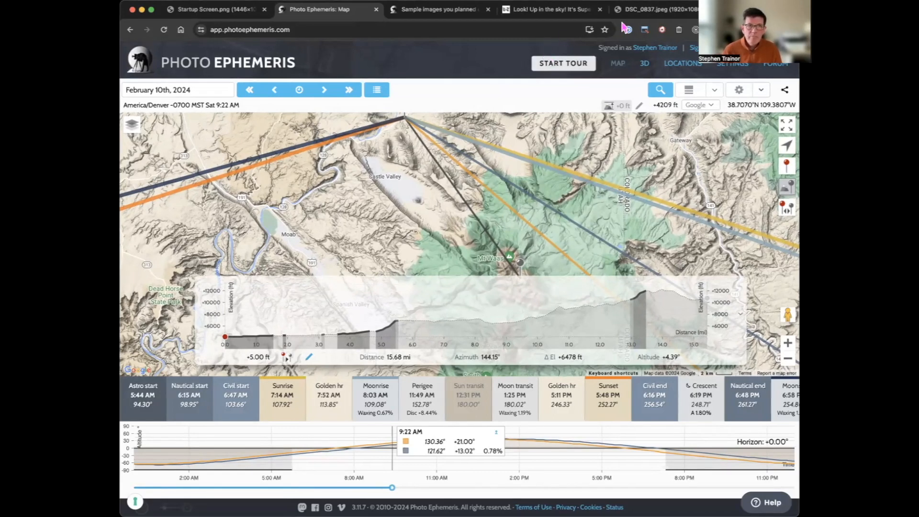
{"action": "left_click", "coordinate": [649, 15]}
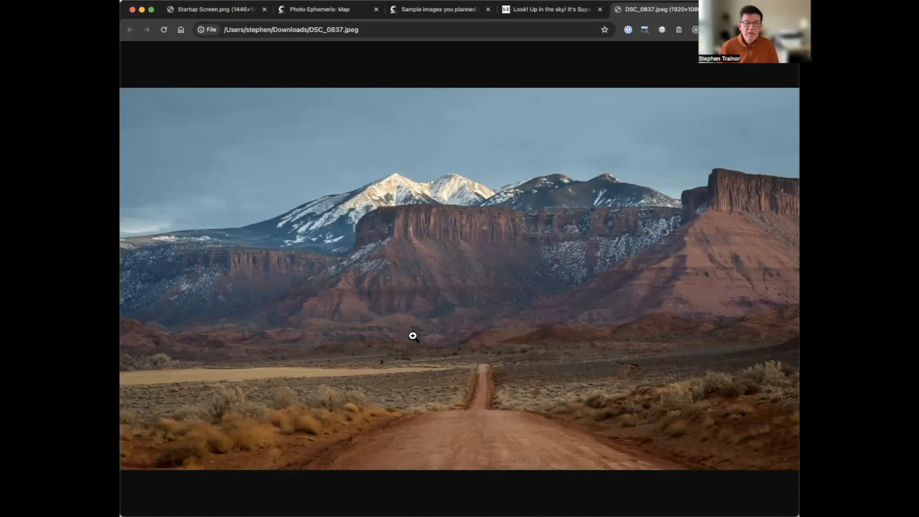
Back on the map, zoom and pan along the 15.68 mi sightline, rechecking the photo once
{"action": "left_click", "coordinate": [320, 13]}
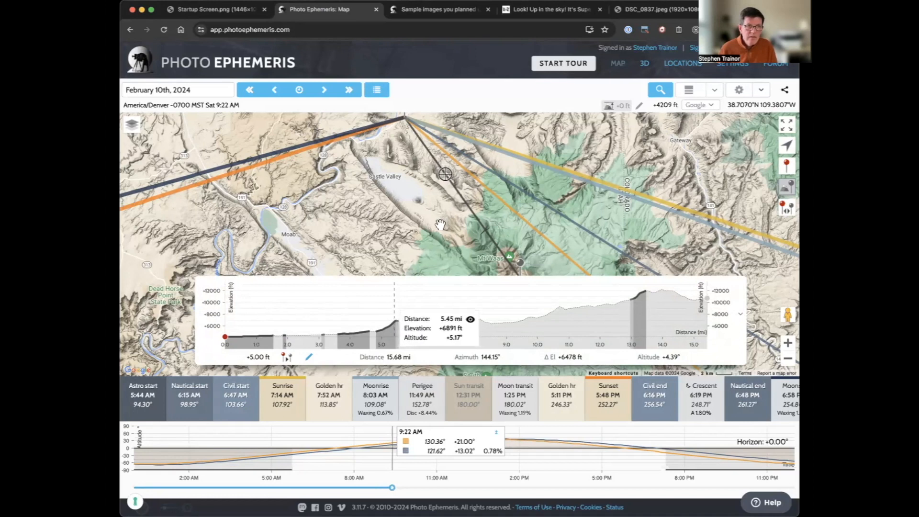
{"action": "scroll", "coordinate": [474, 223], "scroll_direction": "up", "scroll_amount": 2}
{"action": "scroll", "coordinate": [474, 222], "scroll_direction": "up", "scroll_amount": 2}
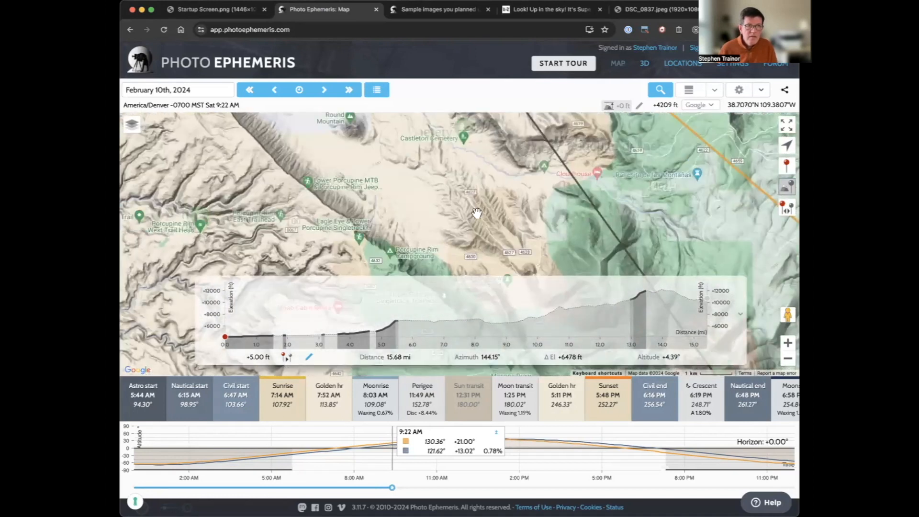
{"action": "left_click_drag", "start_coordinate": [475, 213], "coordinate": [450, 234]}
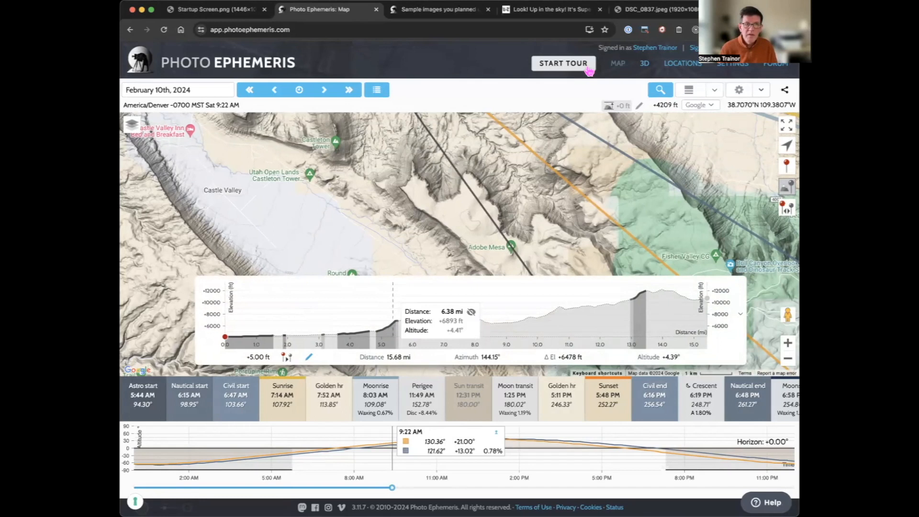
{"action": "left_click", "coordinate": [663, 10]}
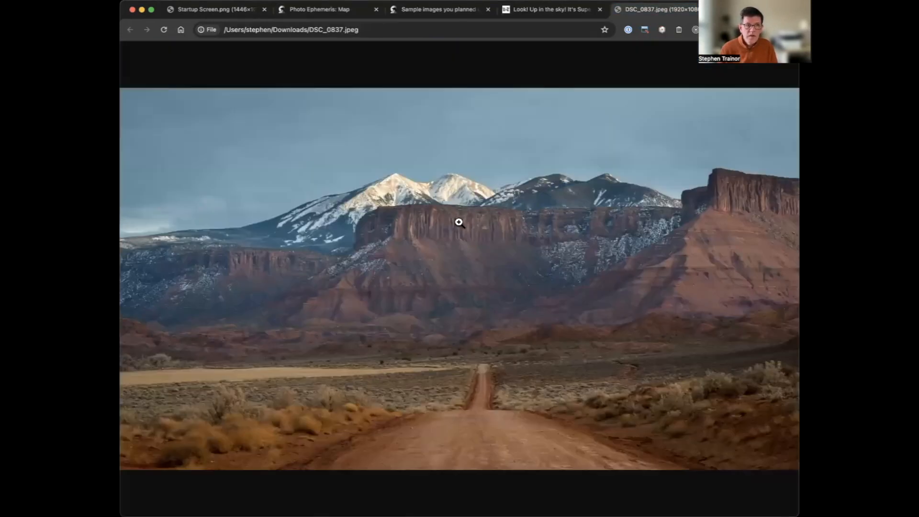
{"action": "left_click", "coordinate": [325, 11]}
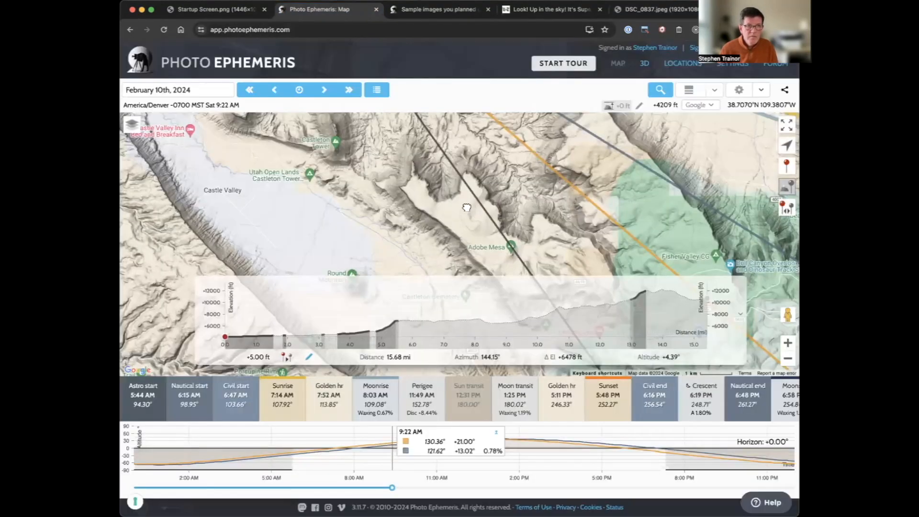
{"action": "scroll", "coordinate": [454, 215], "scroll_direction": "up", "scroll_amount": 4}
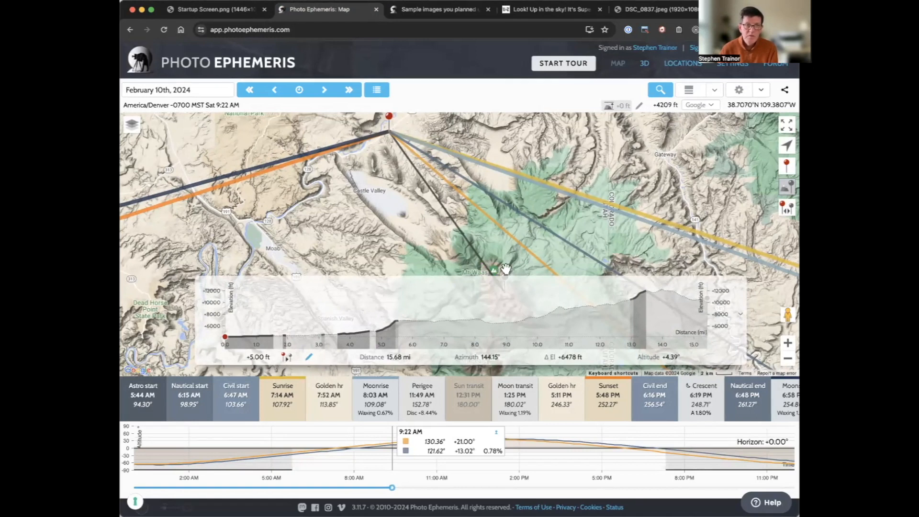
{"action": "left_click_drag", "start_coordinate": [564, 248], "coordinate": [536, 255]}
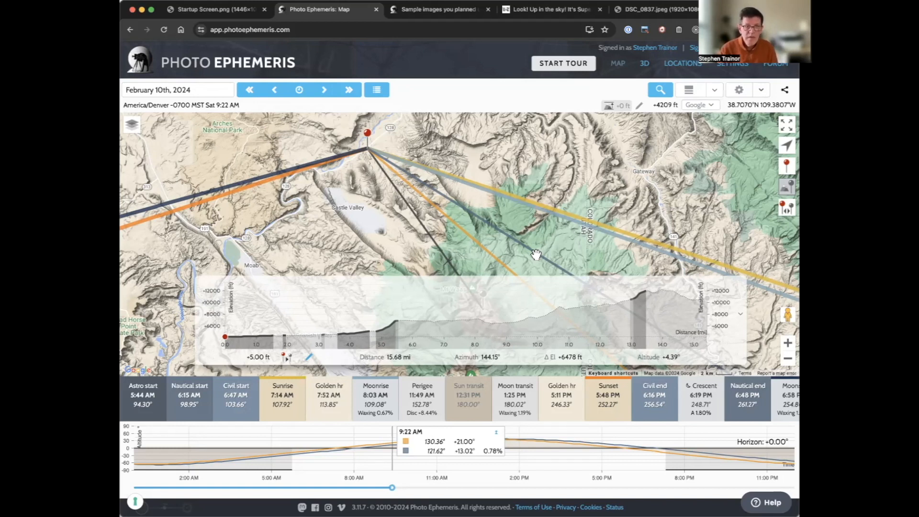
{"action": "left_click_drag", "start_coordinate": [527, 245], "coordinate": [521, 246]}
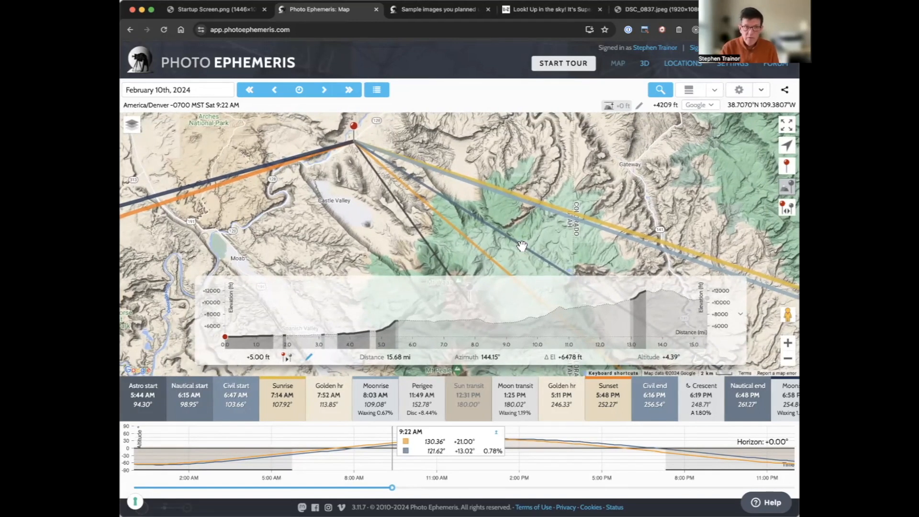
Turn on Milky Way galactic centre data and hide the sun lines and events
{"action": "left_click", "coordinate": [761, 91]}
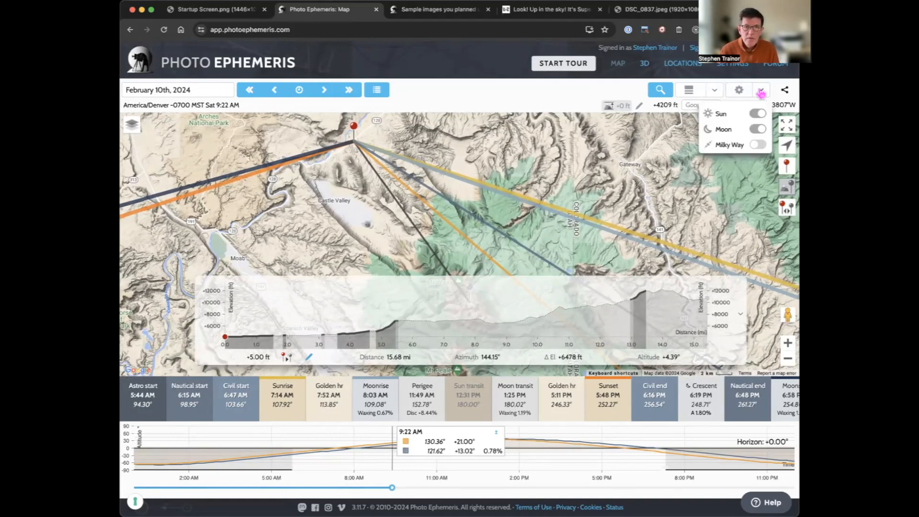
{"action": "left_click", "coordinate": [759, 145]}
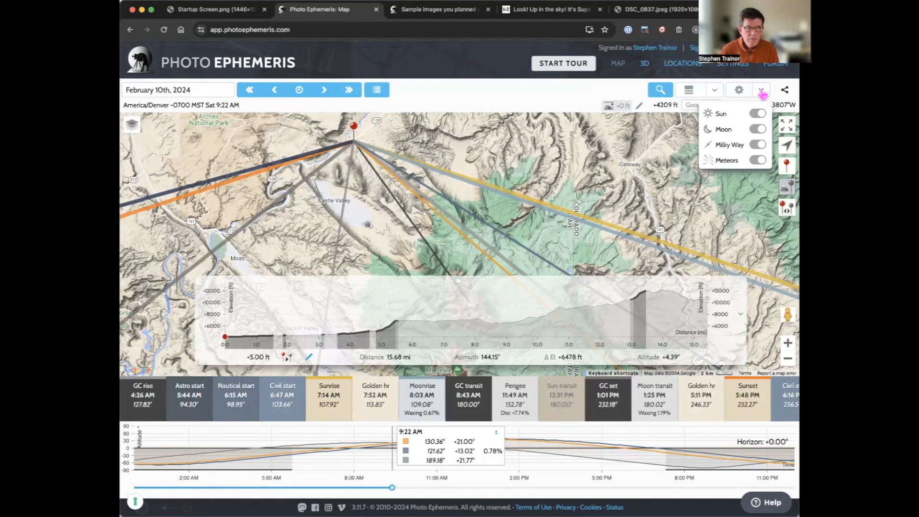
{"action": "left_click", "coordinate": [762, 93]}
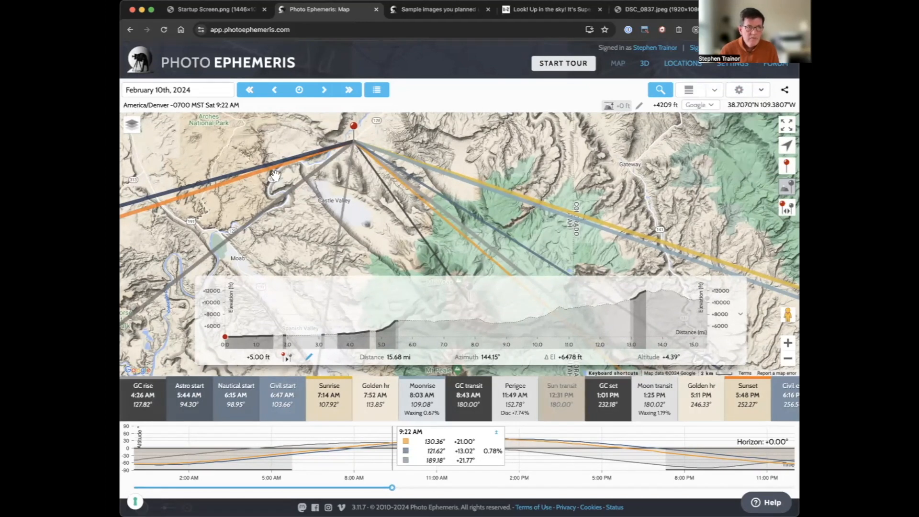
{"action": "left_click", "coordinate": [761, 90]}
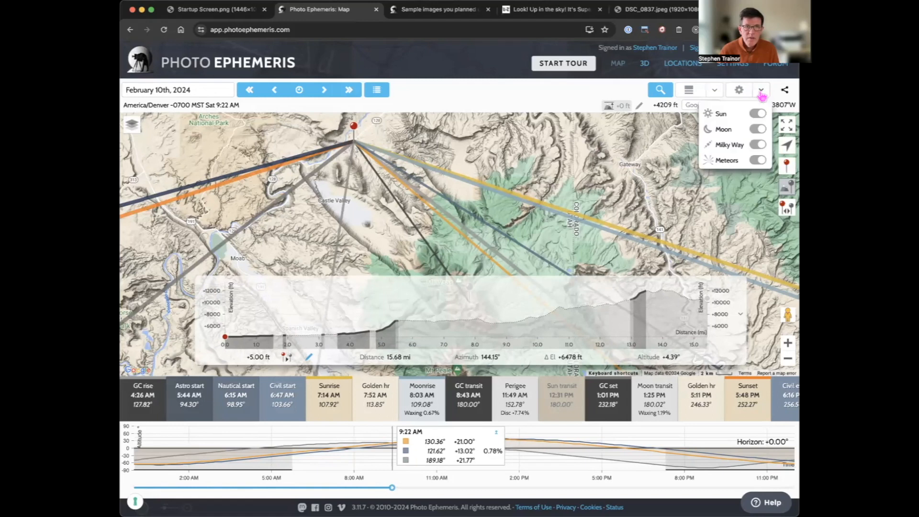
{"action": "left_click", "coordinate": [757, 115]}
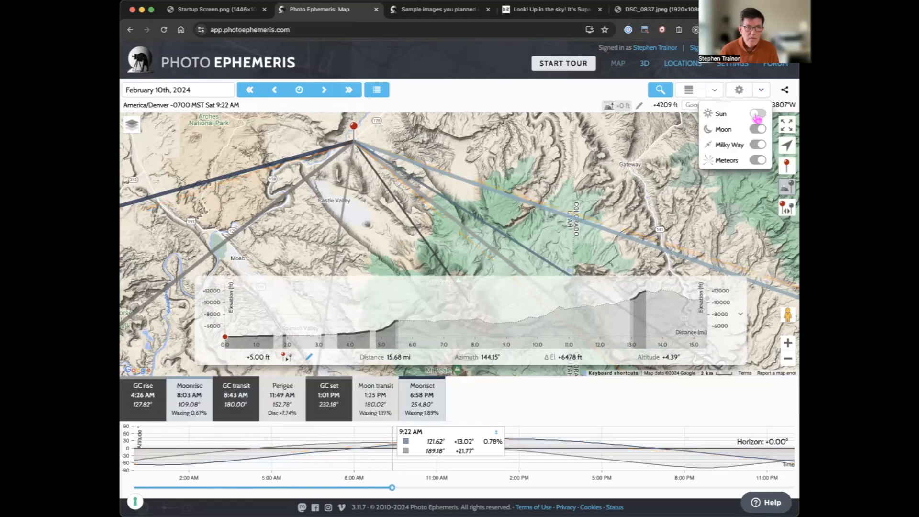
{"action": "left_click", "coordinate": [761, 90]}
Shift the map so the pin sits right of centre and set the time to 8:36 AM
{"action": "left_click_drag", "start_coordinate": [551, 200], "coordinate": [594, 190]}
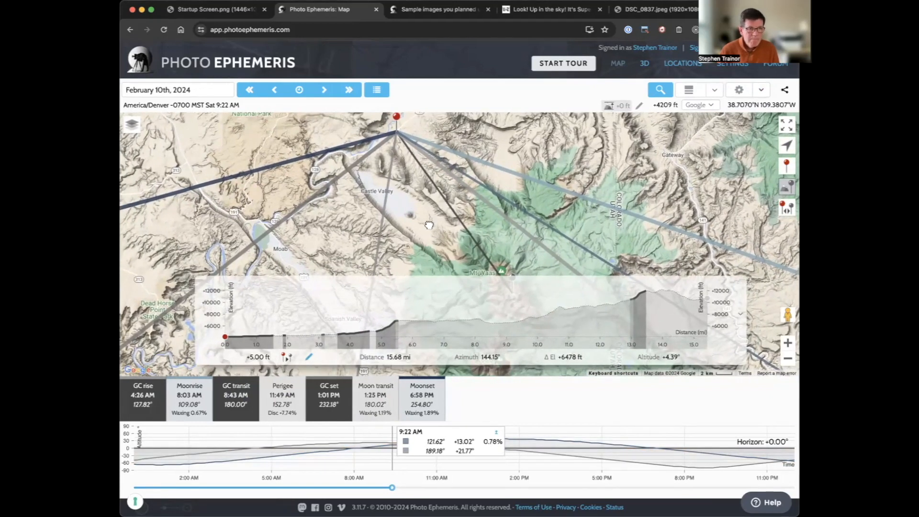
{"action": "left_click_drag", "start_coordinate": [429, 225], "coordinate": [435, 229]}
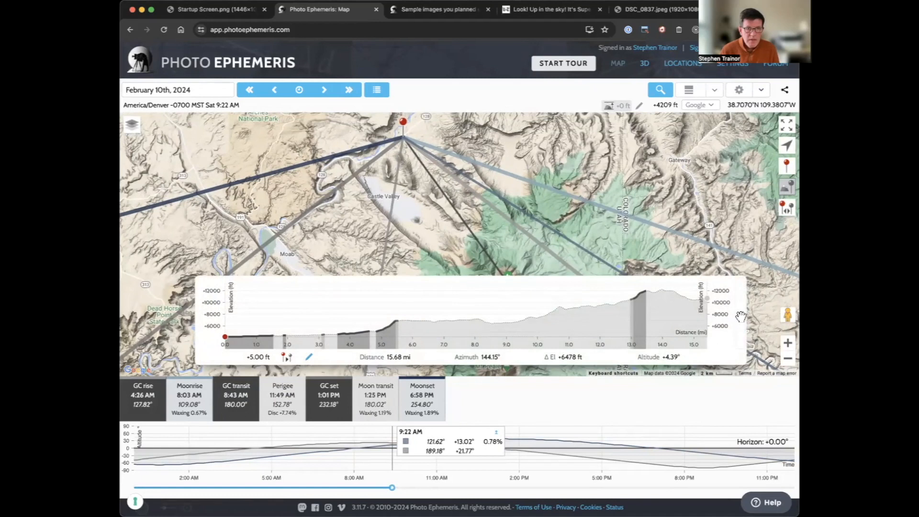
{"action": "left_click_drag", "start_coordinate": [641, 267], "coordinate": [701, 284]}
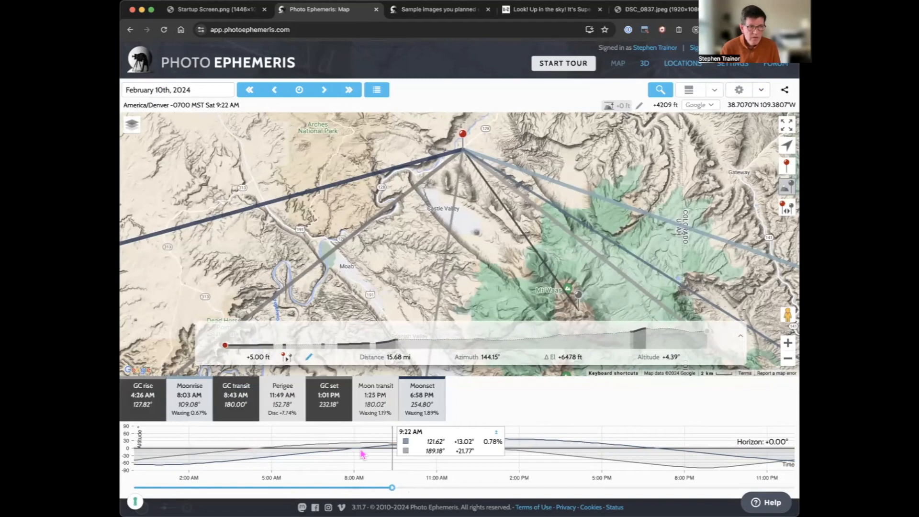
{"action": "left_click_drag", "start_coordinate": [392, 484], "coordinate": [363, 487]}
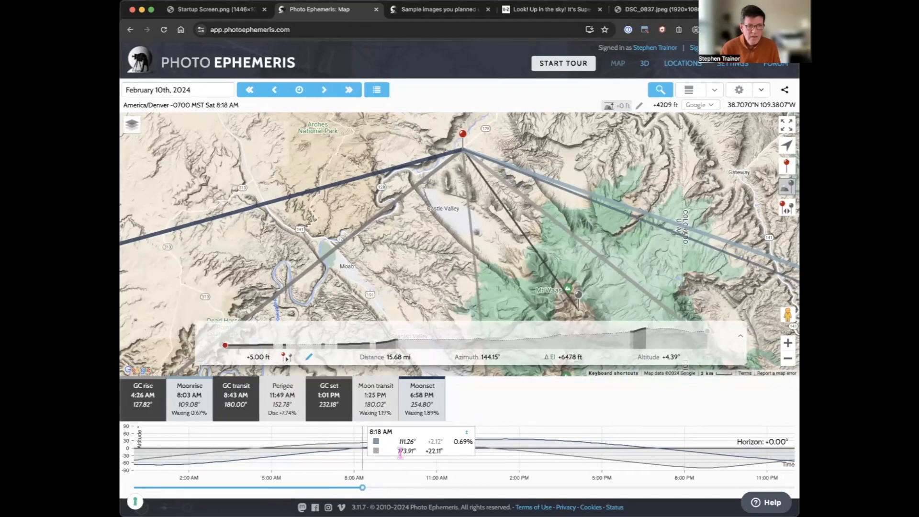
{"action": "left_click_drag", "start_coordinate": [364, 489], "coordinate": [371, 487]}
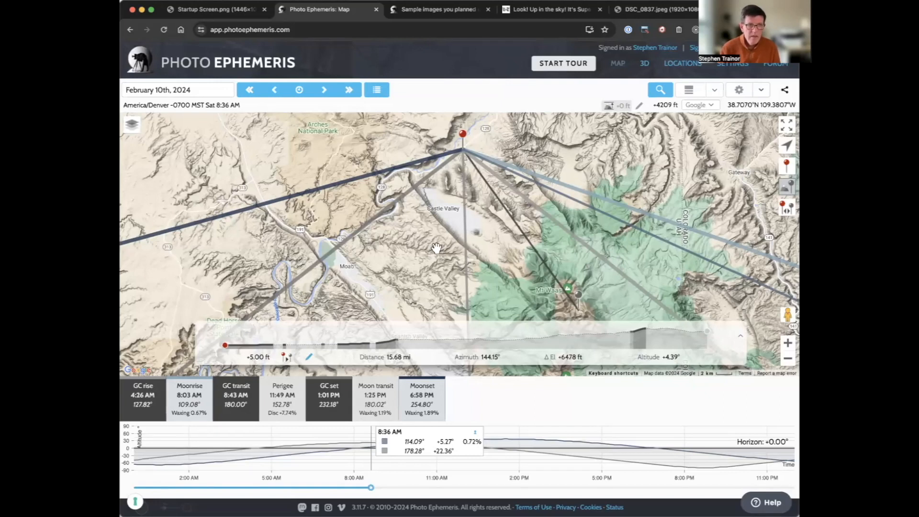
Pick June 1st, 2024 from the calendar by advancing three months
{"action": "left_click", "coordinate": [206, 89]}
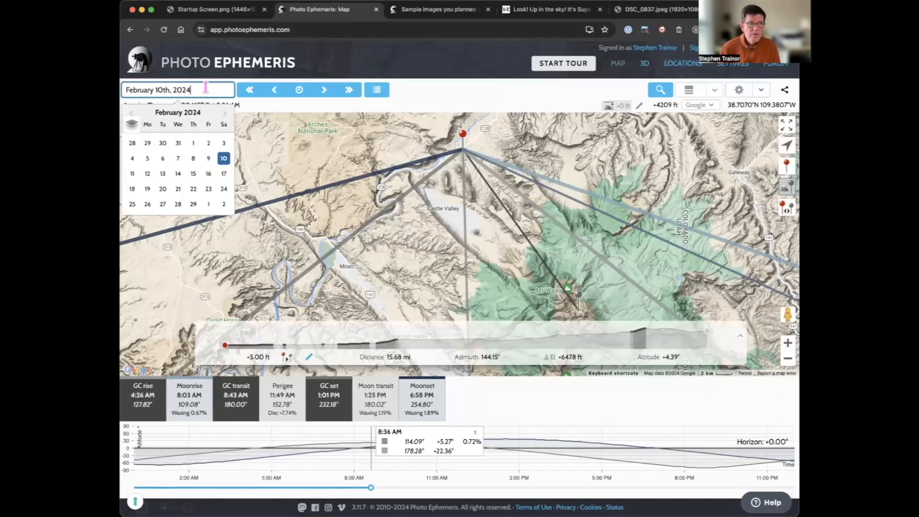
{"action": "left_click", "coordinate": [226, 115]}
{"action": "left_click", "coordinate": [226, 115]}
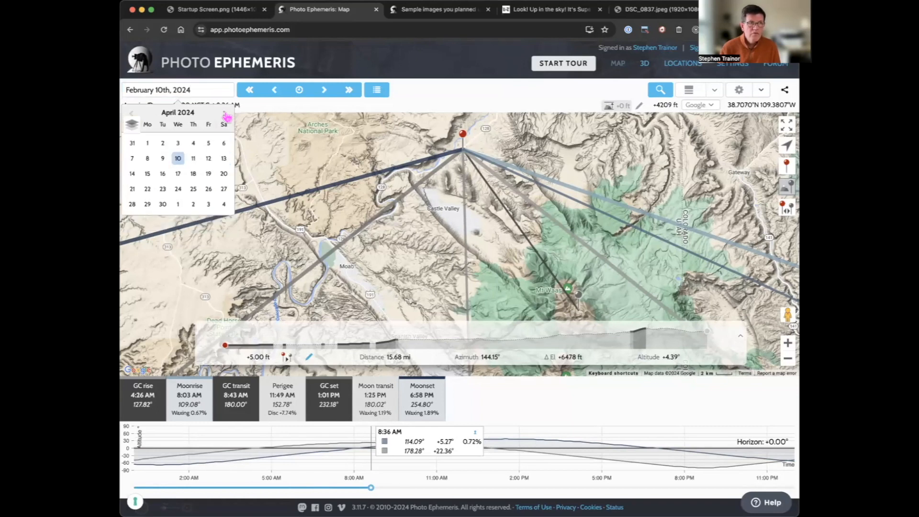
{"action": "left_click", "coordinate": [225, 115]}
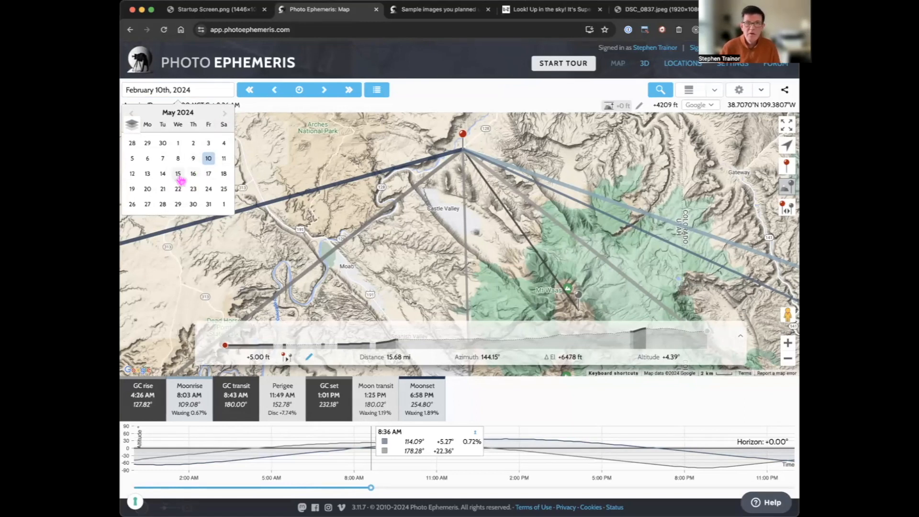
{"action": "left_click", "coordinate": [224, 203]}
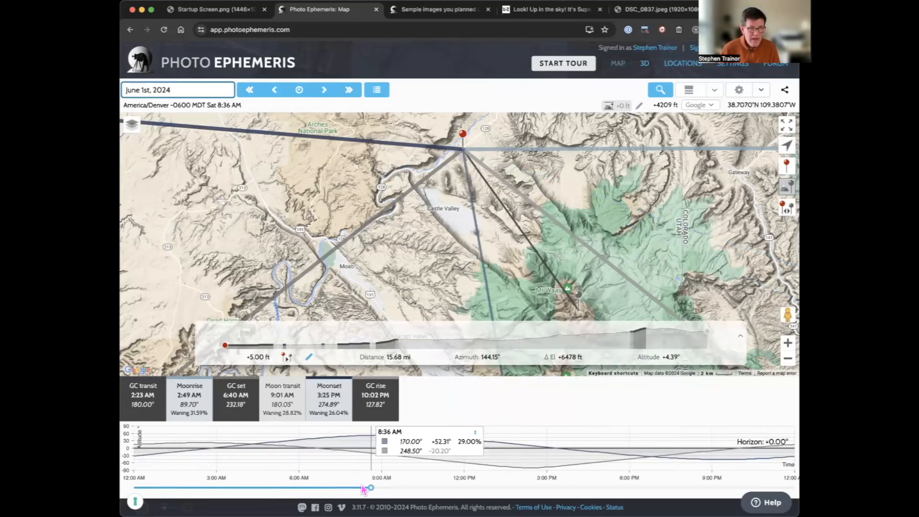
Move the time back to 12:50 AM and nudge the map slightly left
{"action": "left_click_drag", "start_coordinate": [370, 487], "coordinate": [157, 468]}
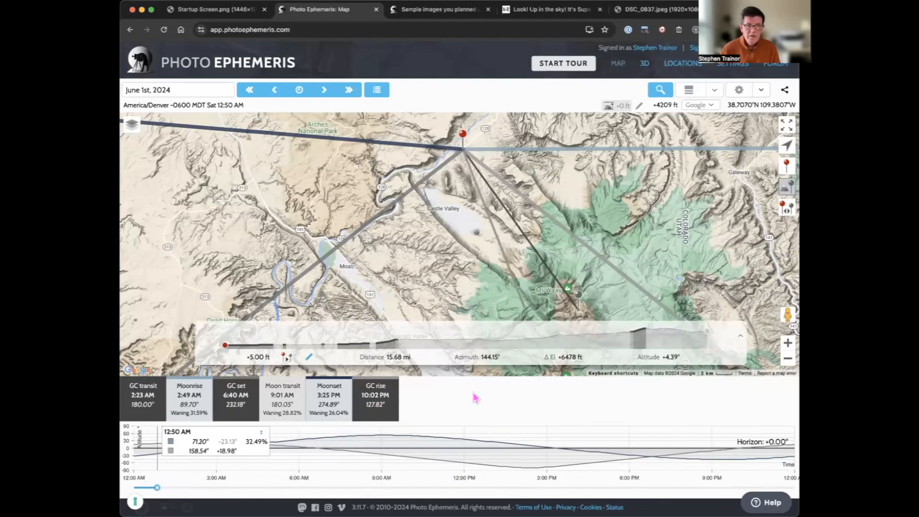
{"action": "left_click_drag", "start_coordinate": [538, 277], "coordinate": [527, 278]}
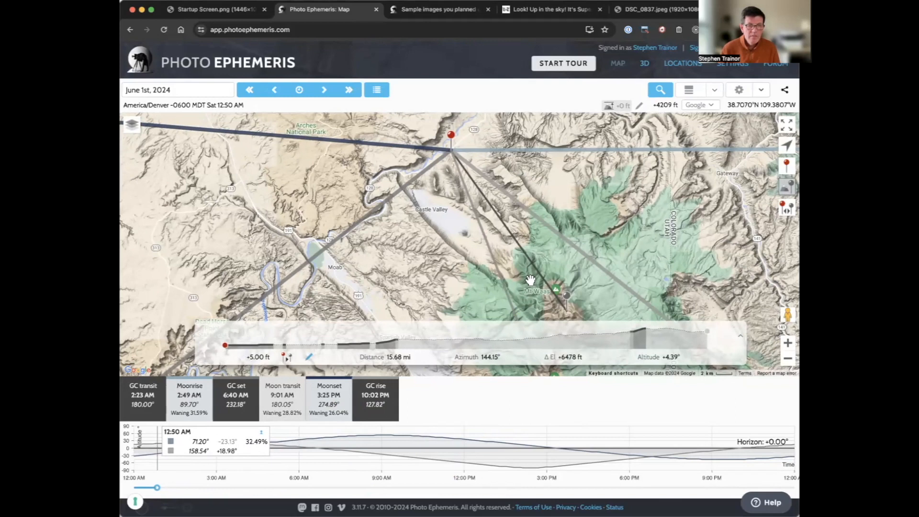
{"action": "left_click_drag", "start_coordinate": [552, 233], "coordinate": [548, 238]}
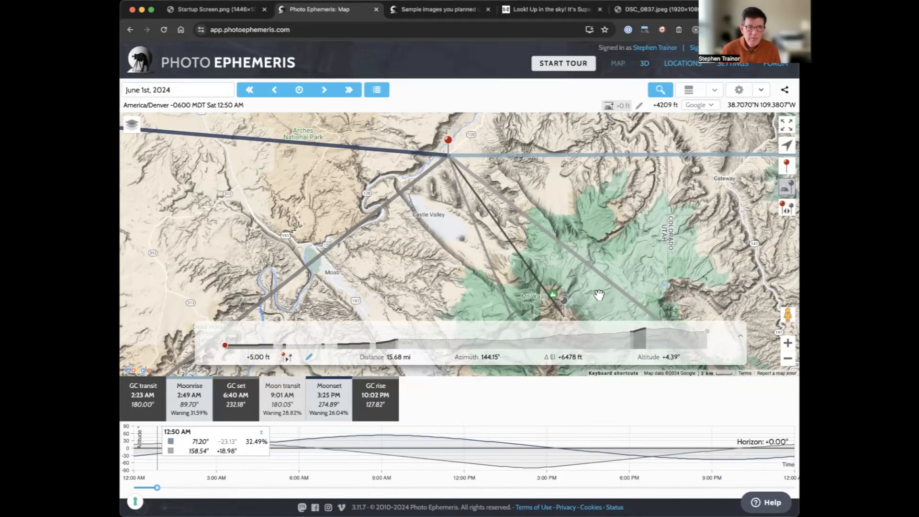
Place the grey target pin on the Mt Waas summit for a 13.81 mi, 143.80° sightline
{"action": "mouse_move", "coordinate": [645, 339]}
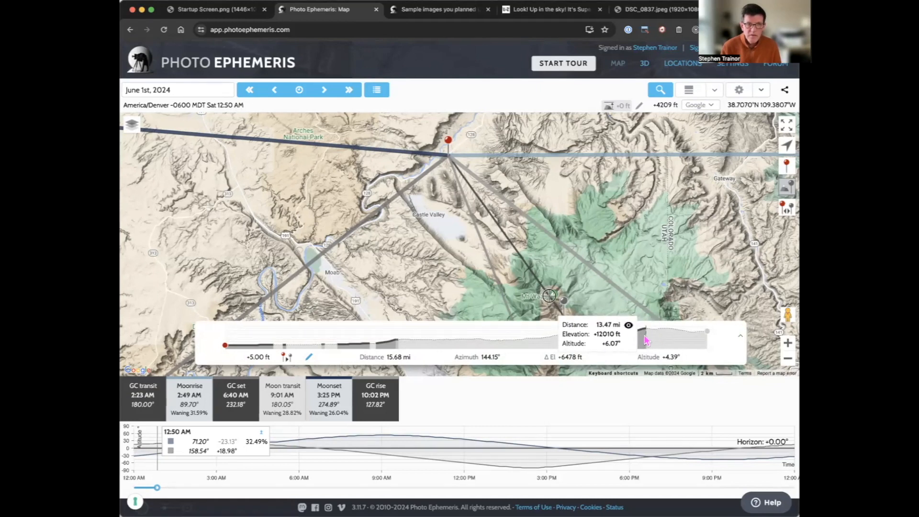
{"action": "left_click_drag", "start_coordinate": [557, 293], "coordinate": [550, 282]}
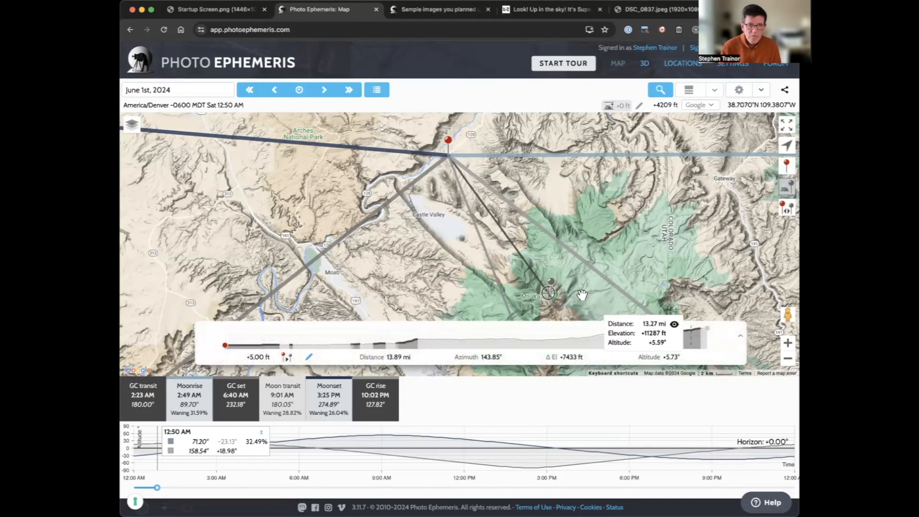
{"action": "left_click_drag", "start_coordinate": [549, 283], "coordinate": [549, 282]}
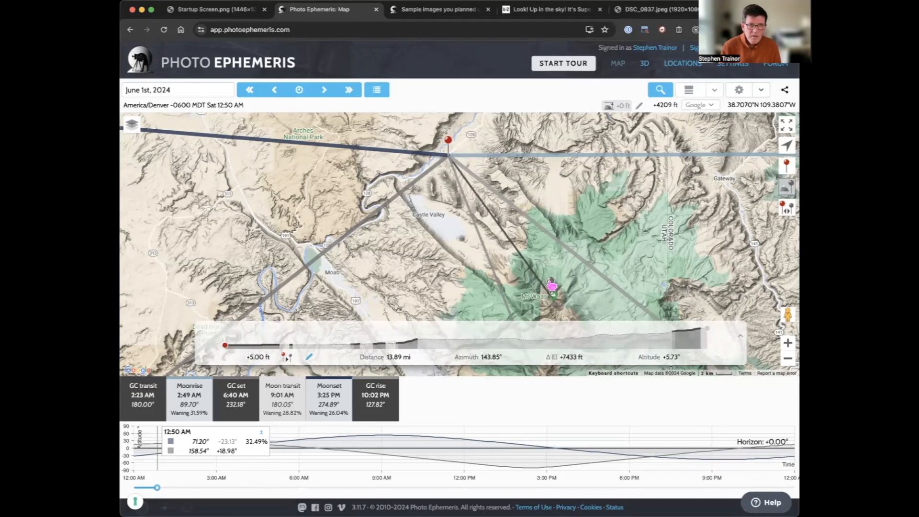
{"action": "mouse_move", "coordinate": [701, 343]}
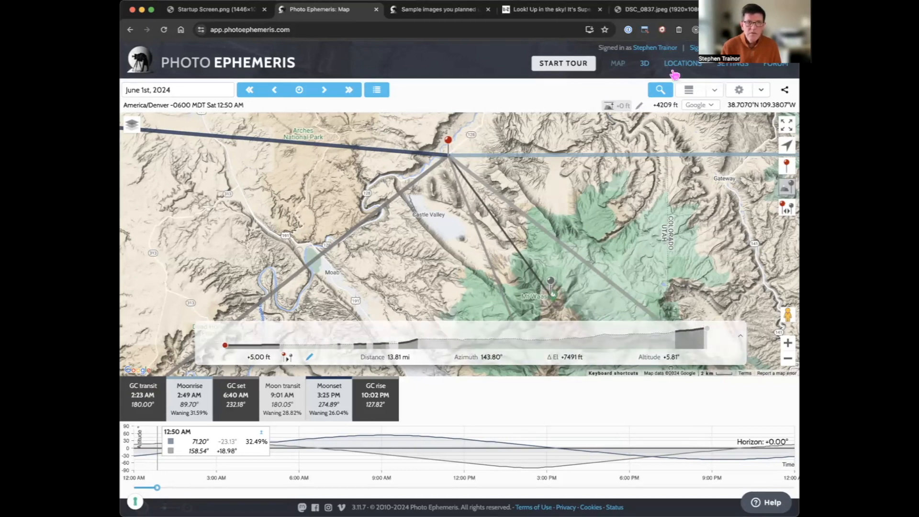
Switch to the 3D terrain view without visual search, rotated with West facing front
{"action": "left_click", "coordinate": [644, 64]}
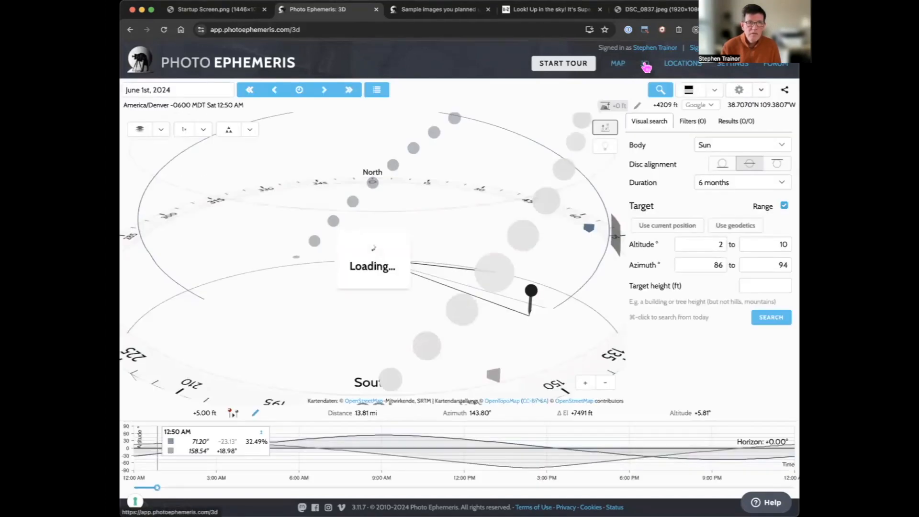
{"action": "left_click", "coordinate": [606, 129]}
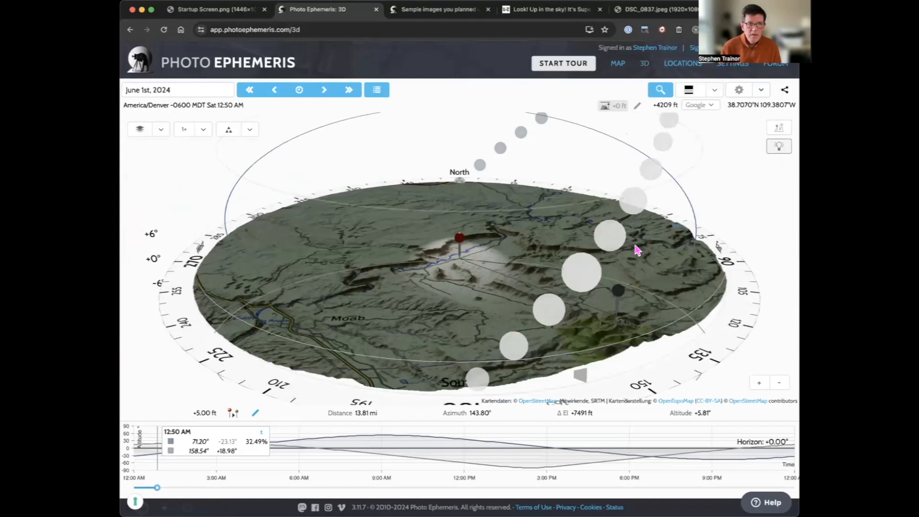
{"action": "left_click_drag", "start_coordinate": [517, 259], "coordinate": [591, 257]}
{"action": "mouse_move", "coordinate": [487, 257]}
{"action": "left_mouse_down"}
{"action": "mouse_move", "coordinate": [529, 257]}
{"action": "mouse_move", "coordinate": [493, 264]}
{"action": "left_mouse_up"}
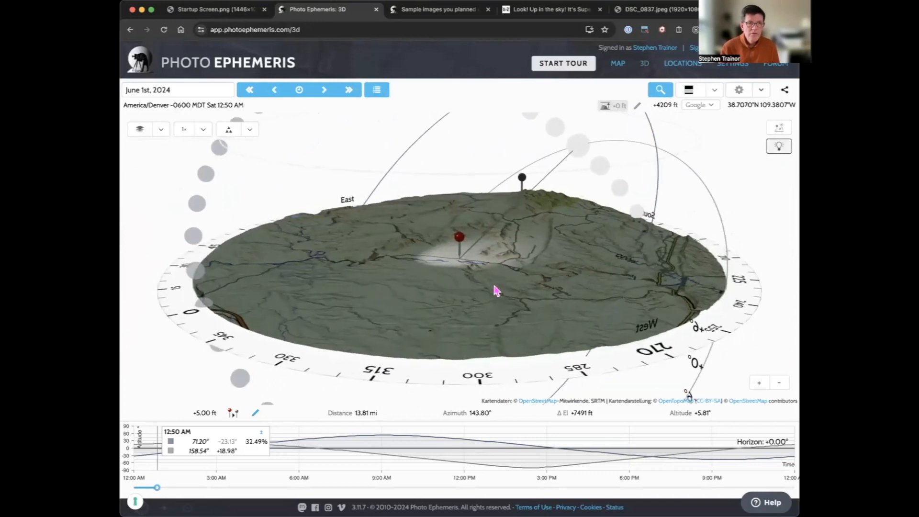
{"action": "key", "text": "Up"}
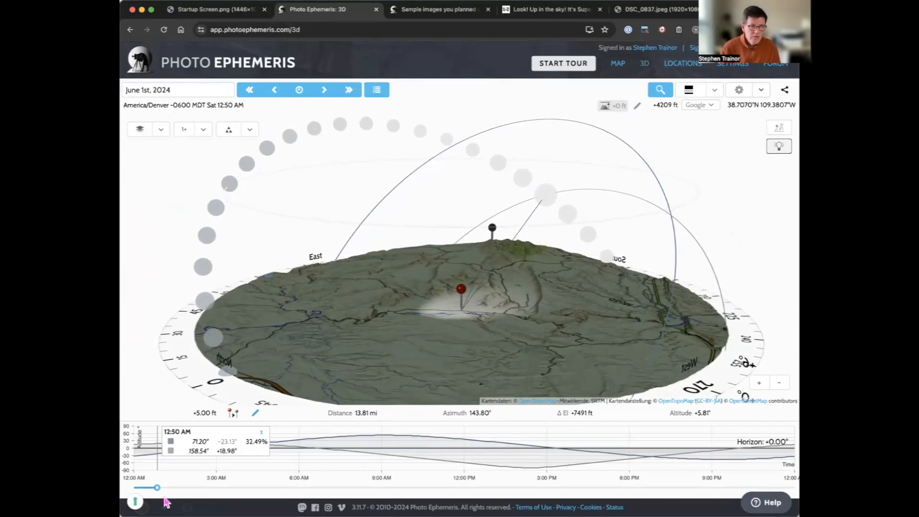
Set the time to 12:00 AM, frame both pins near the horizon, and reopen visual search
{"action": "left_click_drag", "start_coordinate": [157, 487], "coordinate": [200, 485]}
{"action": "mouse_move", "coordinate": [174, 486]}
{"action": "left_mouse_down"}
{"action": "mouse_move", "coordinate": [165, 486]}
{"action": "mouse_move", "coordinate": [193, 486]}
{"action": "mouse_move", "coordinate": [134, 488]}
{"action": "left_mouse_up"}
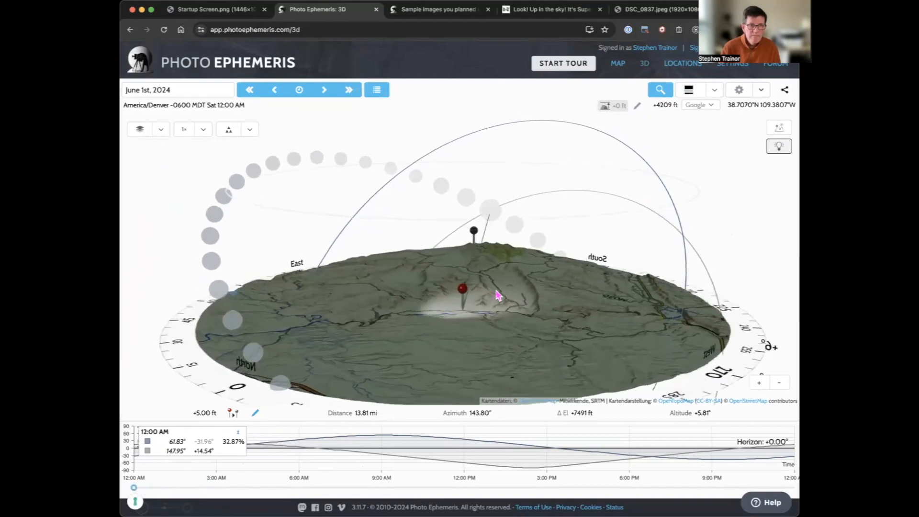
{"action": "scroll", "coordinate": [489, 299], "scroll_direction": "up", "scroll_amount": 5}
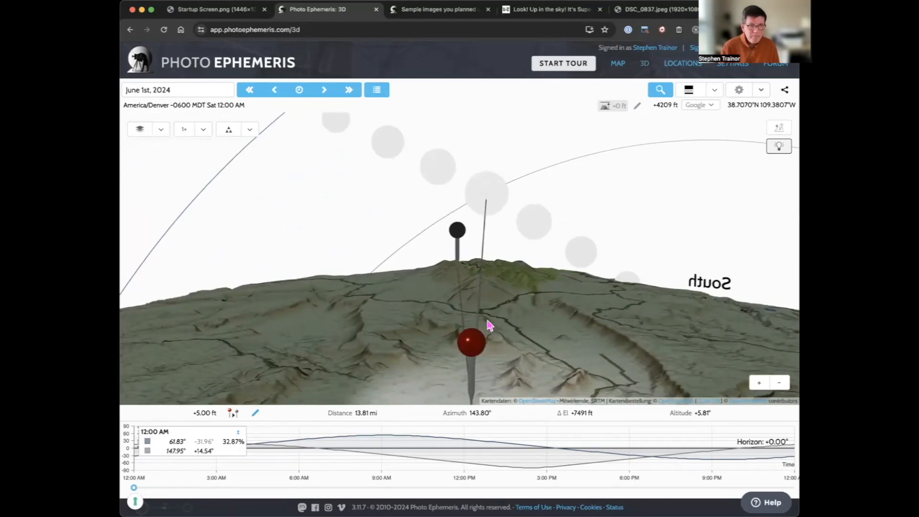
{"action": "left_click_drag", "start_coordinate": [486, 321], "coordinate": [483, 298]}
{"action": "key", "text": "Down"}
{"action": "key", "text": "Down"}
{"action": "key", "text": "Down"}
{"action": "key", "text": "Down"}
{"action": "key", "text": "Down"}
{"action": "key", "text": "Down"}
{"action": "key", "text": "Down"}
{"action": "key", "text": "Down"}
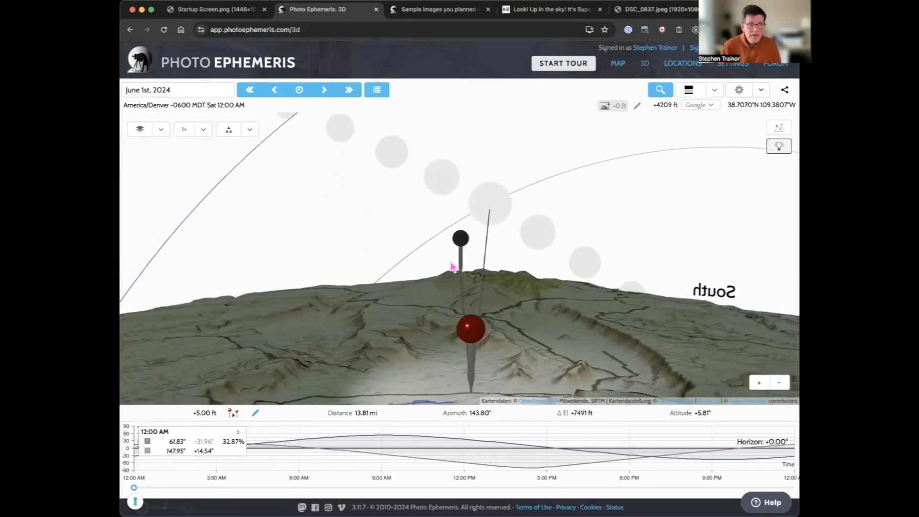
{"action": "key", "text": "Right"}
{"action": "key", "text": "Right"}
{"action": "key", "text": "Right"}
{"action": "key", "text": "Right"}
{"action": "key", "text": "Right"}
{"action": "key", "text": "Right"}
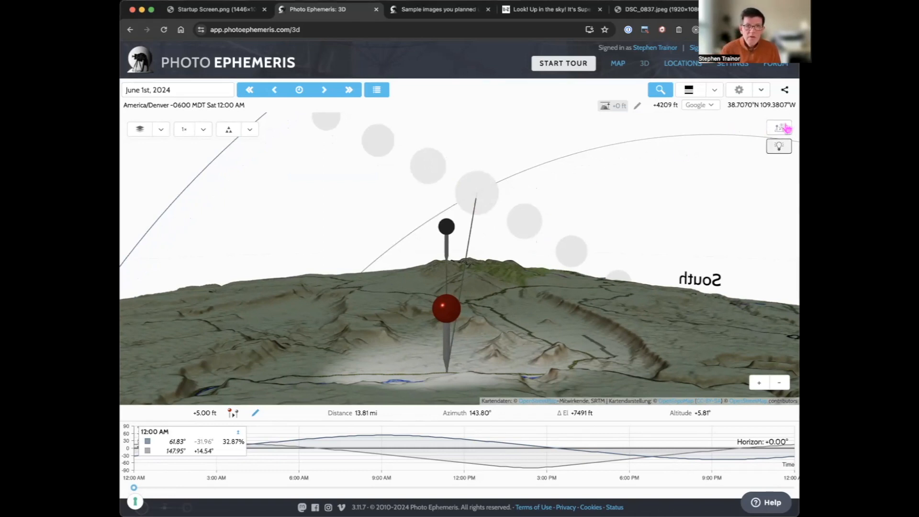
{"action": "left_click", "coordinate": [779, 128]}
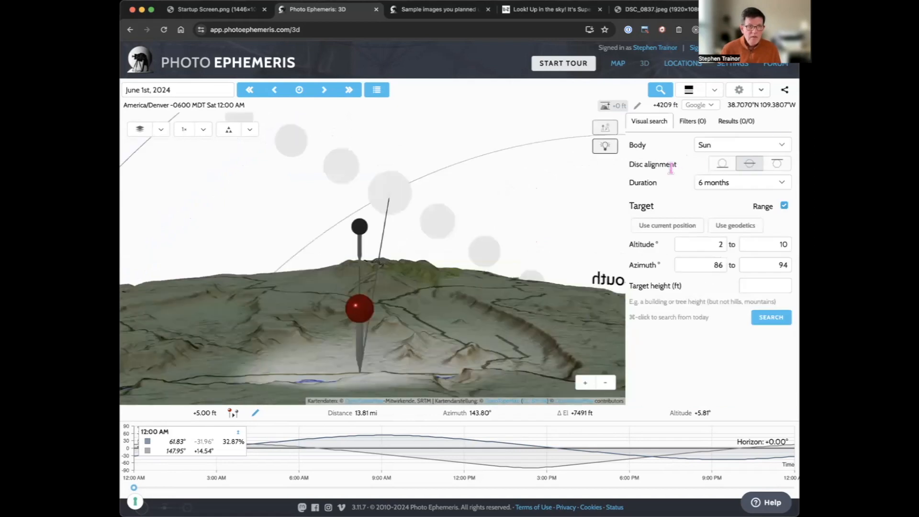
Target the Galactic Centre using geodetics, with an altitude range of 4 to 12°
{"action": "left_click", "coordinate": [713, 147]}
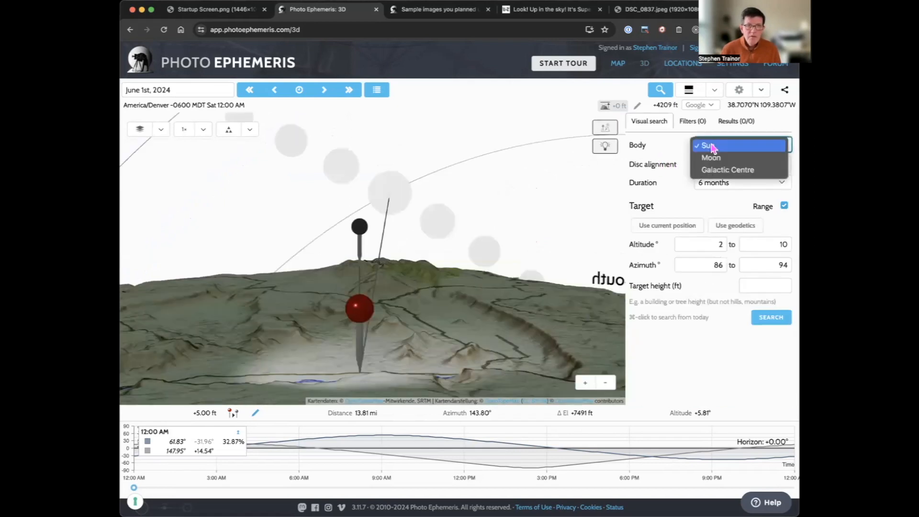
{"action": "left_click", "coordinate": [727, 170]}
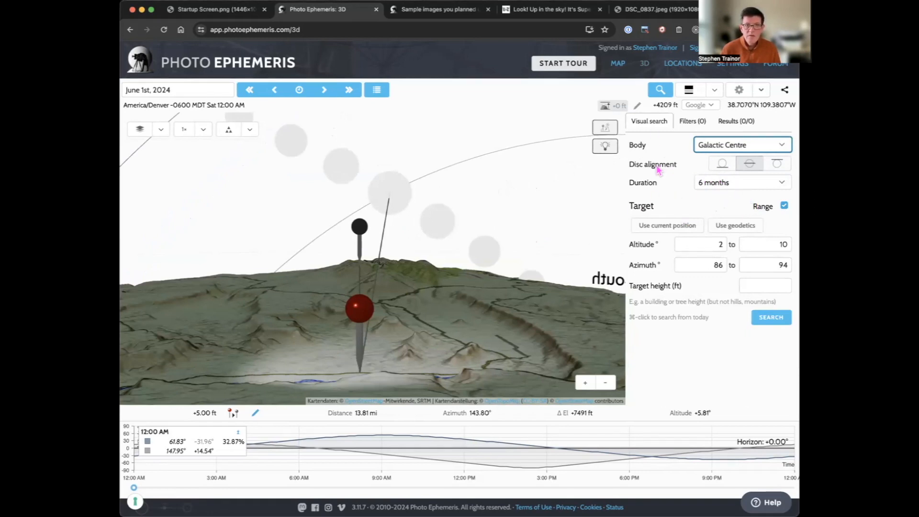
{"action": "left_click", "coordinate": [734, 226]}
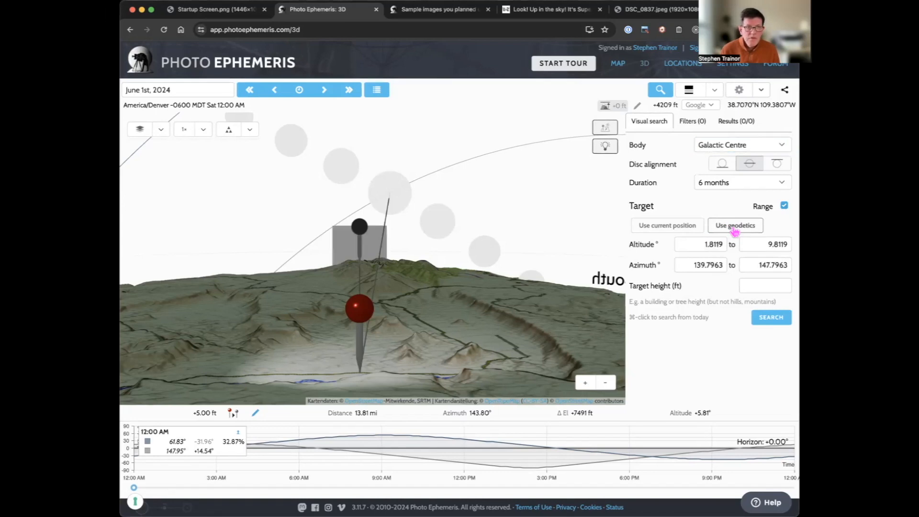
{"action": "left_click", "coordinate": [699, 245]}
{"action": "left_click_drag", "start_coordinate": [699, 245], "coordinate": [720, 244]}
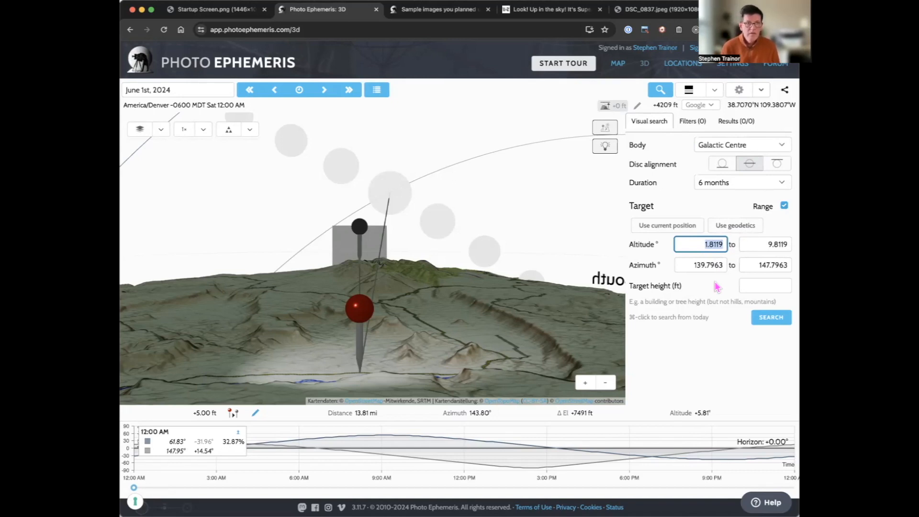
{"action": "type", "text": "4"}
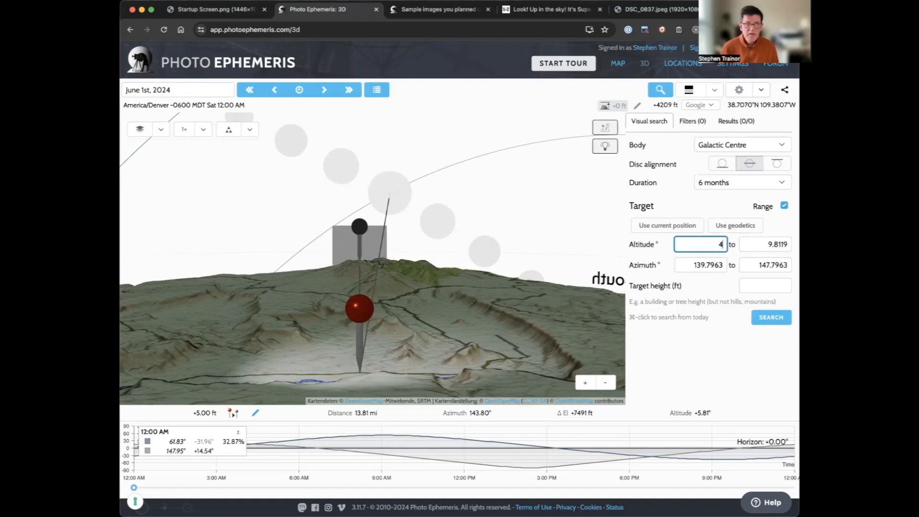
{"action": "key", "text": "Tab"}
{"action": "type", "text": "10"}
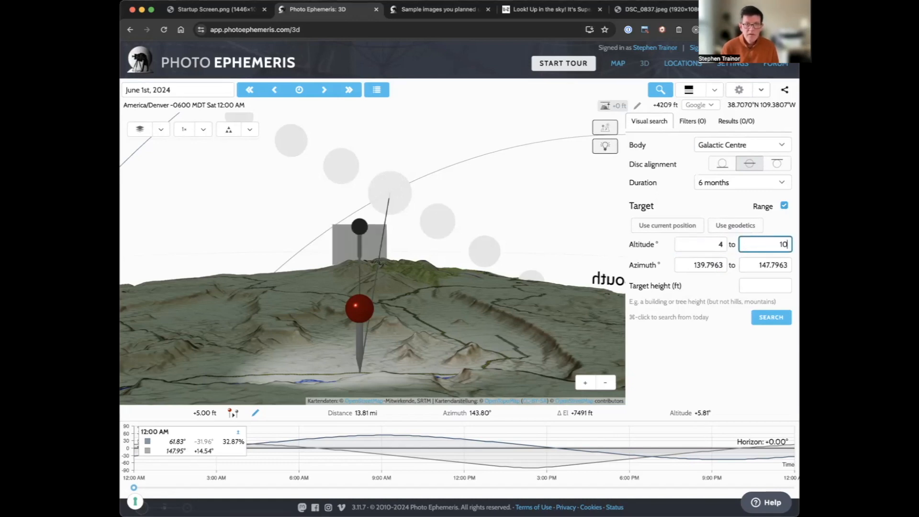
{"action": "key", "text": "BackSpace"}
{"action": "type", "text": "2"}
Set the azimuth range to 135–155° and run the search
{"action": "key", "text": "Tab"}
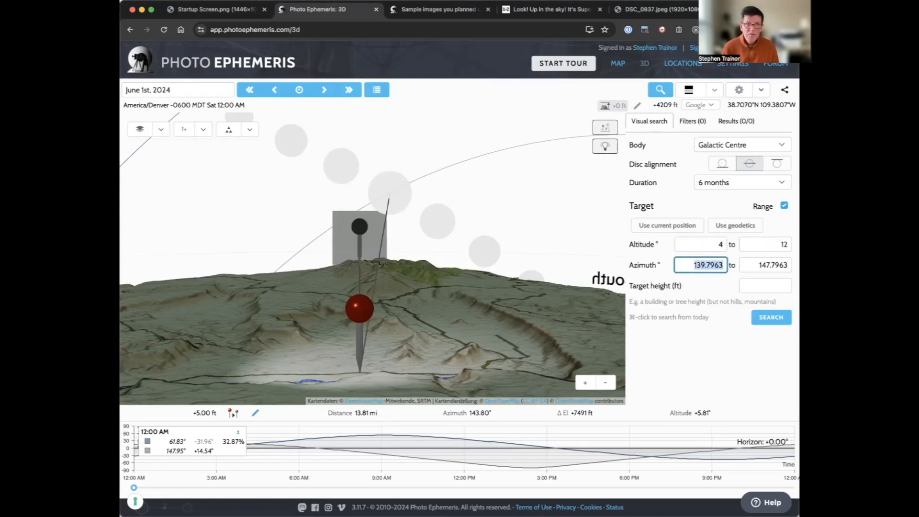
{"action": "type", "text": "135"}
{"action": "key", "text": "Tab"}
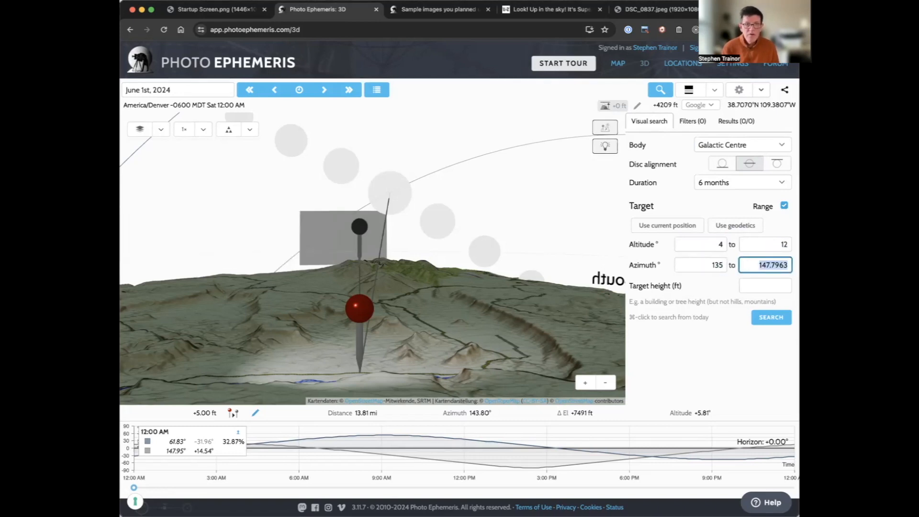
{"action": "type", "text": "150"}
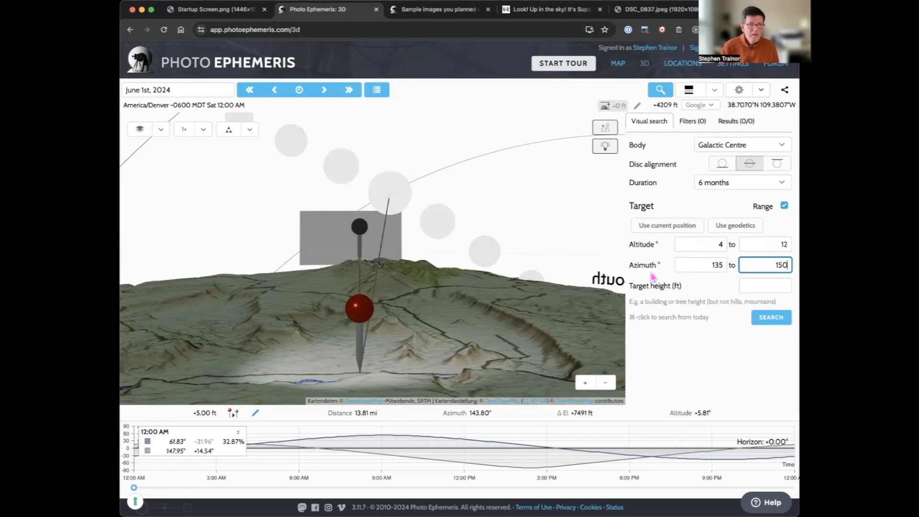
{"action": "key", "text": "BackSpace"}
{"action": "type", "text": "5"}
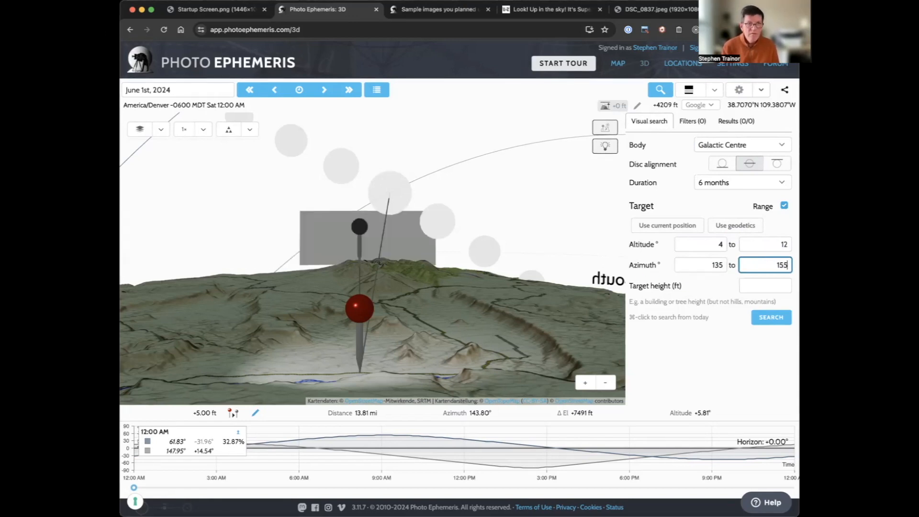
{"action": "left_click", "coordinate": [386, 260]}
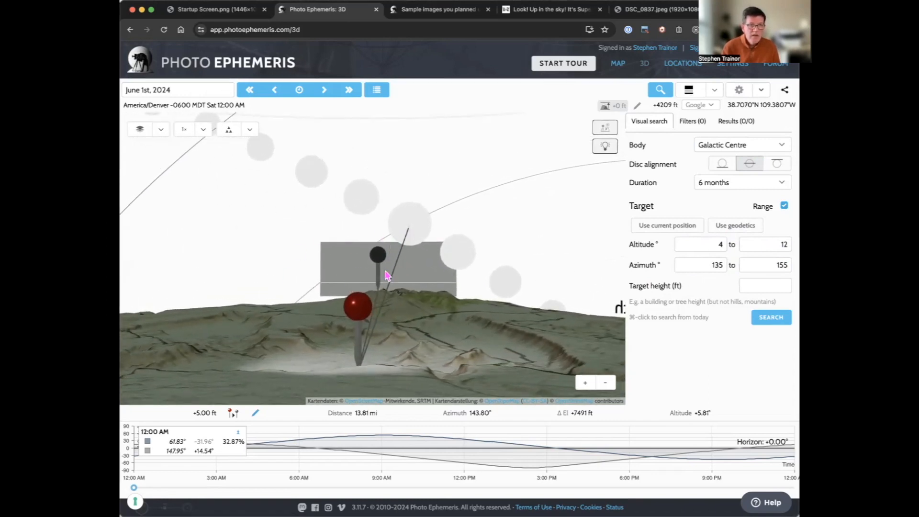
{"action": "left_click_drag", "start_coordinate": [410, 292], "coordinate": [413, 297]}
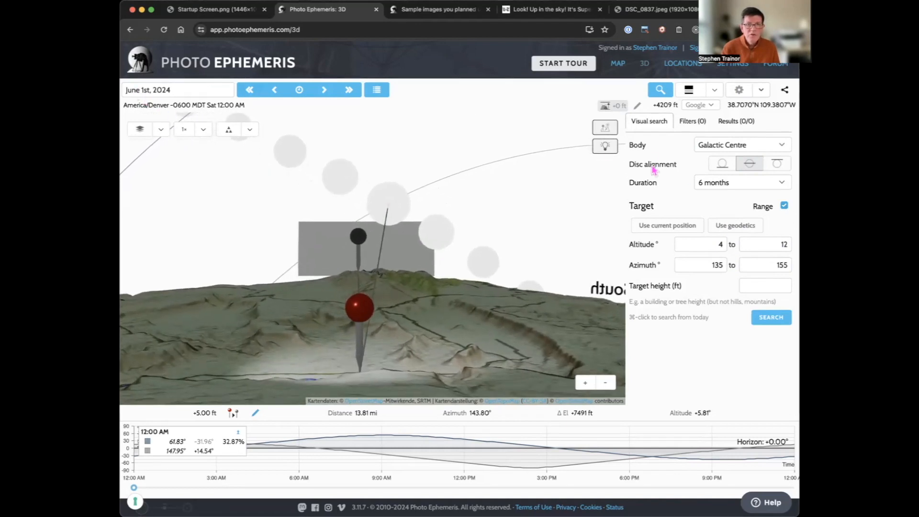
{"action": "left_click", "coordinate": [771, 318]}
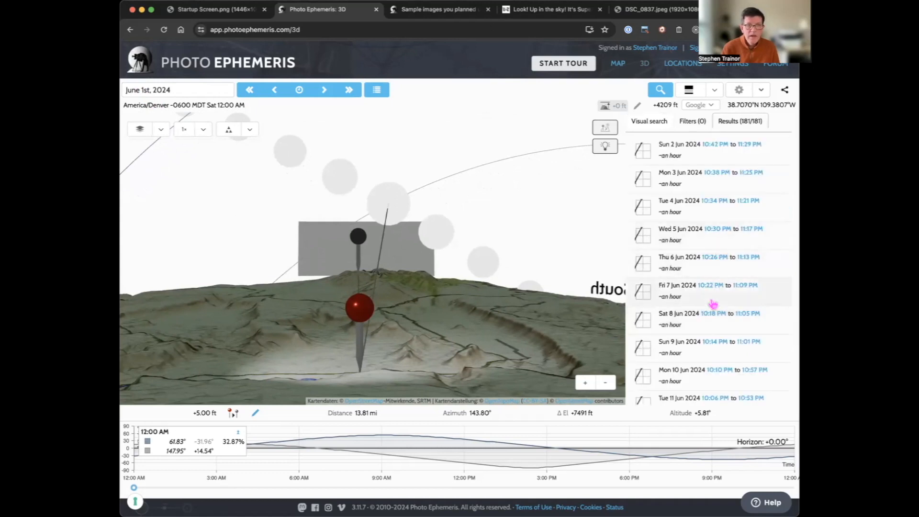
Set the scene to the Thu 4 Jul 2024 result at 8:59 PM, keeping all 181 matches listed
{"action": "scroll", "coordinate": [689, 277], "scroll_direction": "down", "scroll_amount": 5}
{"action": "scroll", "coordinate": [683, 286], "scroll_direction": "down", "scroll_amount": 8}
{"action": "scroll", "coordinate": [682, 285], "scroll_direction": "down", "scroll_amount": 17}
{"action": "scroll", "coordinate": [683, 286], "scroll_direction": "down", "scroll_amount": 13}
{"action": "scroll", "coordinate": [683, 286], "scroll_direction": "up", "scroll_amount": 20}
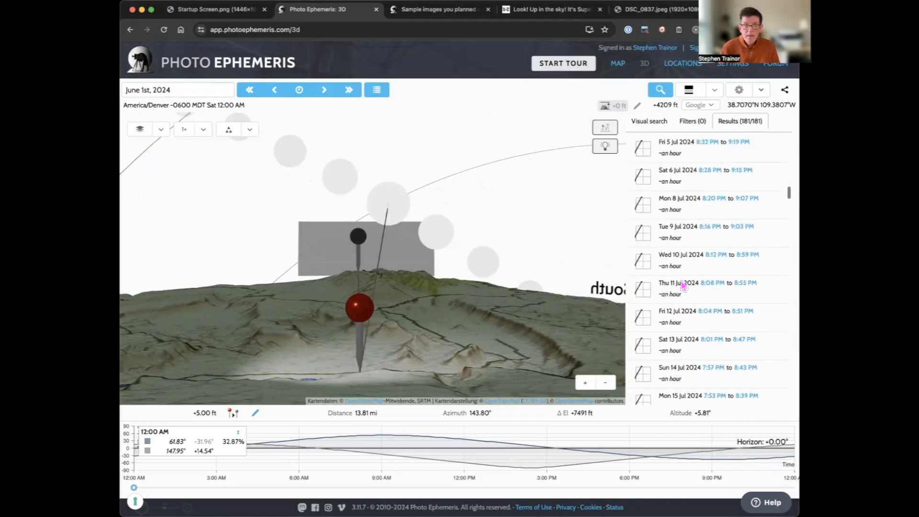
{"action": "scroll", "coordinate": [689, 258], "scroll_direction": "up", "scroll_amount": 2}
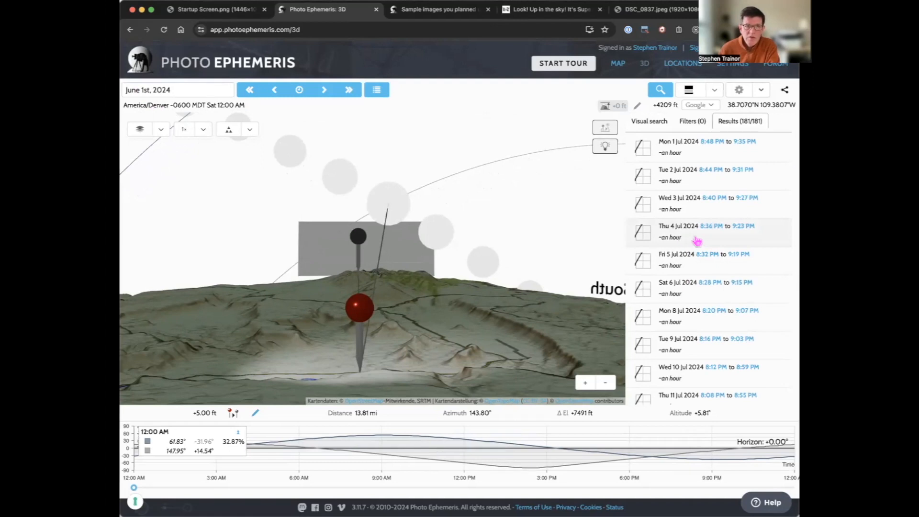
{"action": "left_click", "coordinate": [697, 241]}
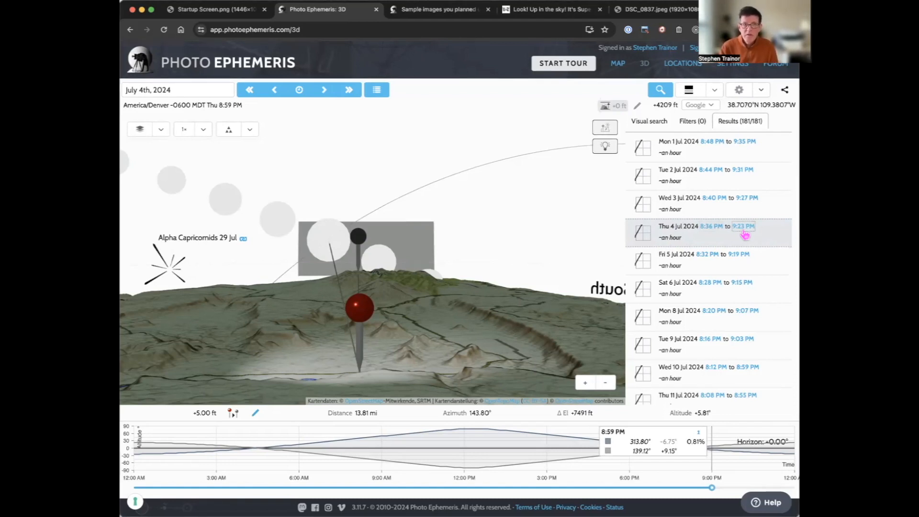
{"action": "left_click", "coordinate": [652, 123]}
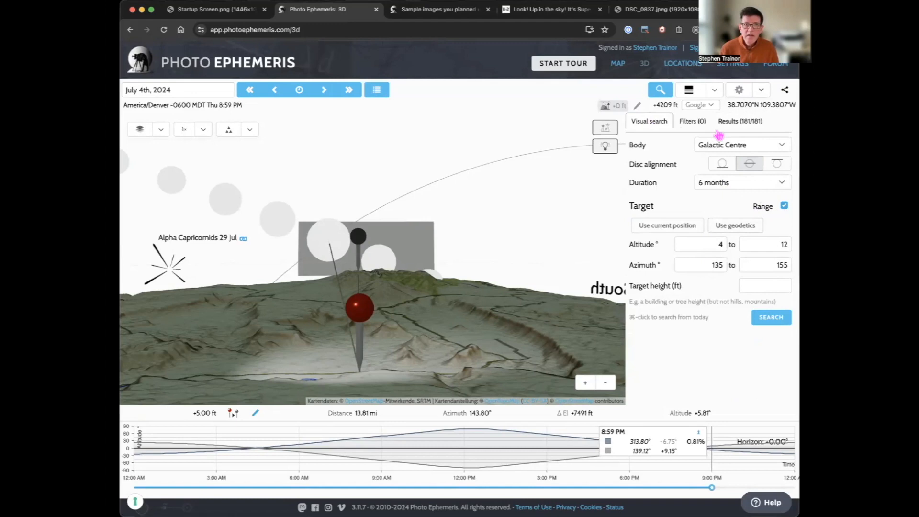
{"action": "left_click", "coordinate": [732, 126]}
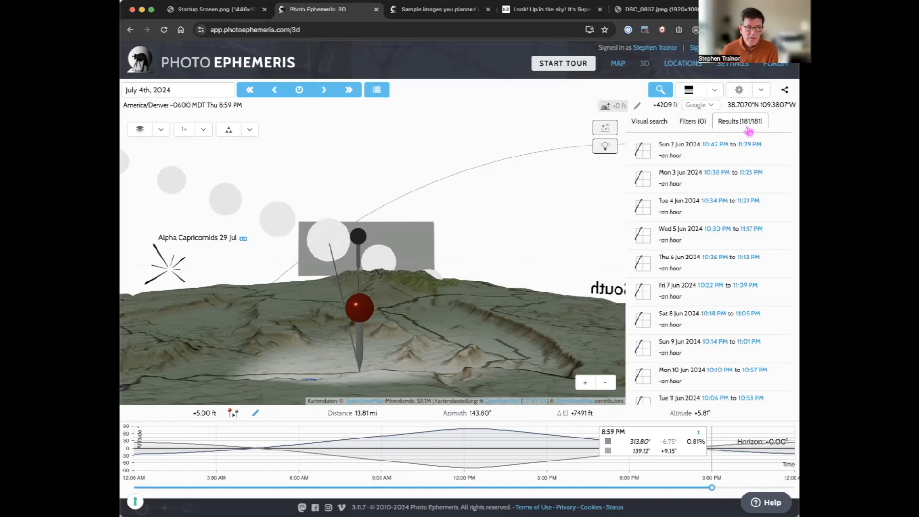
Apply a Sun altitude filter of -90° to -15°, cutting results to 18 of 181
{"action": "left_click", "coordinate": [693, 122]}
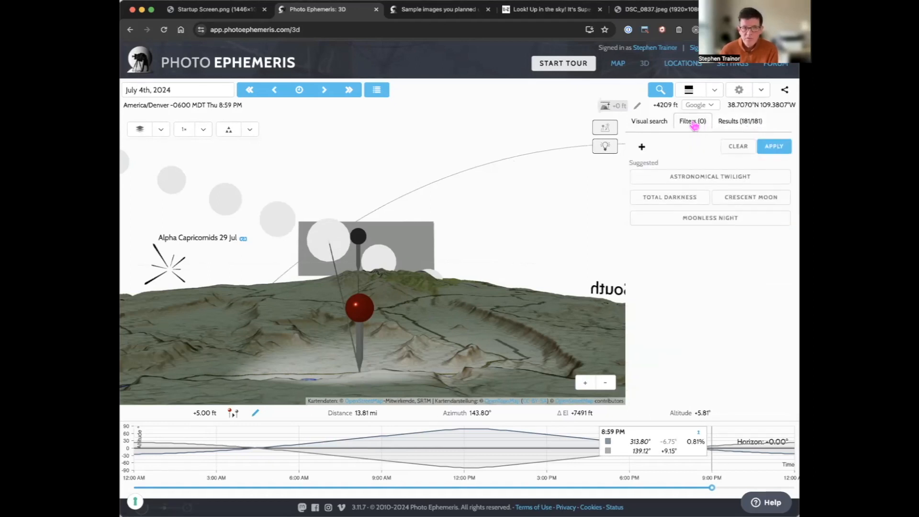
{"action": "left_click", "coordinate": [713, 181]}
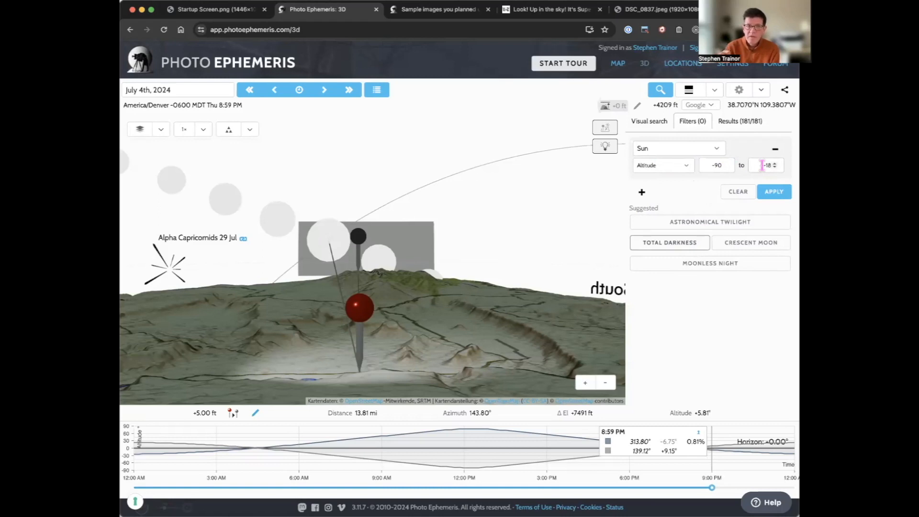
{"action": "left_click", "coordinate": [717, 225]}
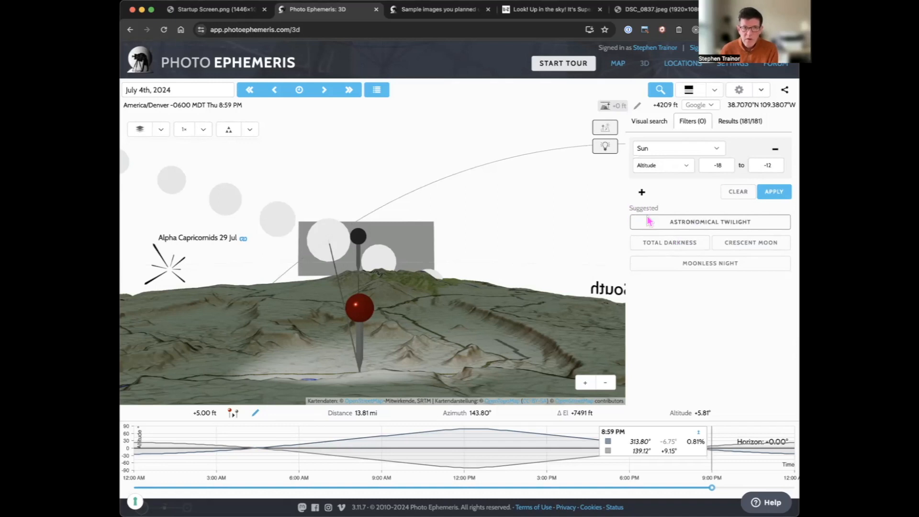
{"action": "left_click", "coordinate": [731, 166]}
{"action": "double_click", "coordinate": [731, 167]}
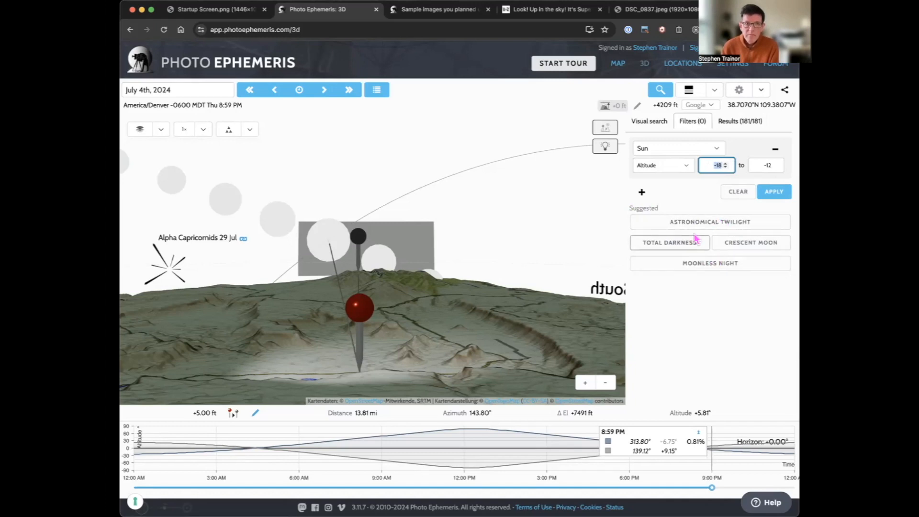
{"action": "key", "text": "BackSpace"}
{"action": "type", "text": "-90"}
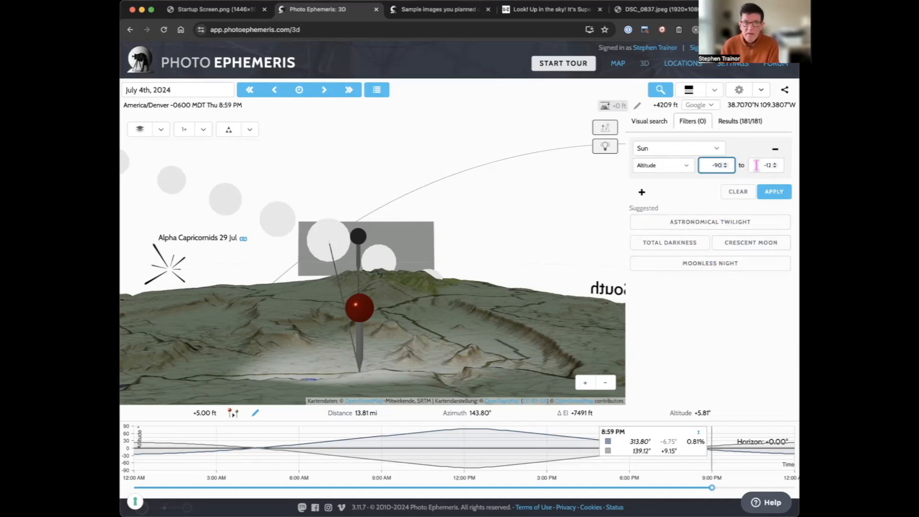
{"action": "double_click", "coordinate": [780, 165]}
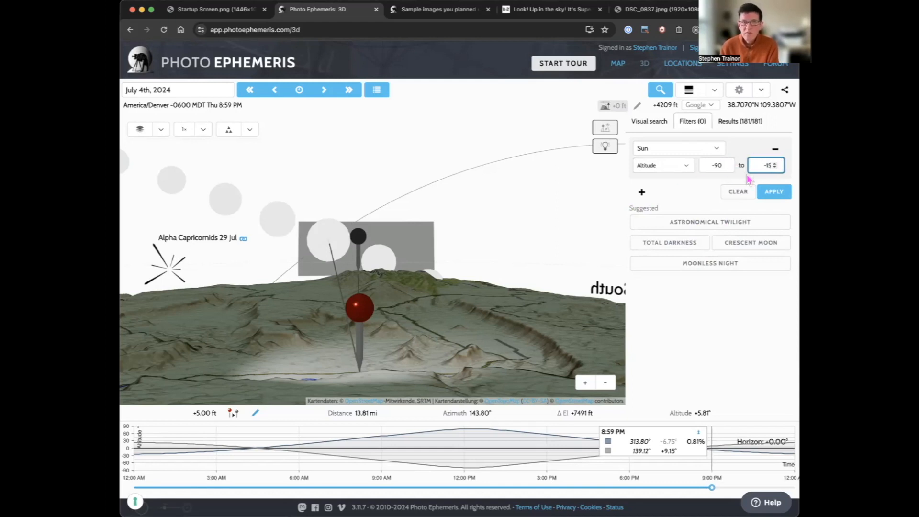
{"action": "left_click", "coordinate": [778, 196]}
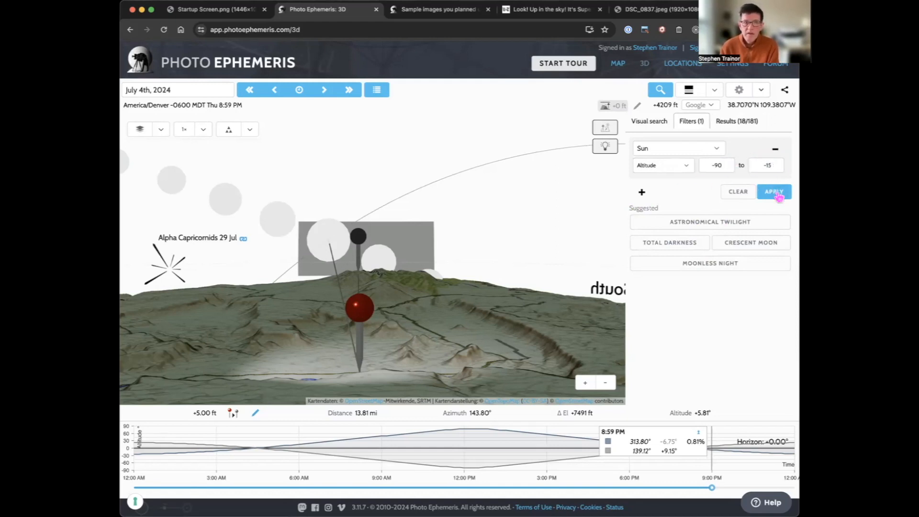
Set the scene to the Sun 9 Jun 2024 result at 10:38 PM
{"action": "left_click", "coordinate": [744, 125]}
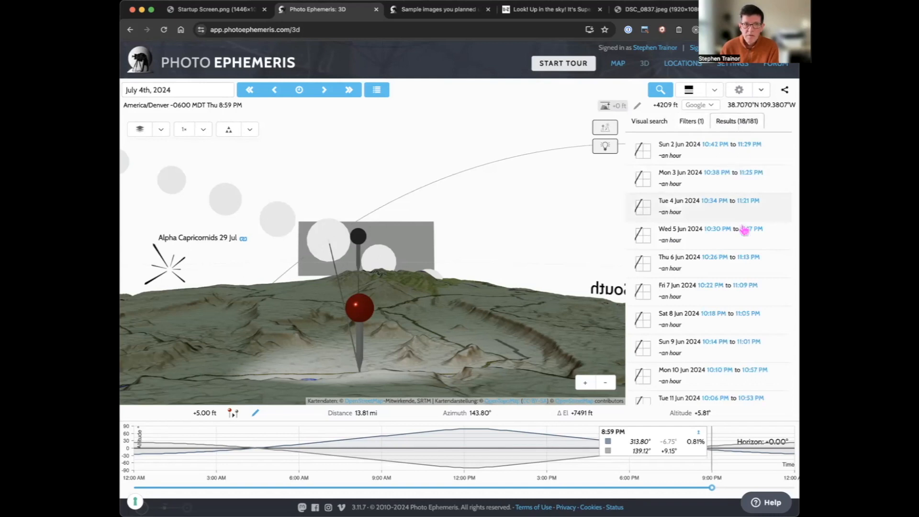
{"action": "scroll", "coordinate": [744, 283], "scroll_direction": "down", "scroll_amount": 5}
{"action": "scroll", "coordinate": [746, 281], "scroll_direction": "up", "scroll_amount": 3}
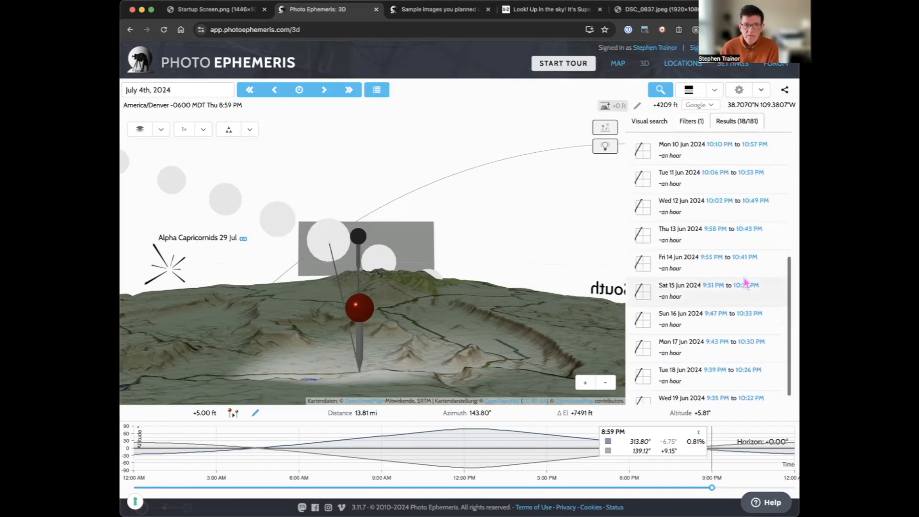
{"action": "scroll", "coordinate": [746, 282], "scroll_direction": "down", "scroll_amount": 3}
{"action": "scroll", "coordinate": [745, 281], "scroll_direction": "up", "scroll_amount": 3}
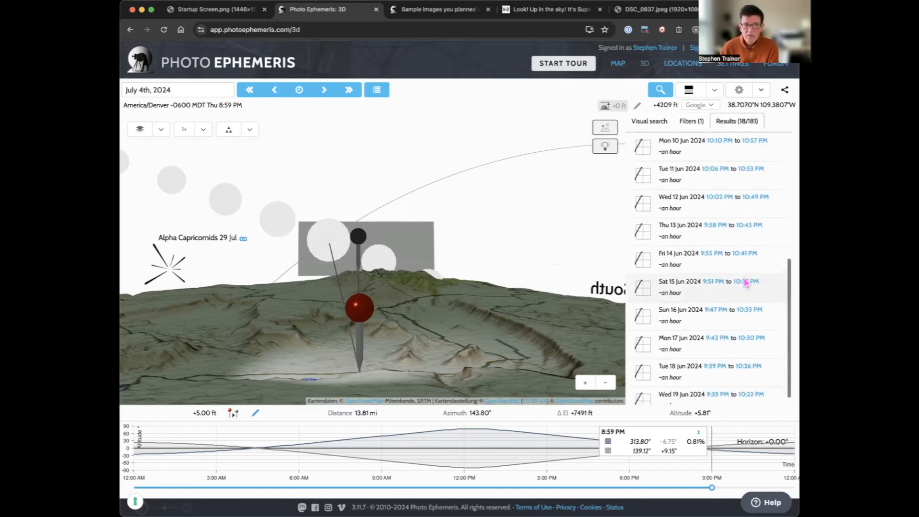
{"action": "scroll", "coordinate": [745, 283], "scroll_direction": "down", "scroll_amount": 3}
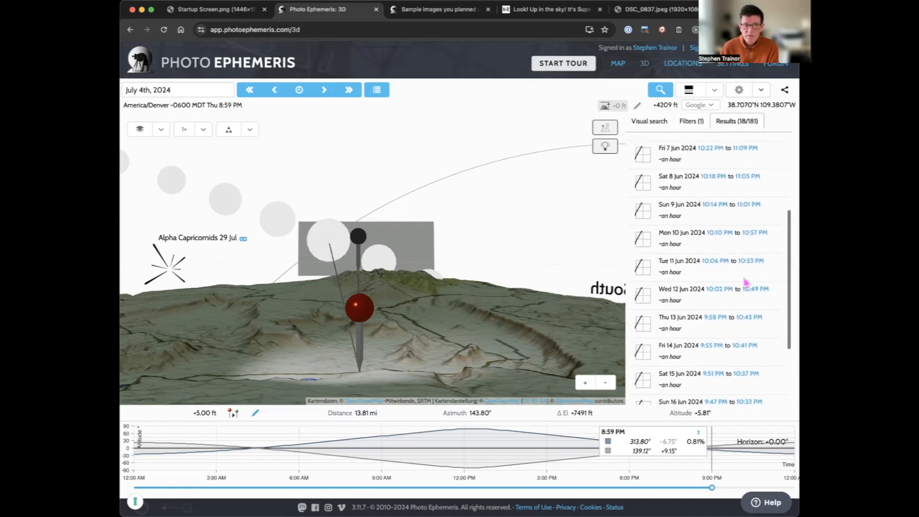
{"action": "scroll", "coordinate": [710, 390], "scroll_direction": "down", "scroll_amount": 1}
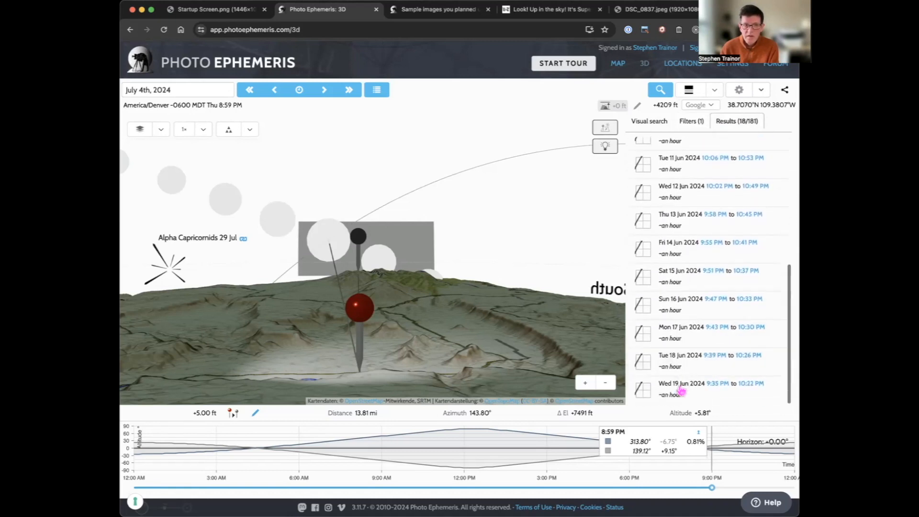
{"action": "scroll", "coordinate": [691, 318], "scroll_direction": "up", "scroll_amount": 5}
{"action": "scroll", "coordinate": [689, 315], "scroll_direction": "up", "scroll_amount": 1}
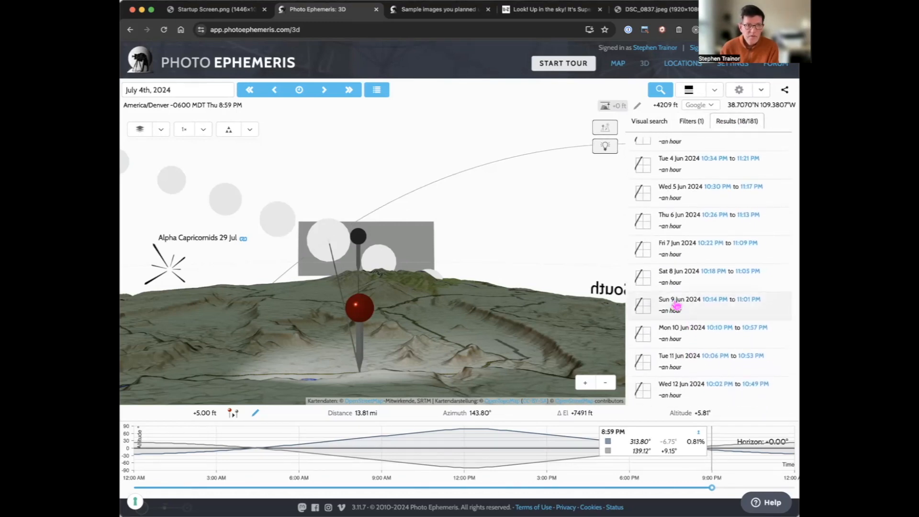
{"action": "left_click", "coordinate": [676, 305]}
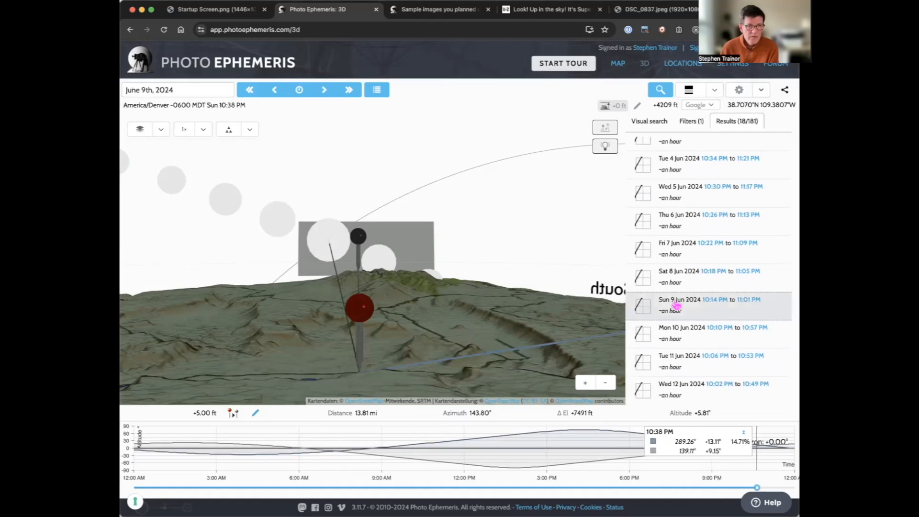
Orbit the 3D view south and west, tilting it to reveal more terrain
{"action": "left_click_drag", "start_coordinate": [459, 320], "coordinate": [483, 321]}
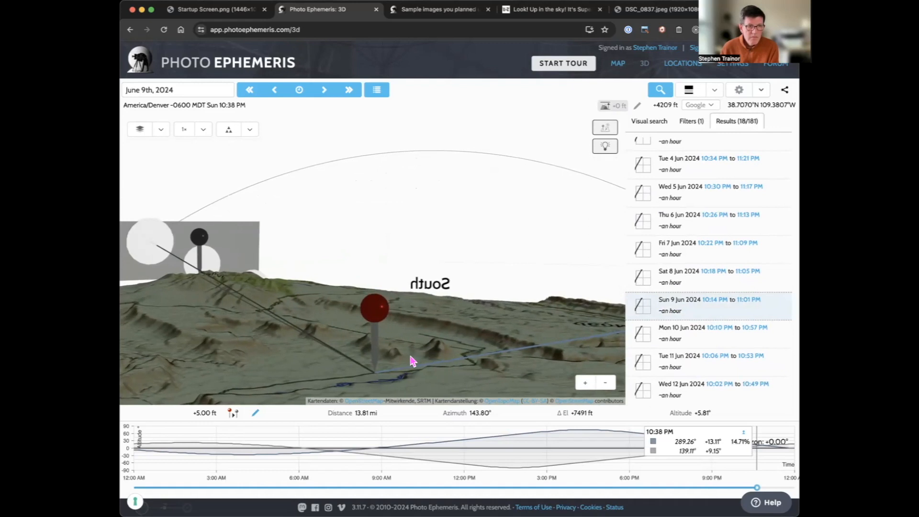
{"action": "left_click_drag", "start_coordinate": [475, 357], "coordinate": [496, 355]}
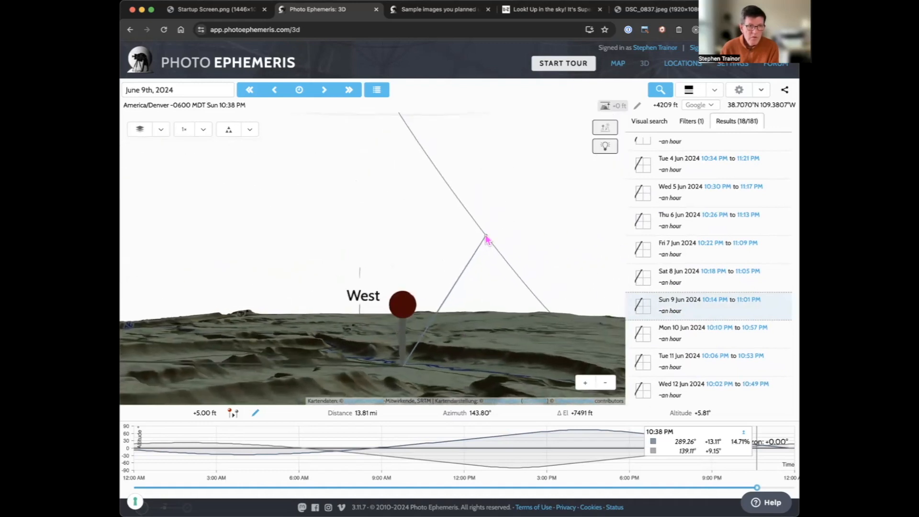
{"action": "left_click_drag", "start_coordinate": [487, 253], "coordinate": [401, 269]}
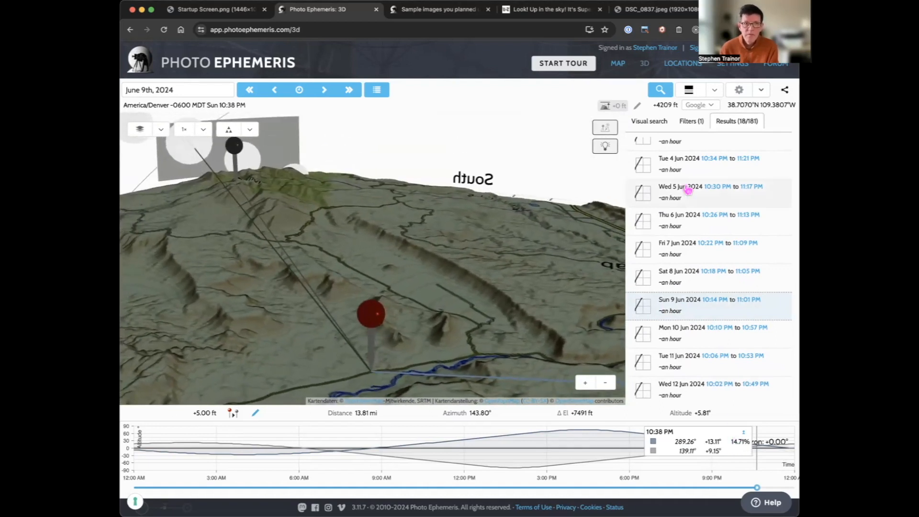
{"action": "left_click", "coordinate": [689, 125]}
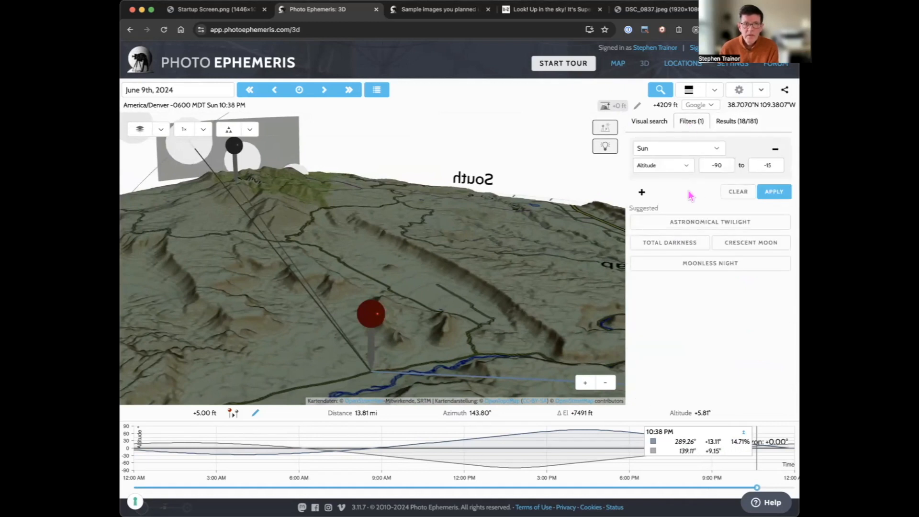
Apply the Moonless Night filters and replace the moon altitude row with a Moon Illuminated fraction filter
{"action": "left_click", "coordinate": [706, 267]}
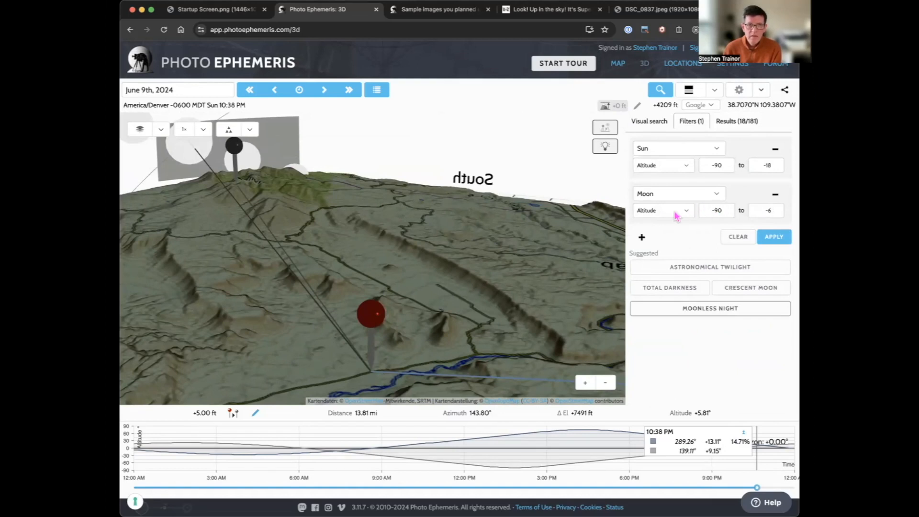
{"action": "left_click", "coordinate": [775, 196]}
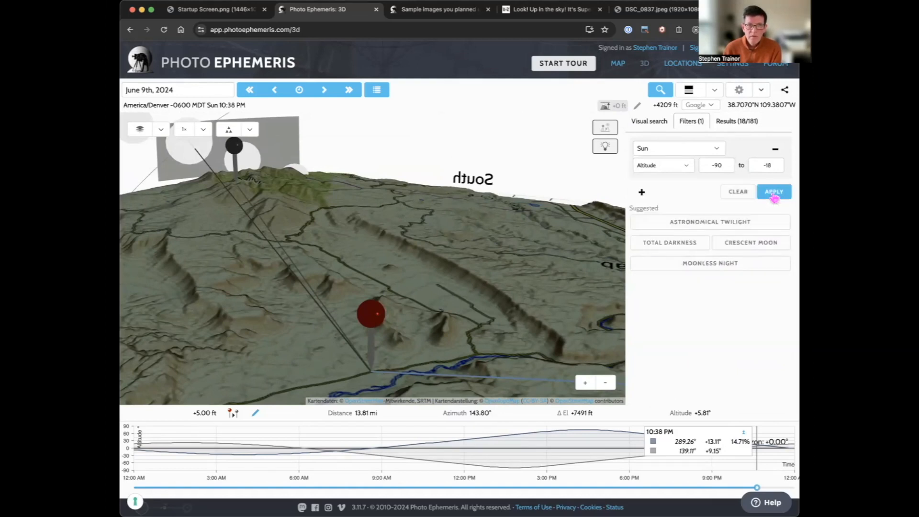
{"action": "left_click", "coordinate": [642, 193]}
{"action": "left_click", "coordinate": [681, 211]}
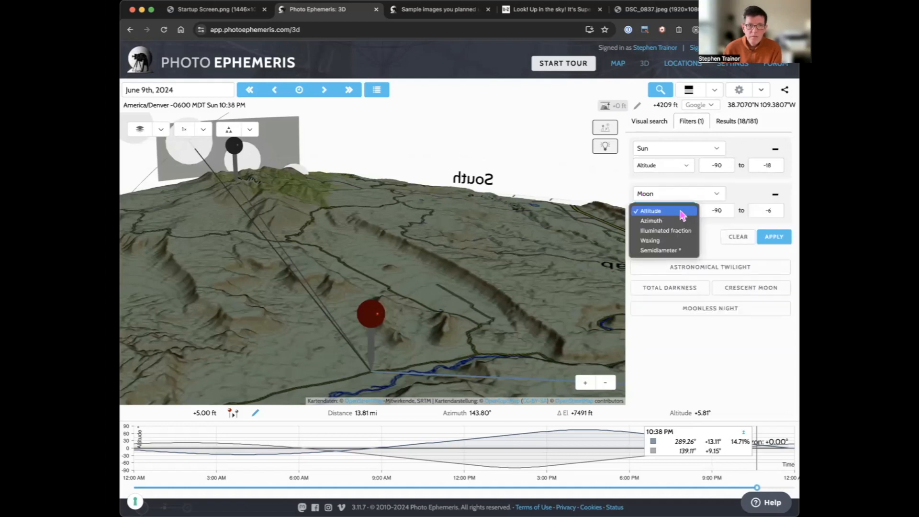
{"action": "left_click", "coordinate": [682, 231]}
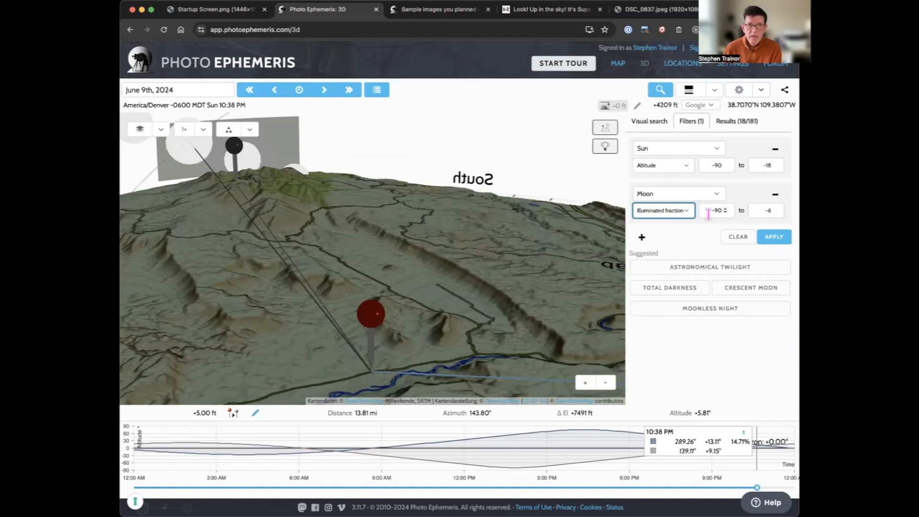
Set illuminated fraction to 0.25–0.5, apply, and show the Wed 12 Jun 2024 result
{"action": "left_click", "coordinate": [709, 211]}
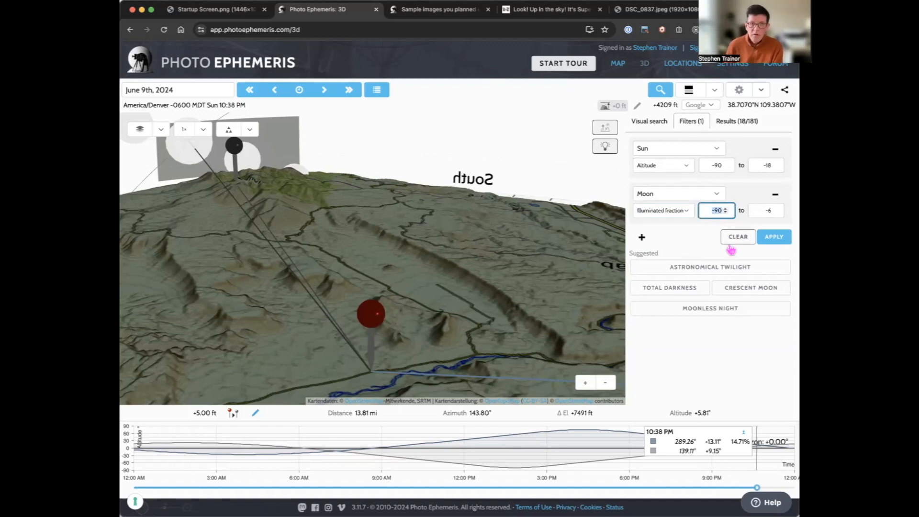
{"action": "type", "text": "0"}
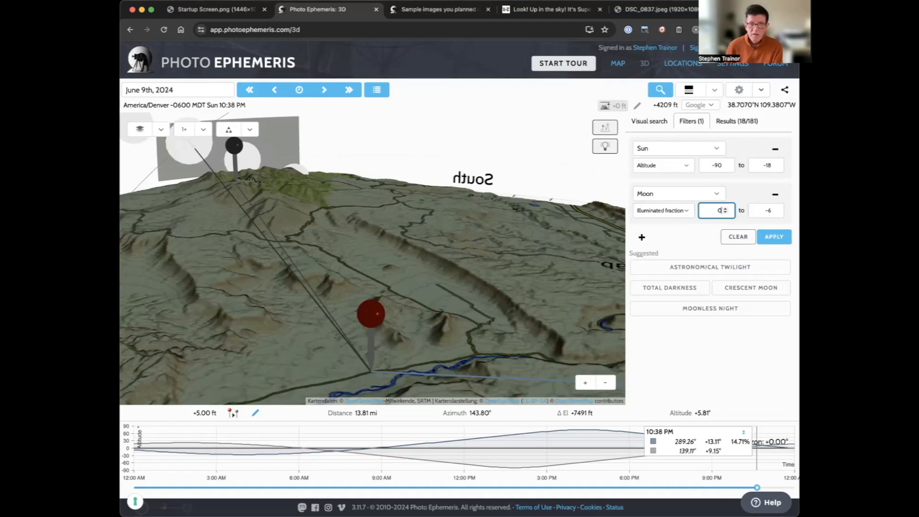
{"action": "type", "text": ".25"}
{"action": "left_click", "coordinate": [768, 210]}
{"action": "type", "text": "0.5"}
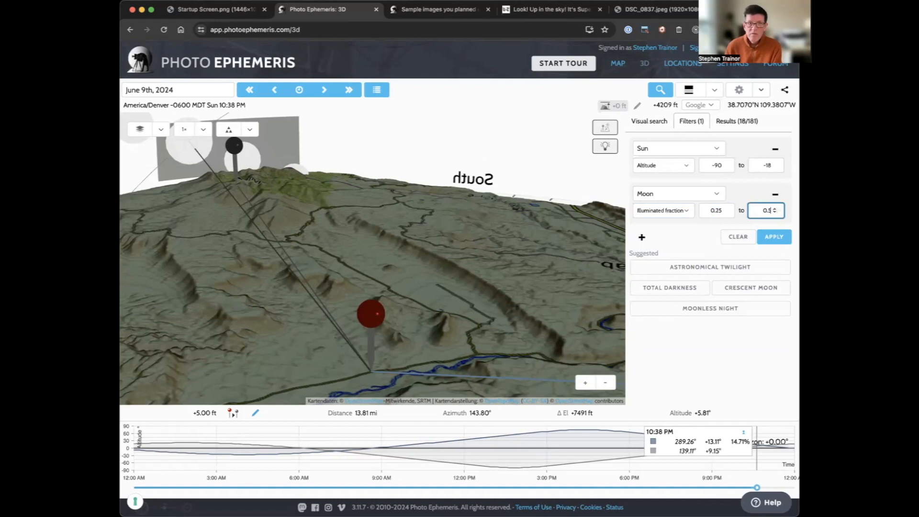
{"action": "left_click", "coordinate": [775, 239]}
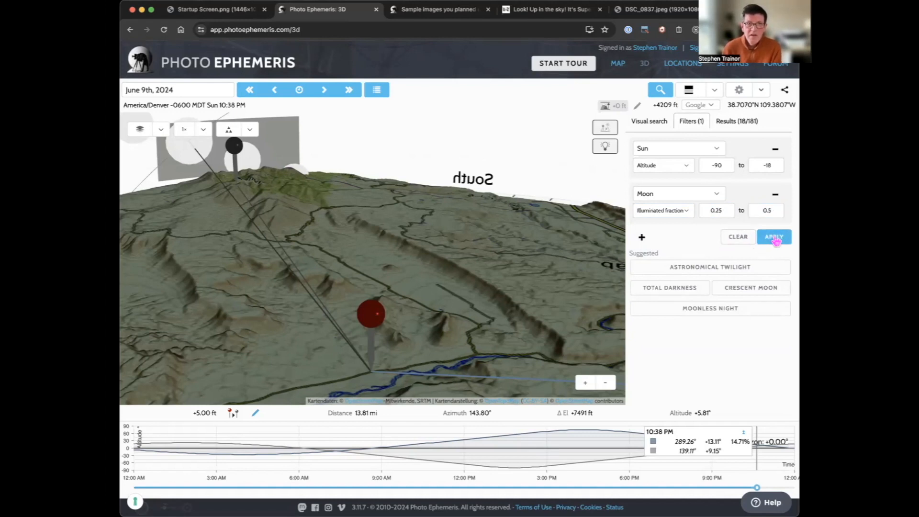
{"action": "left_click", "coordinate": [732, 124]}
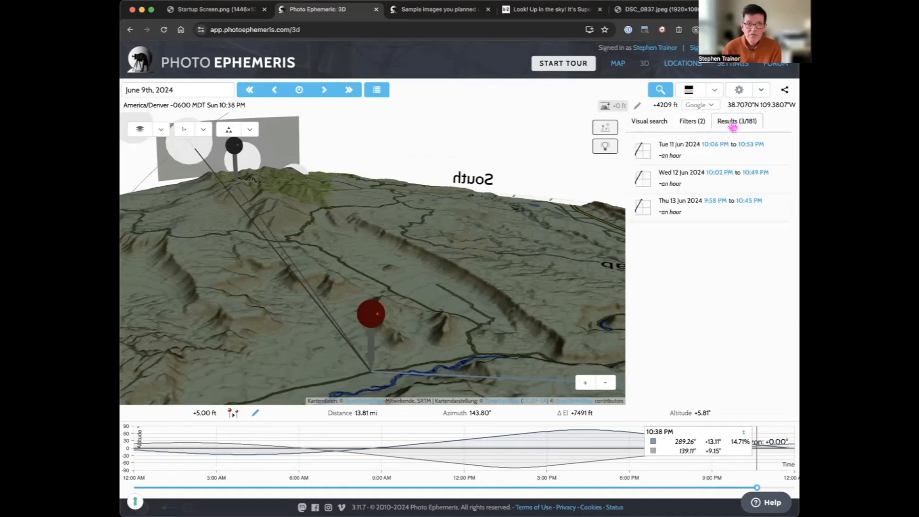
{"action": "left_click", "coordinate": [681, 184]}
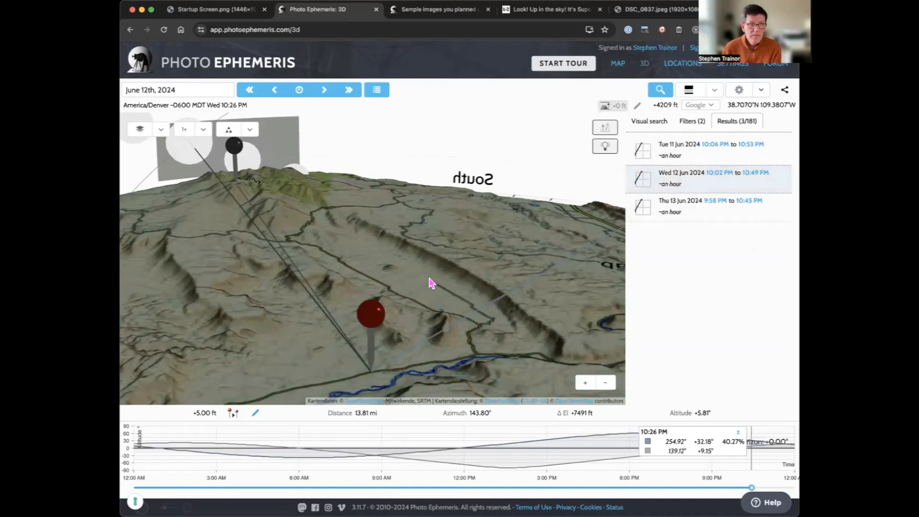
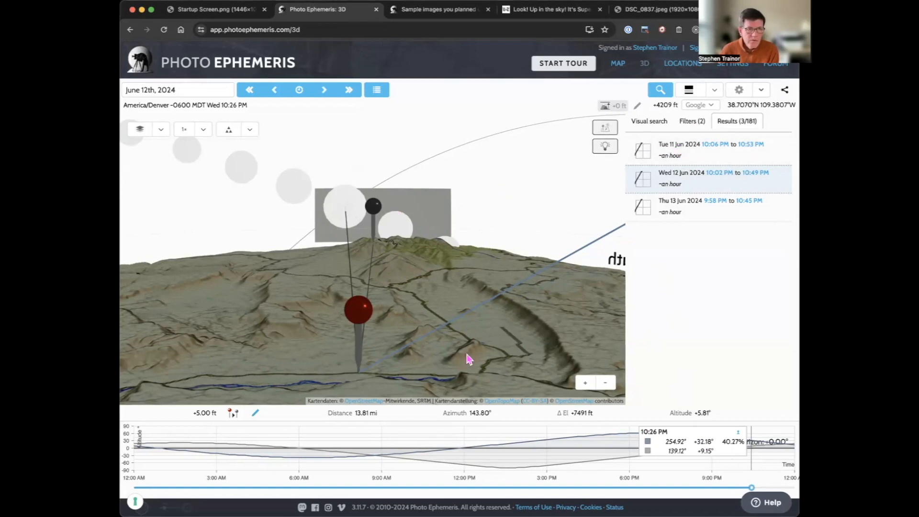
Jump to the June 12, 10:49 PM result and orbit the 3D view around the red pin
{"action": "left_click", "coordinate": [755, 174]}
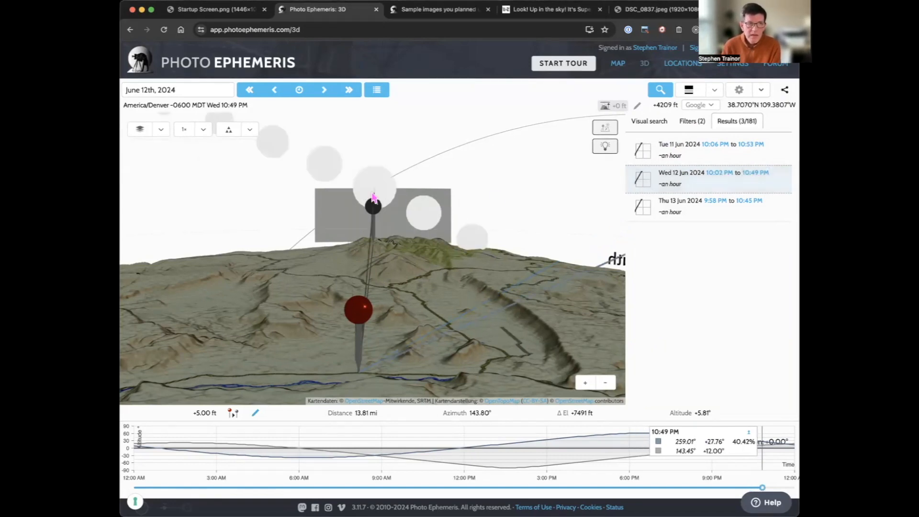
{"action": "left_click_drag", "start_coordinate": [377, 223], "coordinate": [377, 218]}
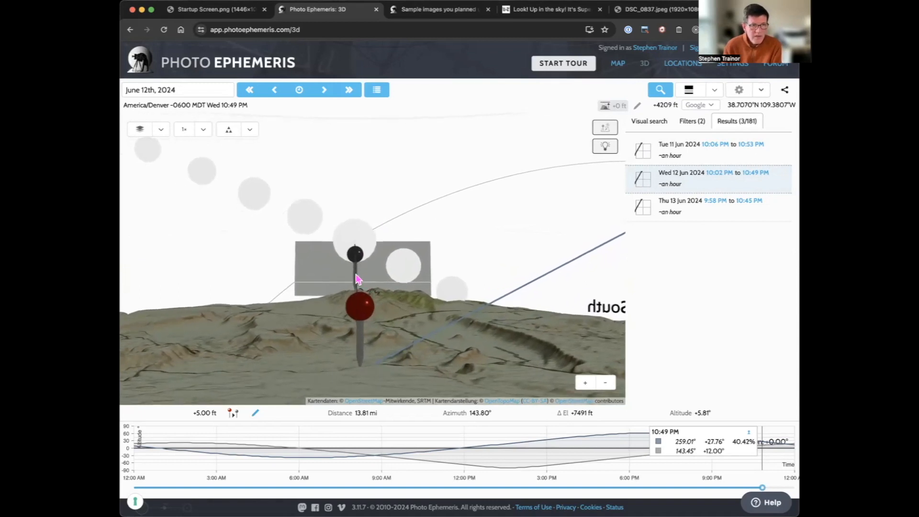
{"action": "left_click_drag", "start_coordinate": [364, 278], "coordinate": [373, 280]}
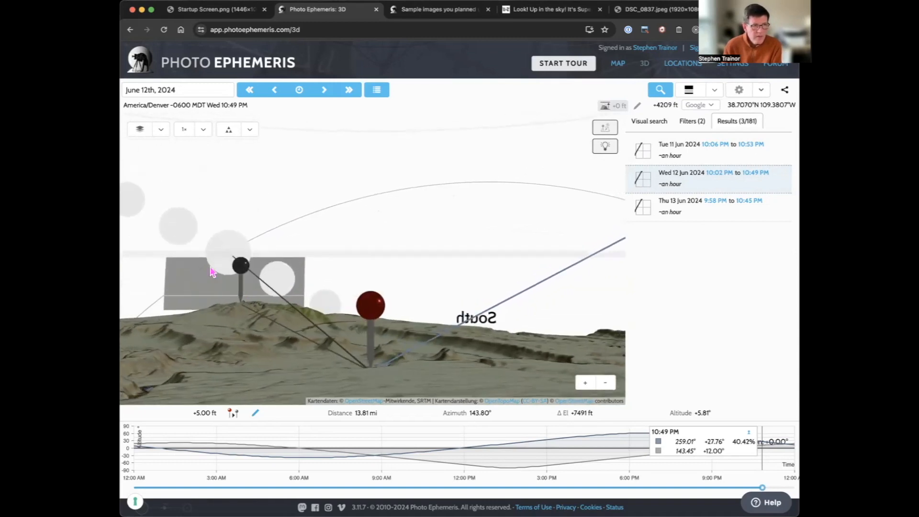
{"action": "left_click_drag", "start_coordinate": [213, 288], "coordinate": [221, 311]}
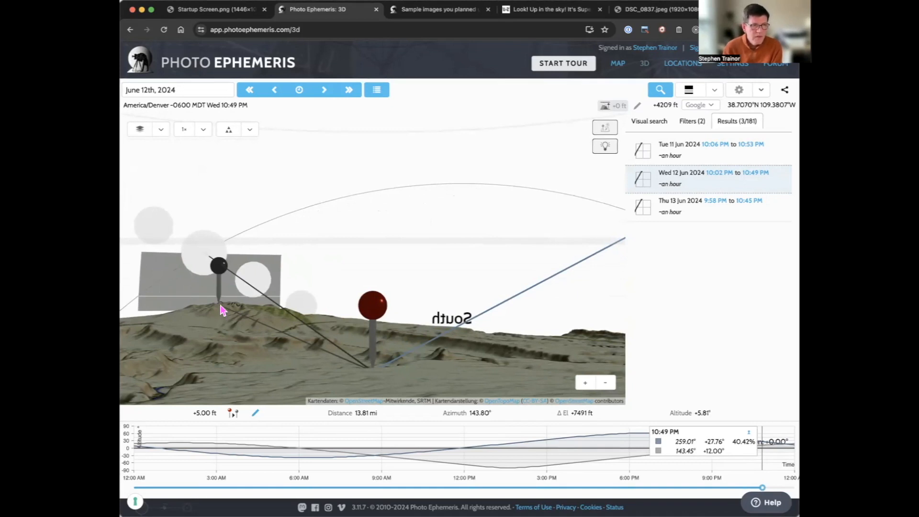
{"action": "left_click_drag", "start_coordinate": [183, 288], "coordinate": [170, 288]}
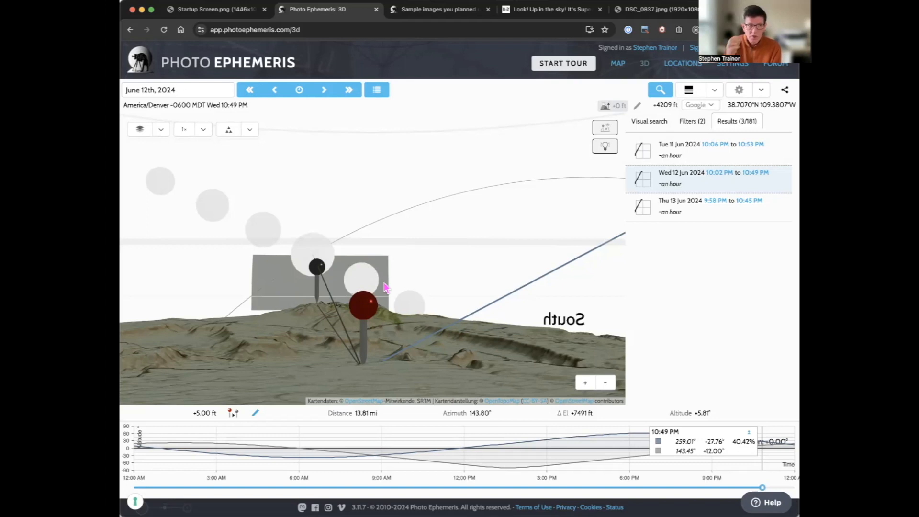
{"action": "left_click_drag", "start_coordinate": [357, 286], "coordinate": [471, 227]}
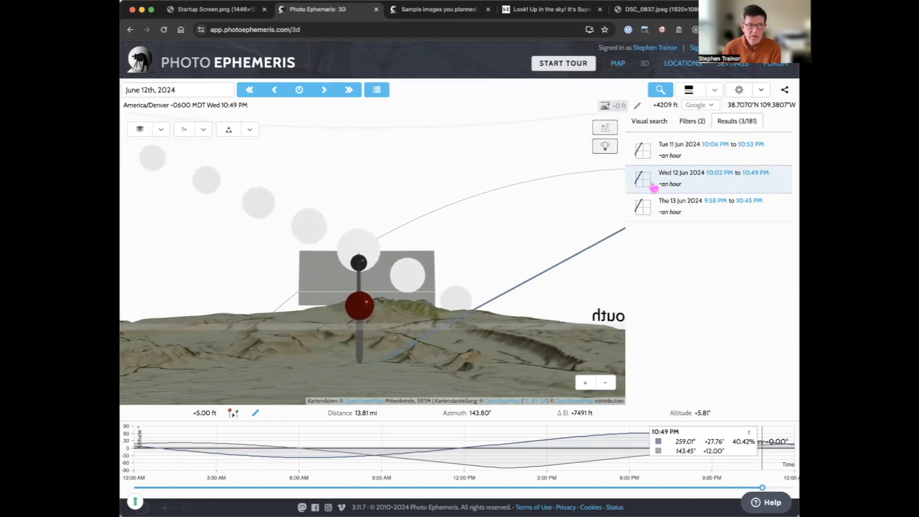
{"action": "left_click_drag", "start_coordinate": [441, 285], "coordinate": [444, 284]}
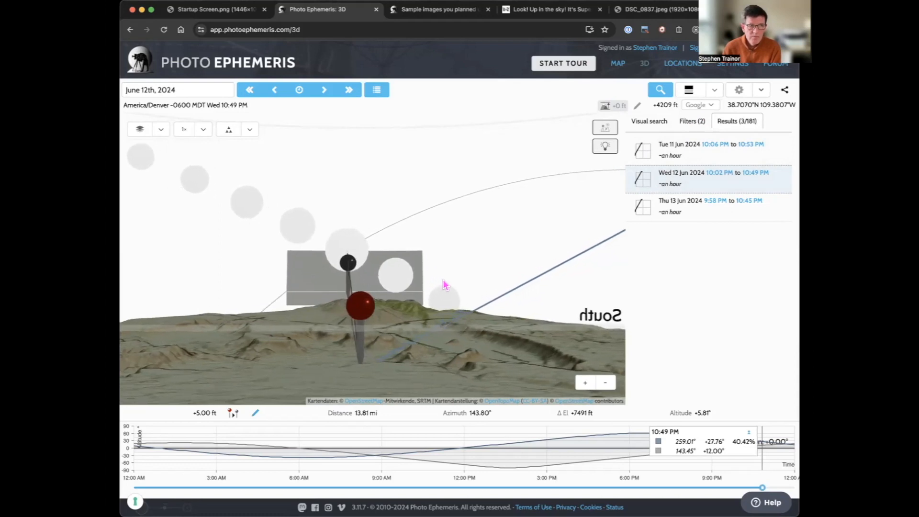
Load the Tue 11 Jun result, move the time to about 10:25 PM, and hide the search results
{"action": "left_click", "coordinate": [713, 146]}
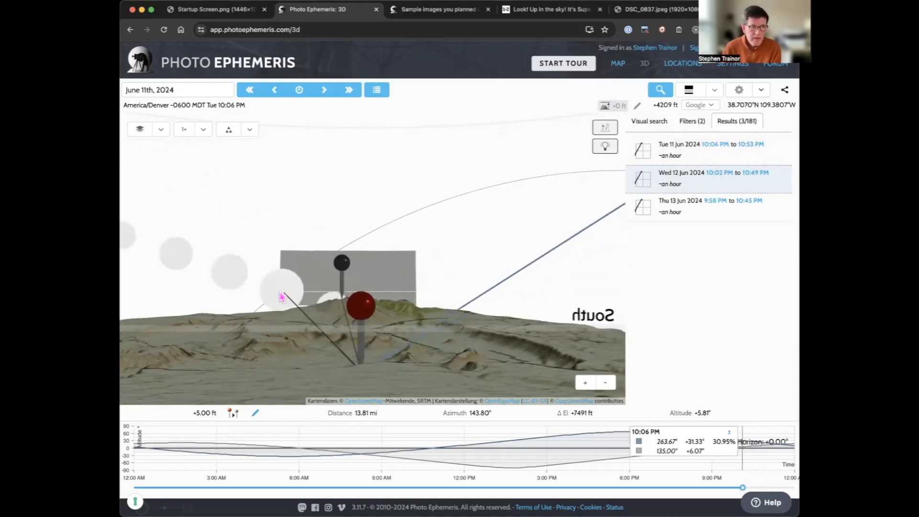
{"action": "left_click", "coordinate": [742, 487]}
{"action": "left_click_drag", "start_coordinate": [741, 487], "coordinate": [751, 486]}
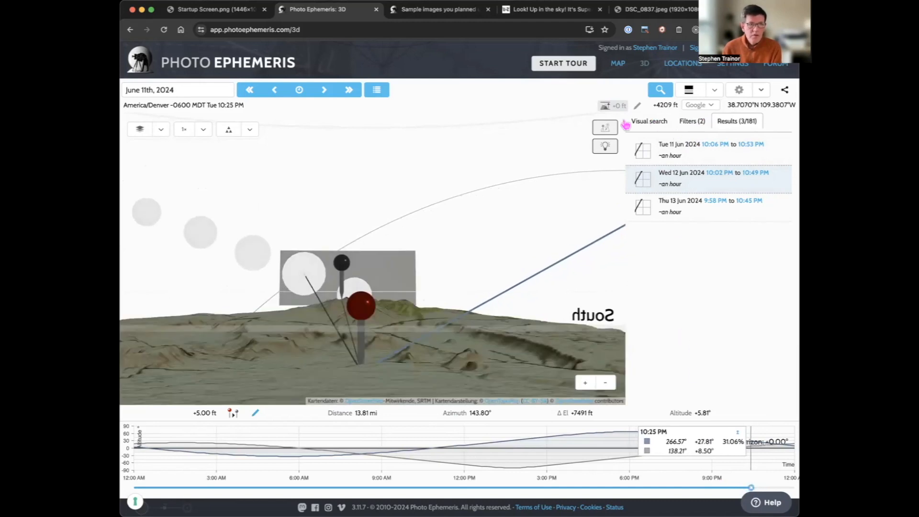
{"action": "left_click", "coordinate": [606, 128]}
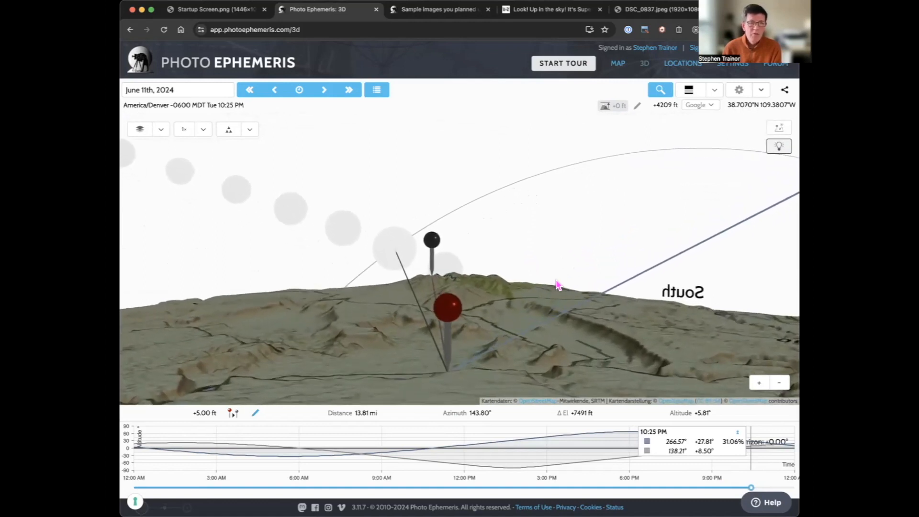
Switch to the map, expand the elevation profile chart, pan slightly, and open the Geodetics settings
{"action": "left_click", "coordinate": [618, 64]}
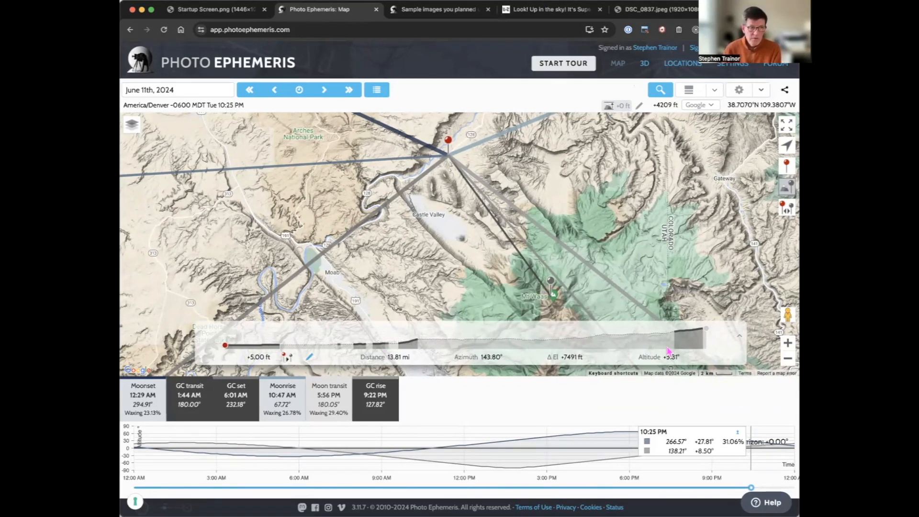
{"action": "left_click", "coordinate": [741, 340]}
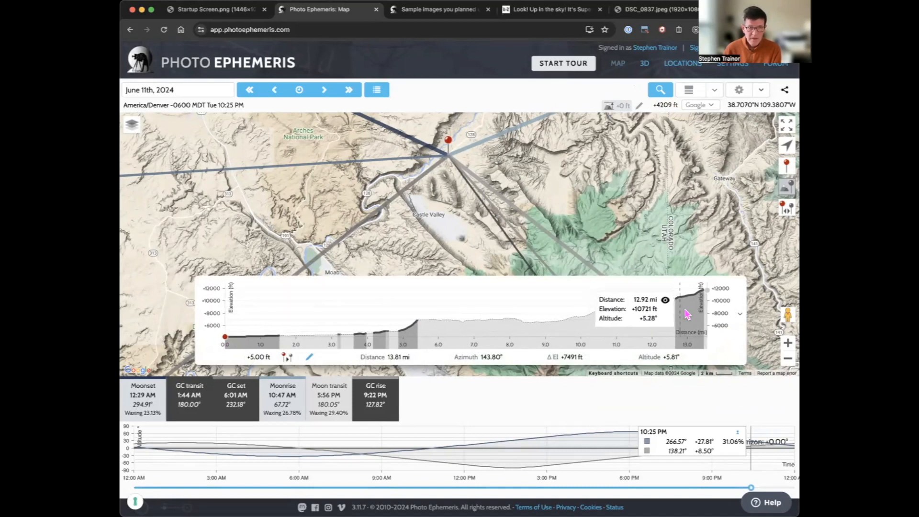
{"action": "left_click_drag", "start_coordinate": [594, 245], "coordinate": [586, 243]}
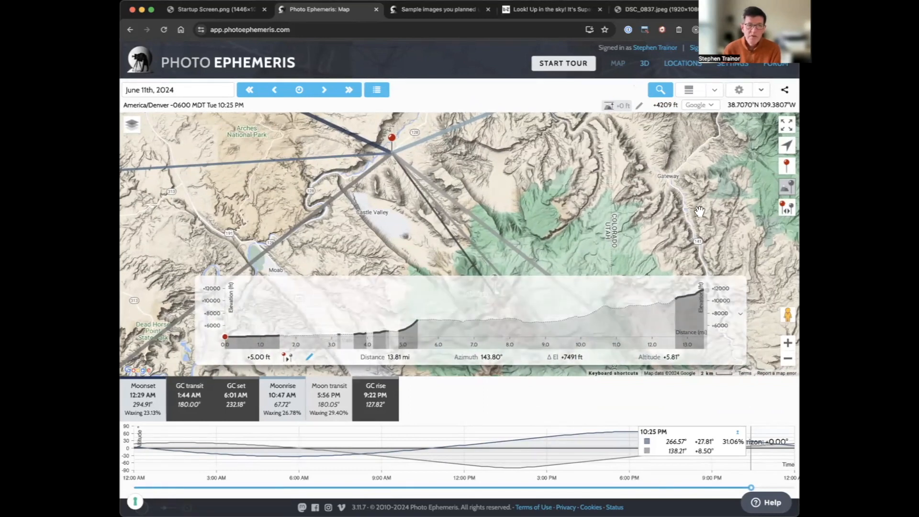
{"action": "left_click_drag", "start_coordinate": [693, 224], "coordinate": [687, 243]}
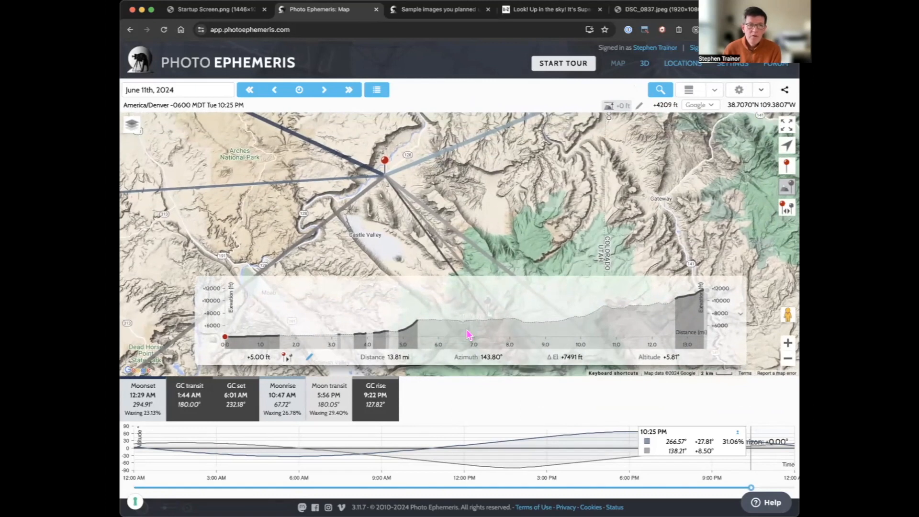
{"action": "left_click", "coordinate": [310, 357]}
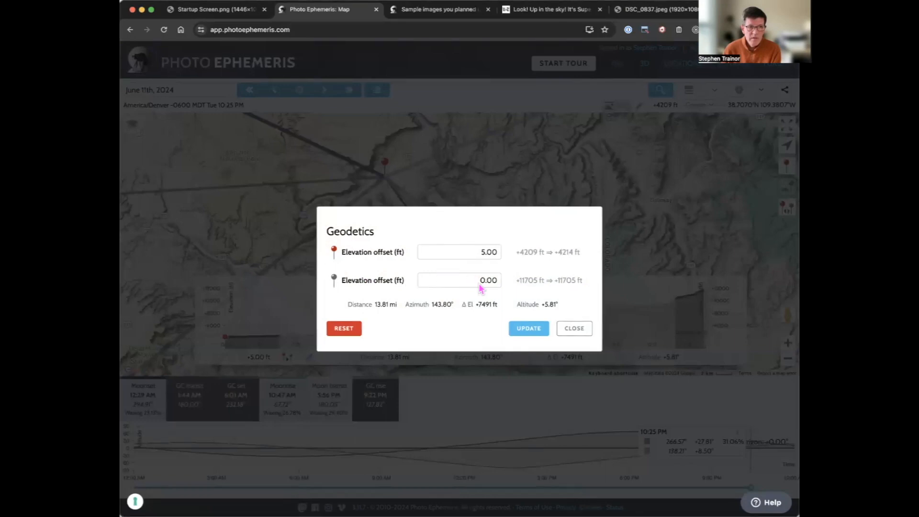
Check the 5.00 and 0.00 ft elevation offsets, close Geodetics unchanged, and return to 3D
{"action": "left_click", "coordinate": [469, 251]}
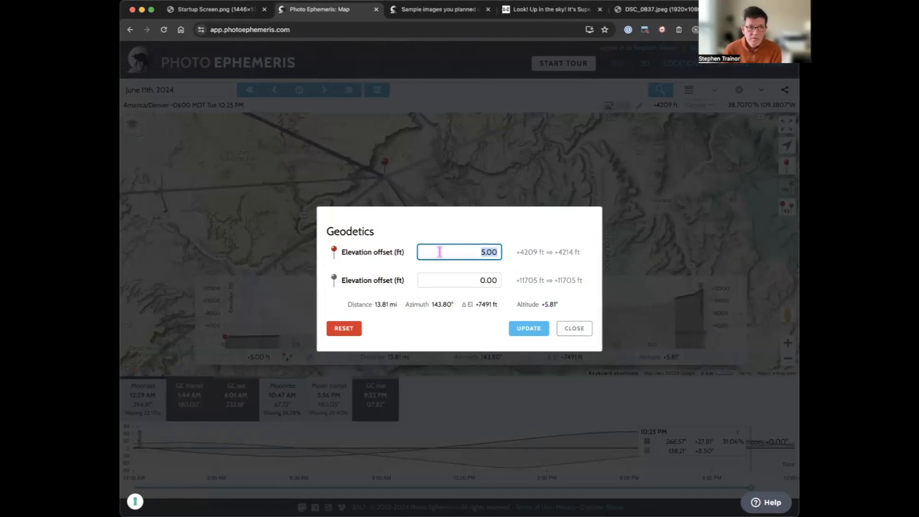
{"action": "left_click", "coordinate": [456, 280]}
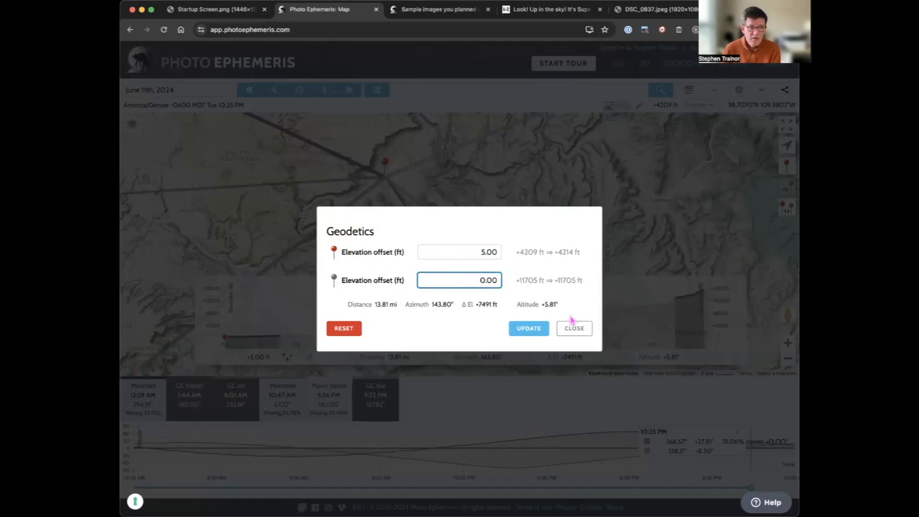
{"action": "left_click", "coordinate": [537, 325]}
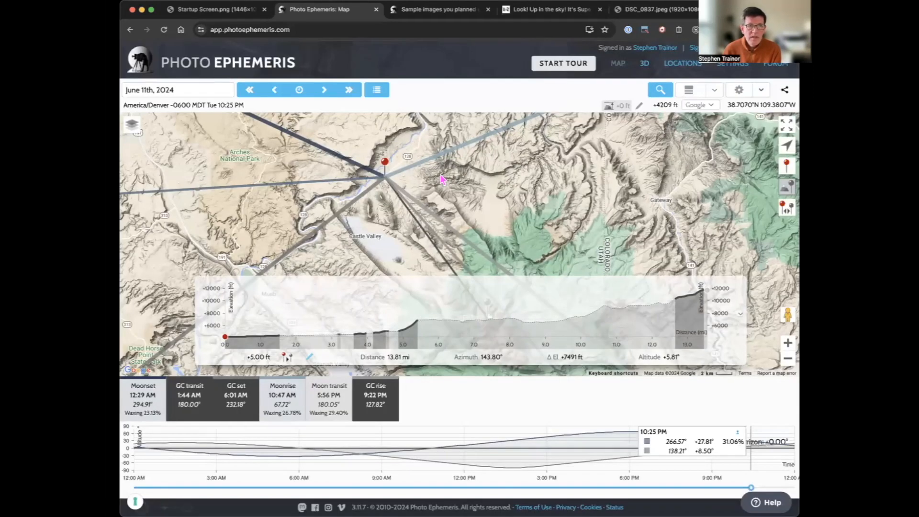
{"action": "left_click", "coordinate": [644, 63]}
Tilt the 3D camera lower, browse the search panel's form, filters and results, then hide it
{"action": "left_click_drag", "start_coordinate": [380, 194], "coordinate": [380, 197]}
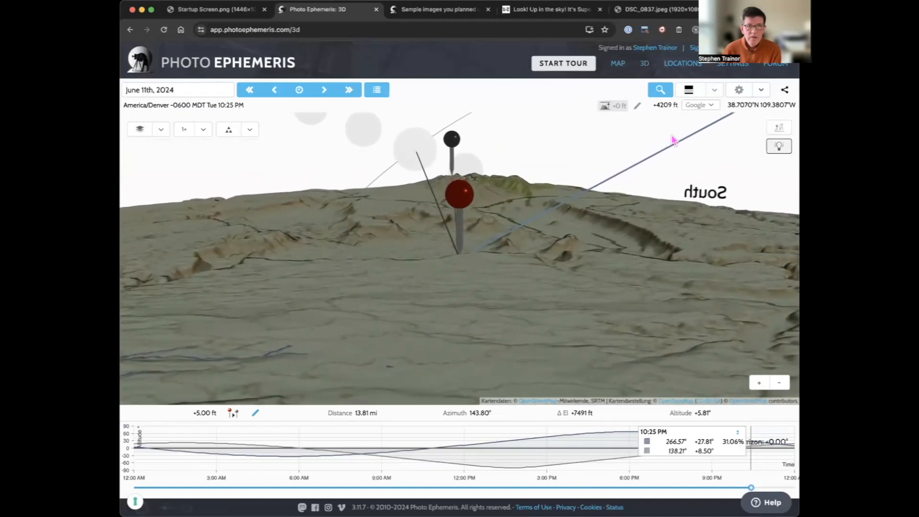
{"action": "left_click", "coordinate": [779, 127]}
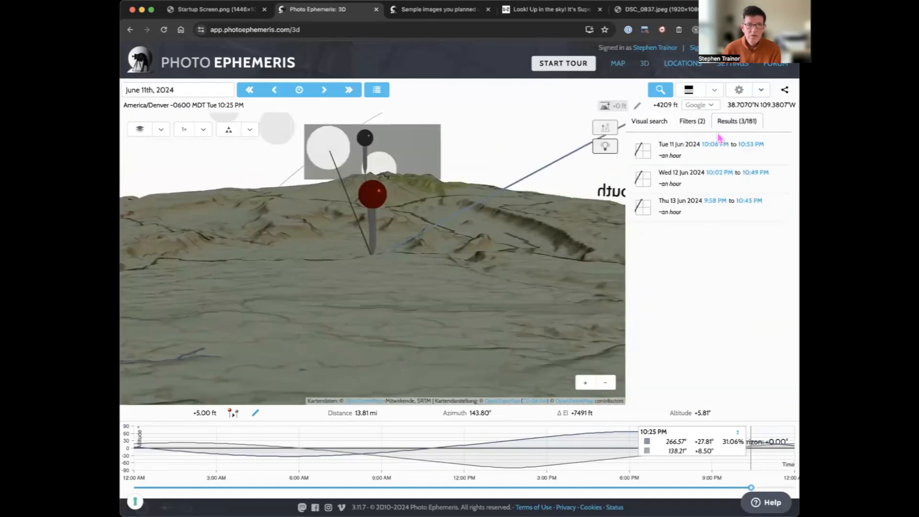
{"action": "left_click", "coordinate": [652, 122]}
{"action": "left_click", "coordinate": [696, 124]}
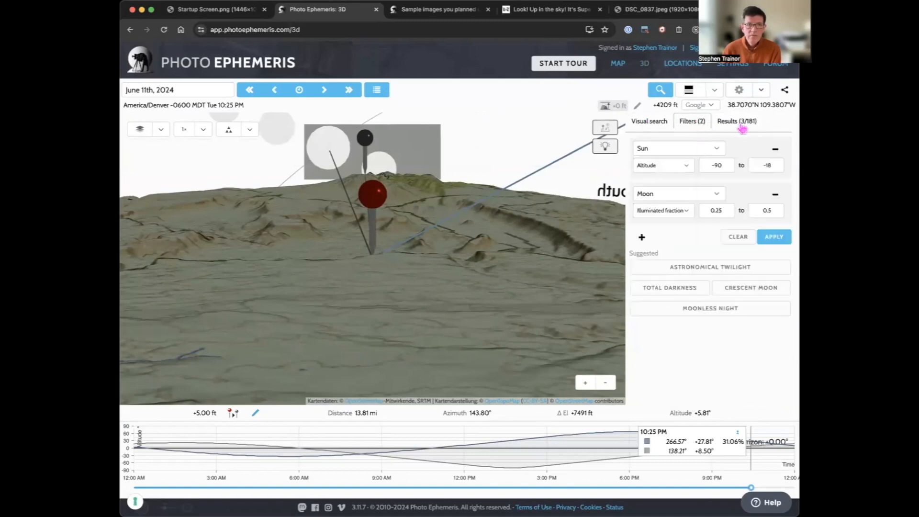
{"action": "left_click", "coordinate": [742, 128]}
{"action": "left_click", "coordinate": [655, 131]}
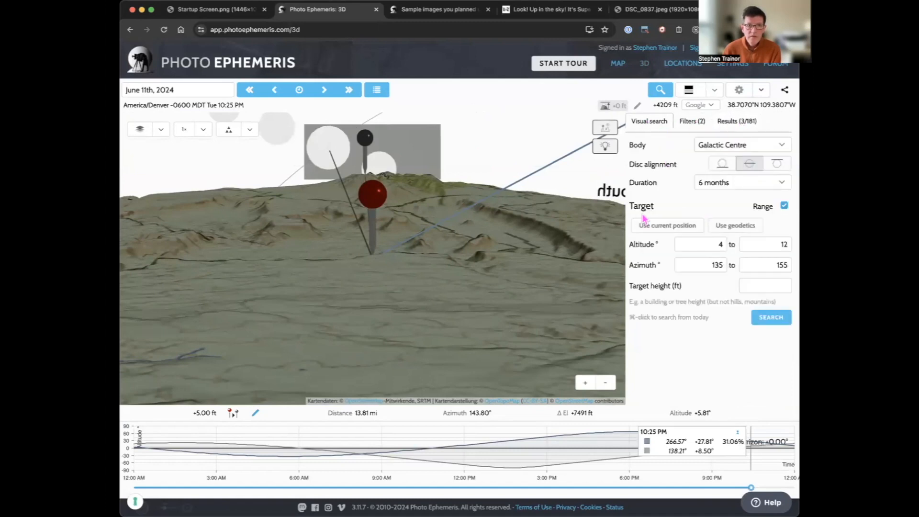
{"action": "left_click", "coordinate": [607, 128]}
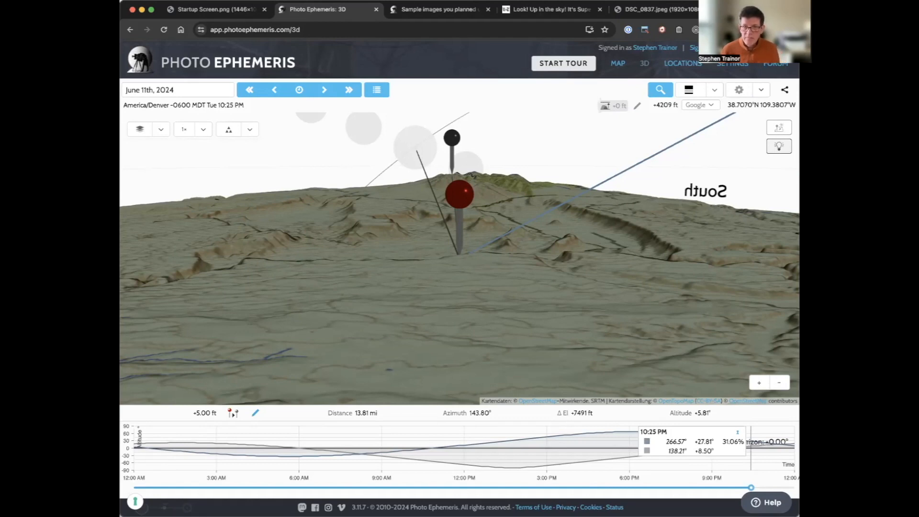
Advance the time at the New Jersey location to 11:47 PM on June 25th, 2024
{"action": "key", "text": "super+Tab"}
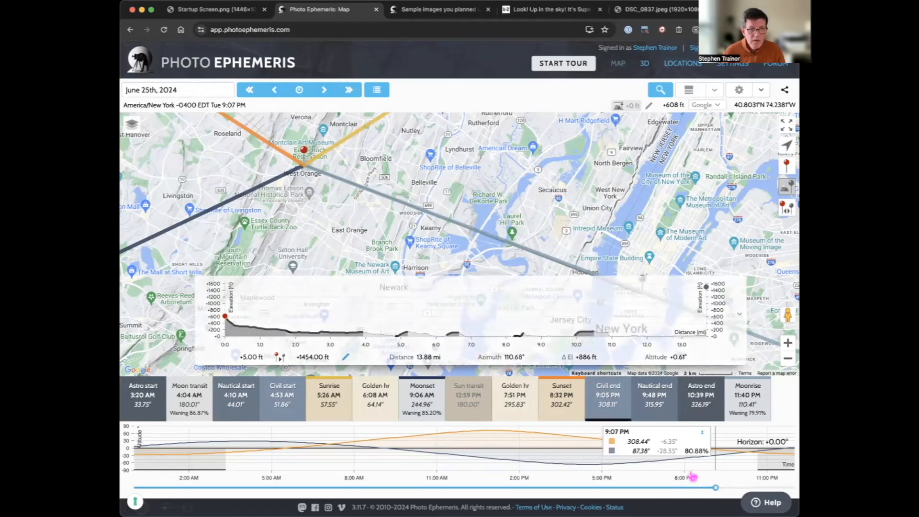
{"action": "left_click_drag", "start_coordinate": [716, 487], "coordinate": [791, 487]}
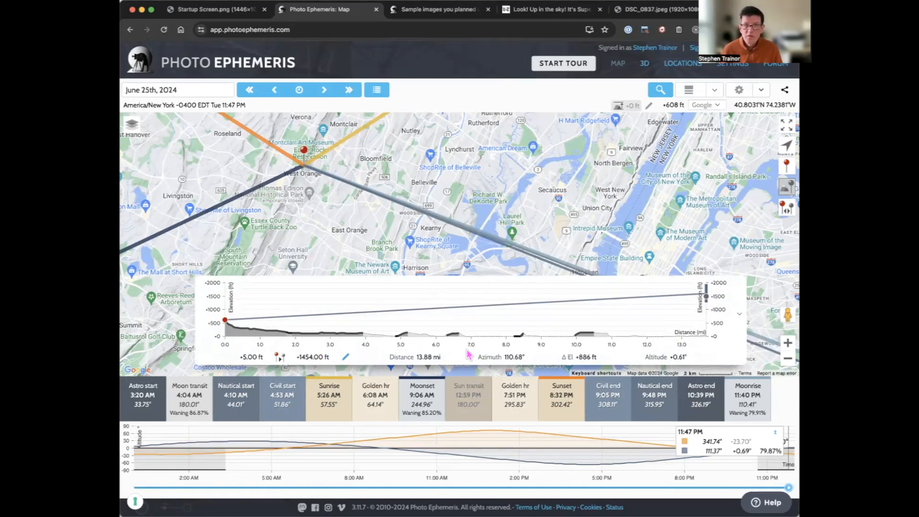
Apply a zero height offset to the second point in Geodetics, then nudge the time back slightly
{"action": "left_click", "coordinate": [345, 357]}
{"action": "left_click", "coordinate": [531, 328]}
{"action": "left_click", "coordinate": [579, 331]}
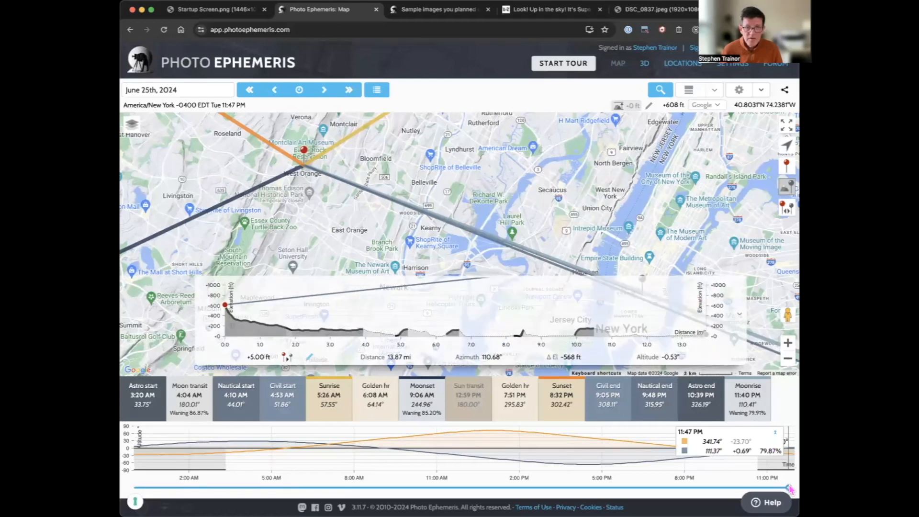
{"action": "left_click_drag", "start_coordinate": [788, 486], "coordinate": [787, 485]}
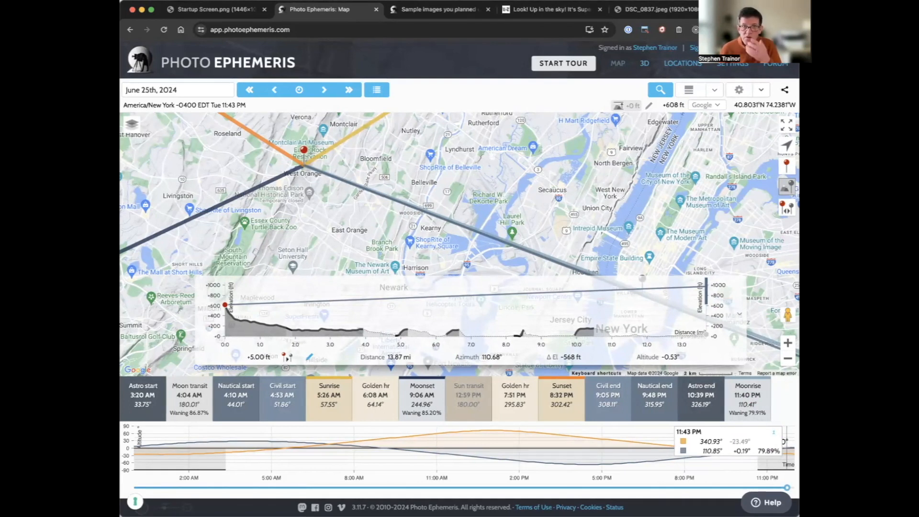
Zoom out and pan west, then view the April 8th, 2024 solar eclipse over Mexico
{"action": "left_click_drag", "start_coordinate": [478, 192], "coordinate": [453, 195]}
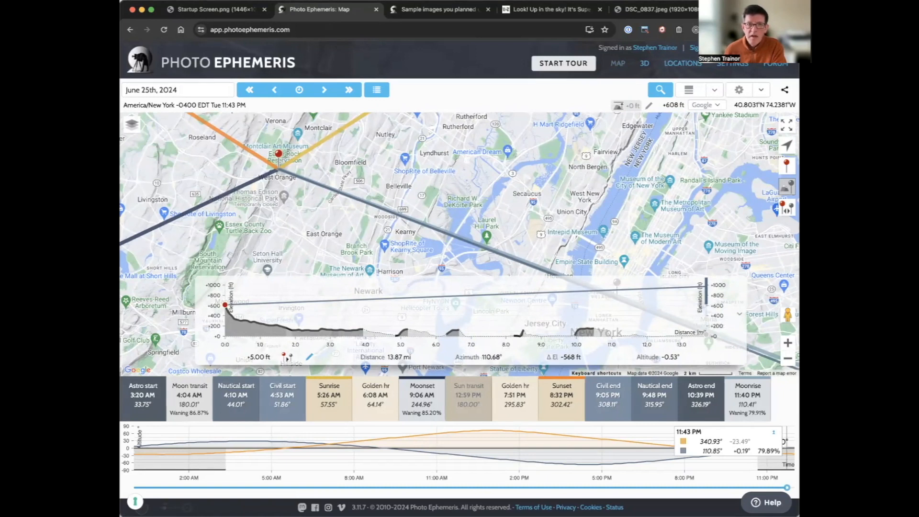
{"action": "left_click_drag", "start_coordinate": [548, 222], "coordinate": [572, 230]}
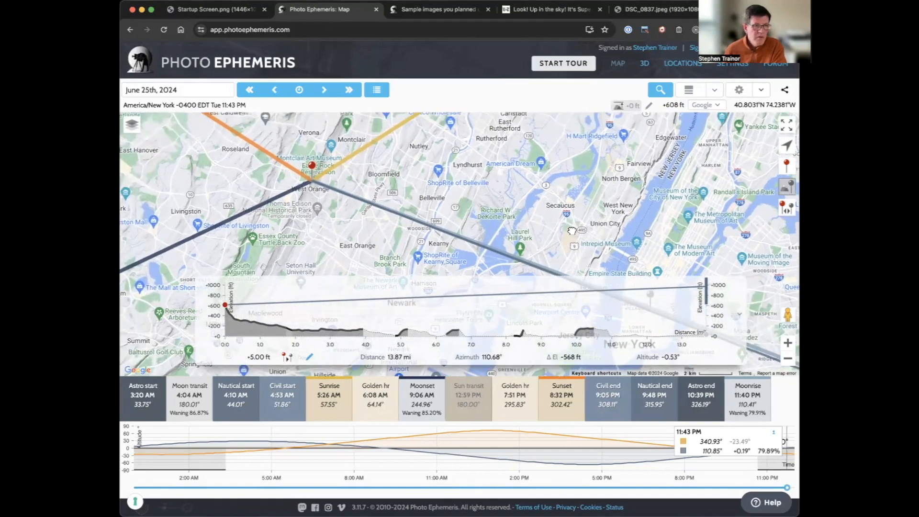
{"action": "left_click_drag", "start_coordinate": [572, 229], "coordinate": [575, 235]}
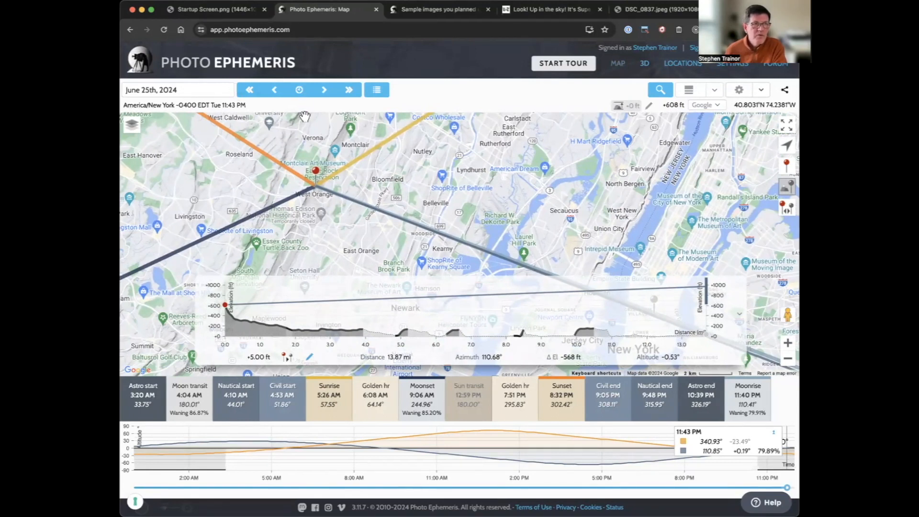
{"action": "scroll", "coordinate": [322, 169], "scroll_direction": "down", "scroll_amount": 4}
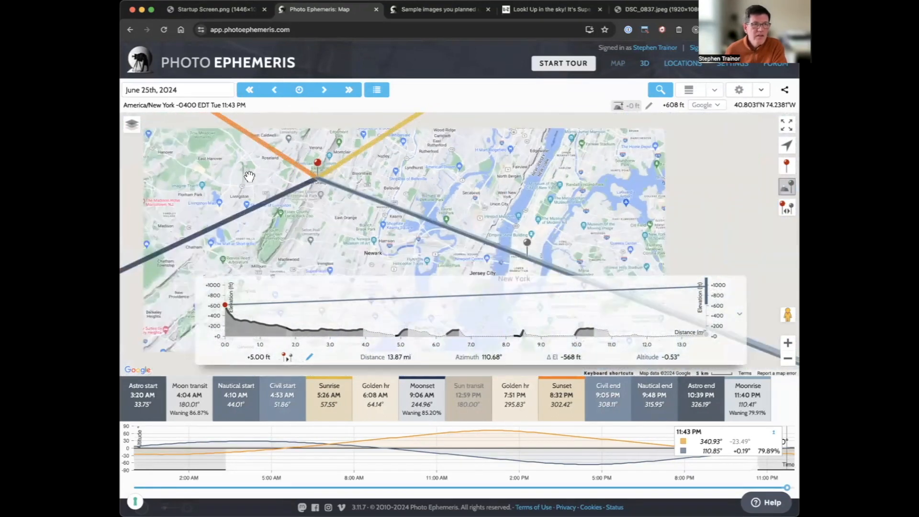
{"action": "scroll", "coordinate": [320, 152], "scroll_direction": "down", "scroll_amount": 6}
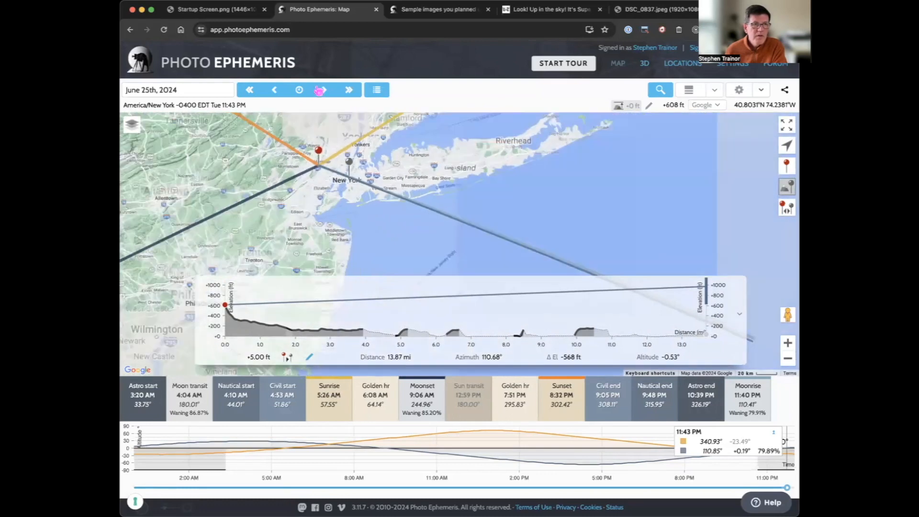
{"action": "left_click_drag", "start_coordinate": [143, 218], "coordinate": [330, 209]}
{"action": "left_click_drag", "start_coordinate": [143, 147], "coordinate": [295, 139]}
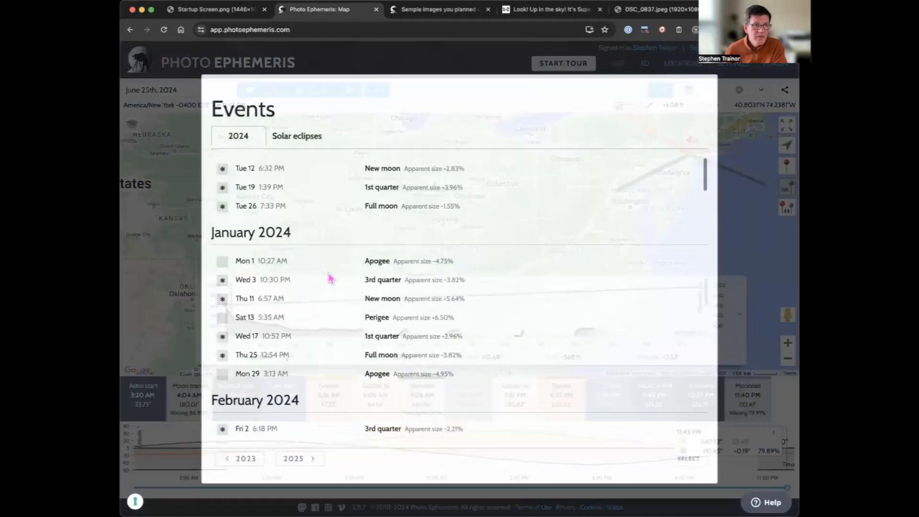
{"action": "scroll", "coordinate": [328, 272], "scroll_direction": "down", "scroll_amount": 10}
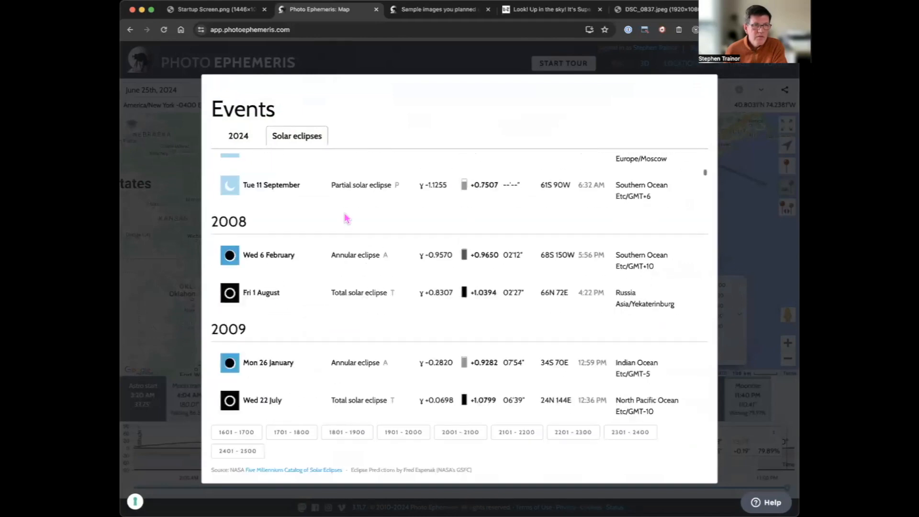
{"action": "left_click", "coordinate": [685, 228]}
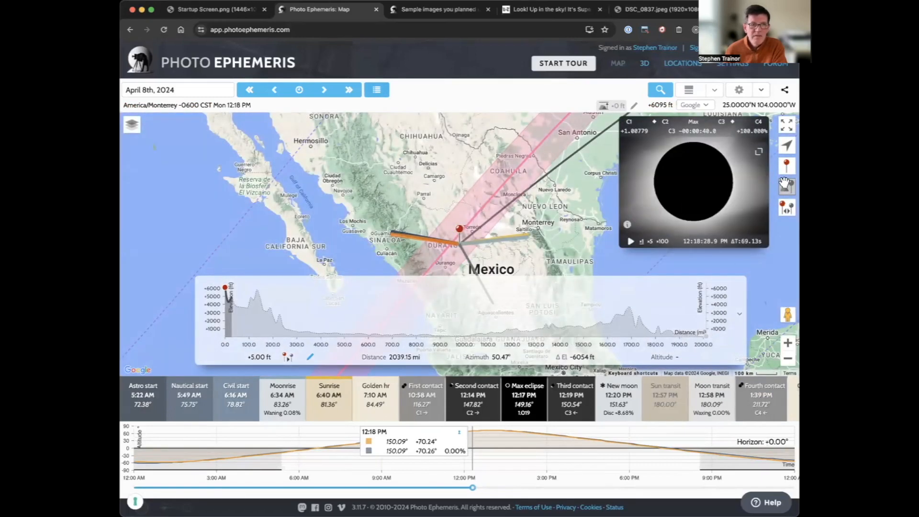
Zoom the map in one level and reset the date and time to now, February 10th, 2024
{"action": "scroll", "coordinate": [527, 225], "scroll_direction": "up", "scroll_amount": 3}
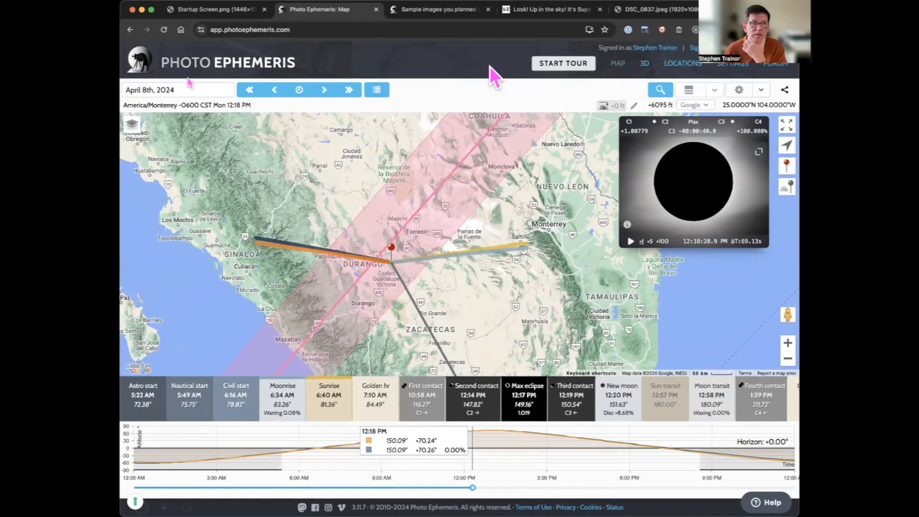
{"action": "left_click", "coordinate": [300, 91]}
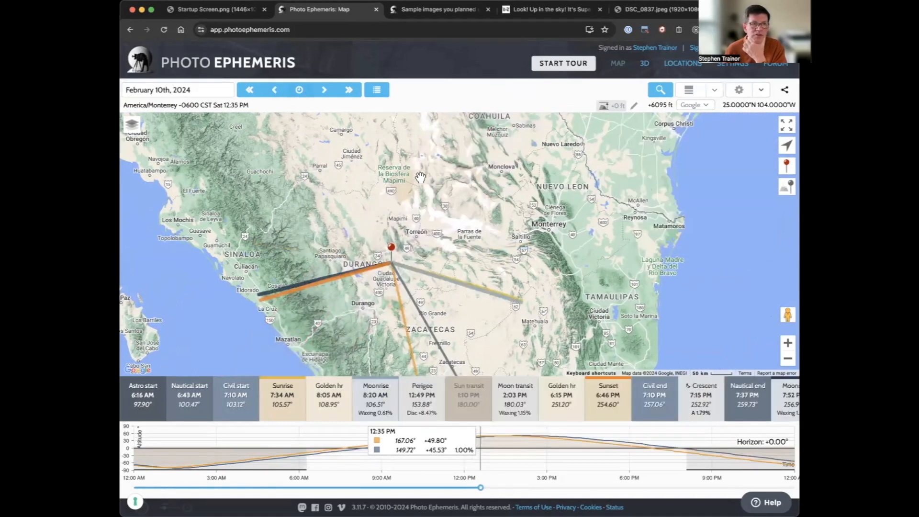
Recentre the pin on the map and show the map type options
{"action": "left_click_drag", "start_coordinate": [467, 181], "coordinate": [492, 181]}
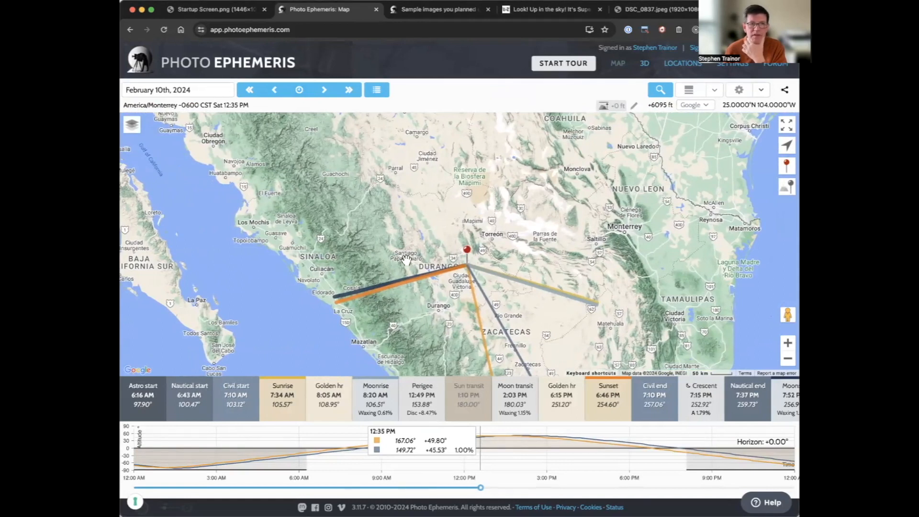
{"action": "left_click_drag", "start_coordinate": [423, 241], "coordinate": [441, 236]}
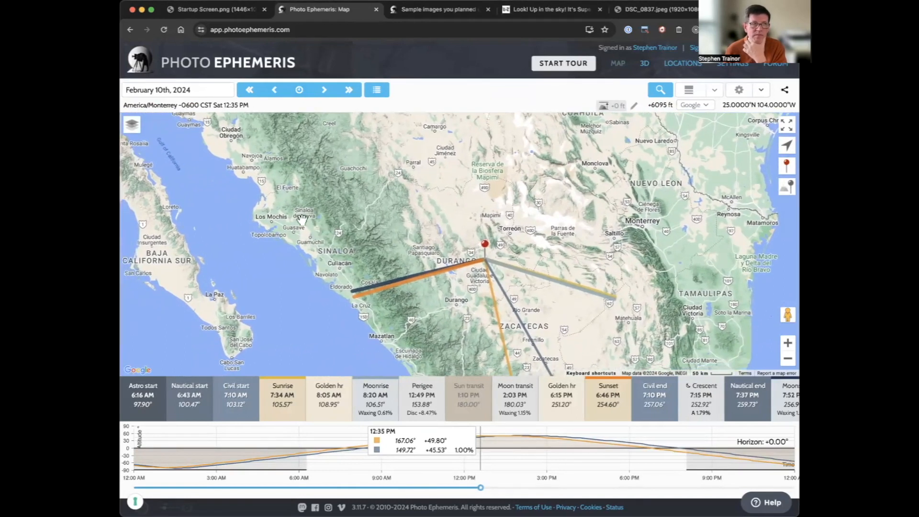
{"action": "left_click", "coordinate": [133, 125]}
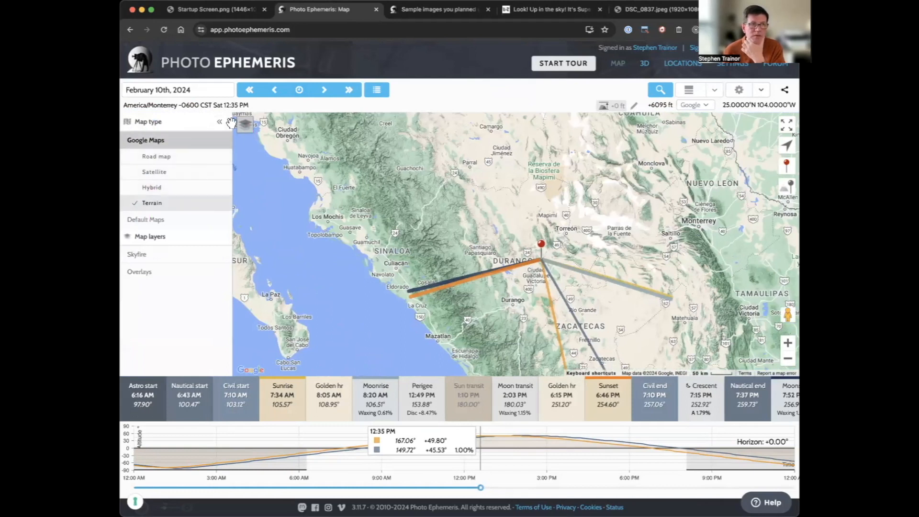
Try the Atlas and Neighbourhood base maps, settle on OpenCycleMap Topo, and zoom in on the pin
{"action": "left_click", "coordinate": [153, 220]}
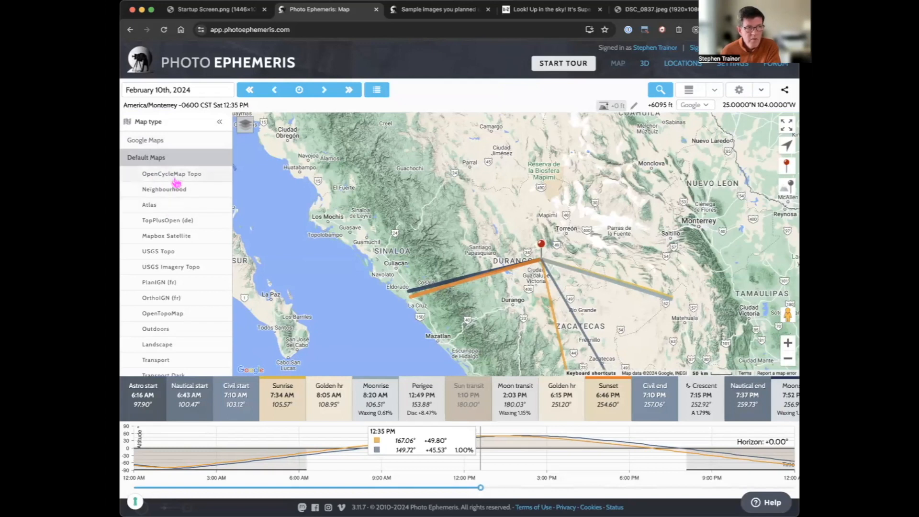
{"action": "left_click", "coordinate": [169, 207]}
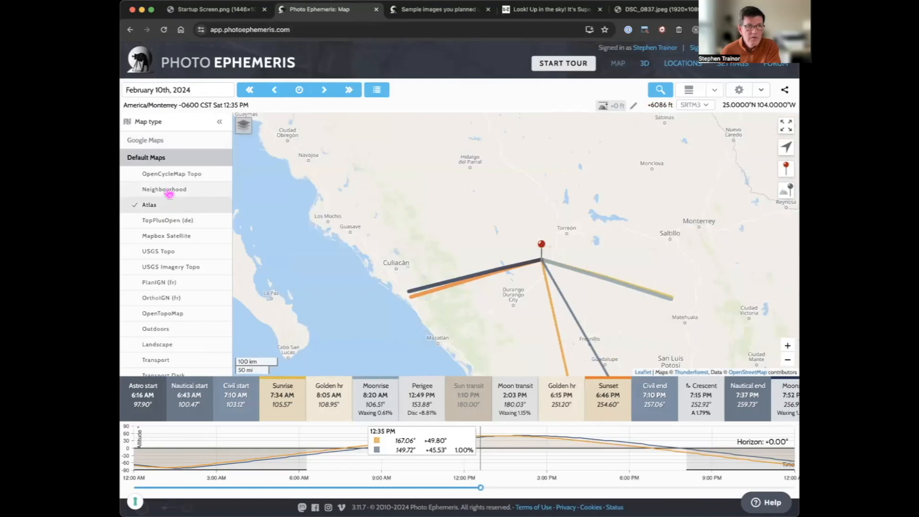
{"action": "left_click", "coordinate": [168, 190]}
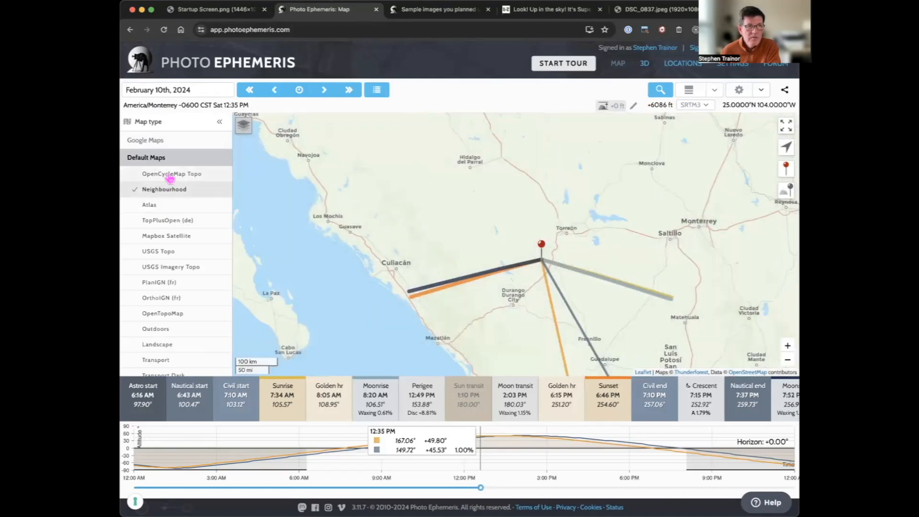
{"action": "left_click", "coordinate": [170, 175]}
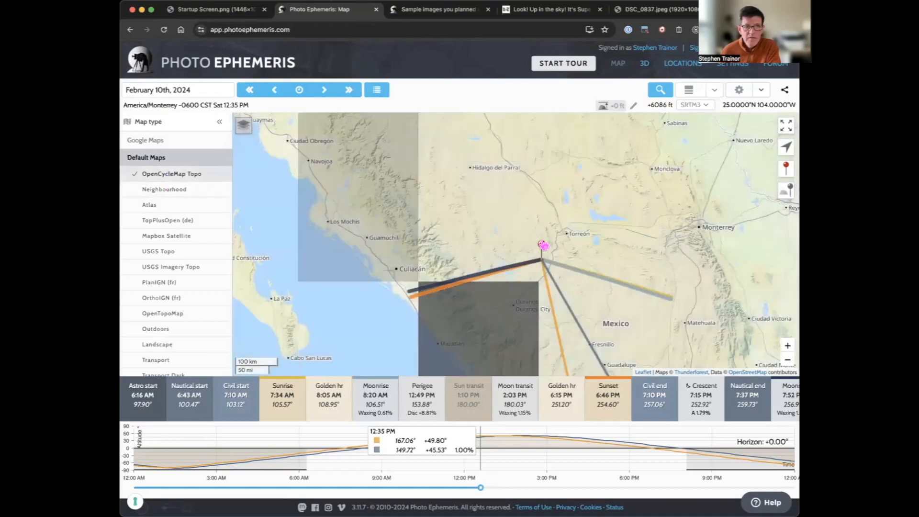
{"action": "scroll", "coordinate": [541, 248], "scroll_direction": "up", "scroll_amount": 3}
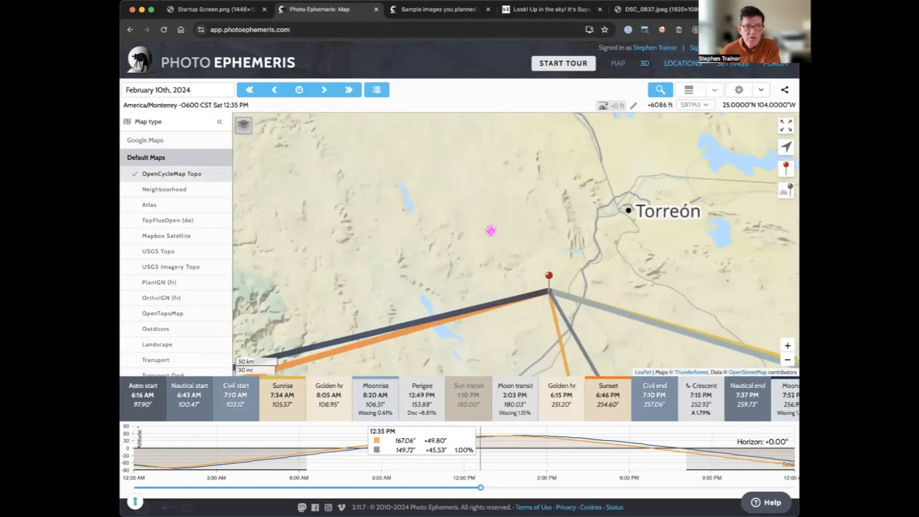
{"action": "scroll", "coordinate": [453, 221], "scroll_direction": "up", "scroll_amount": 2}
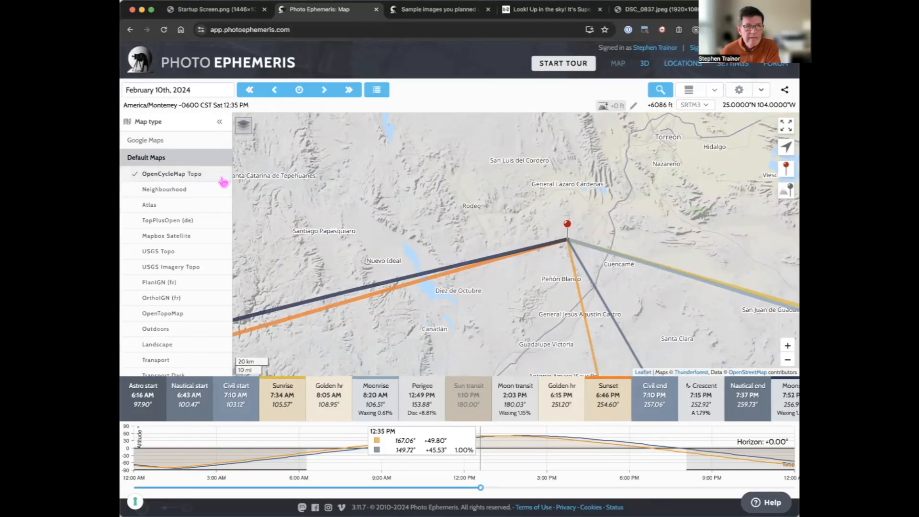
Return to OpenCycleMap Topo, move the pin near General Lázaro Cárdenas, and zoom in
{"action": "left_click", "coordinate": [166, 192]}
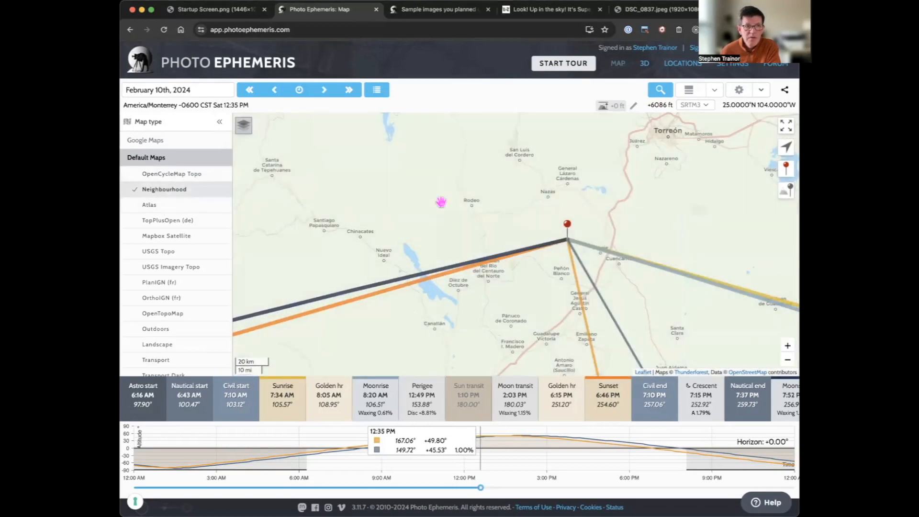
{"action": "left_click", "coordinate": [200, 175]}
{"action": "scroll", "coordinate": [548, 227], "scroll_direction": "up", "scroll_amount": 1}
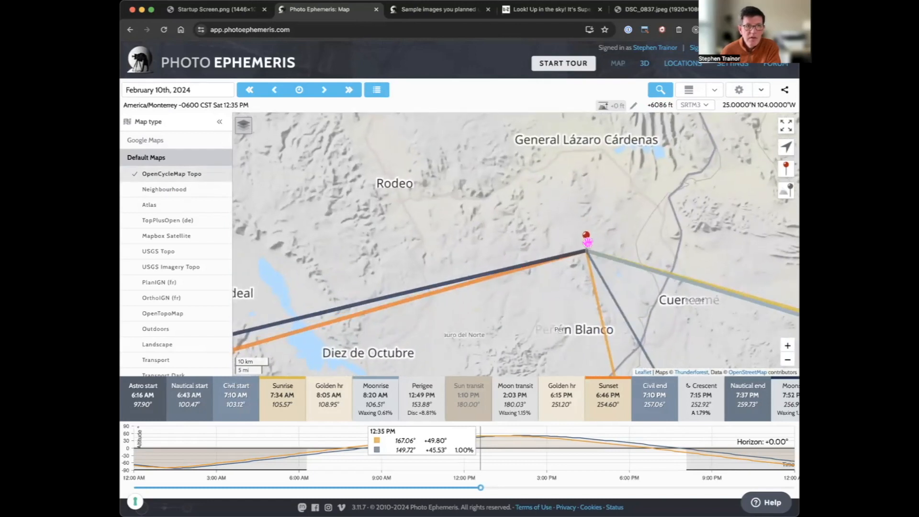
{"action": "left_click_drag", "start_coordinate": [629, 171], "coordinate": [590, 245]}
{"action": "left_click", "coordinate": [608, 181]}
{"action": "scroll", "coordinate": [588, 246], "scroll_direction": "up", "scroll_amount": 1}
{"action": "scroll", "coordinate": [610, 296], "scroll_direction": "up", "scroll_amount": 2}
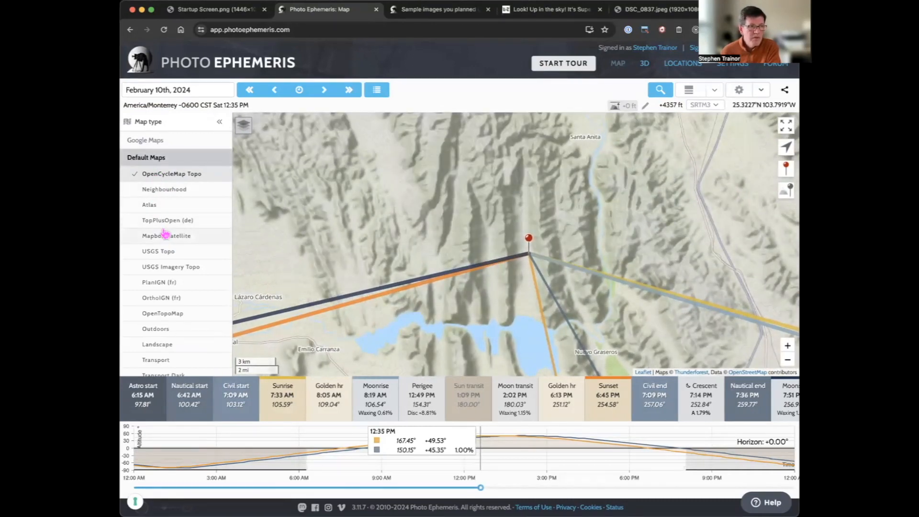
Try OpenTopoMap and Mapbox Satellite, ending on the Google Maps road map
{"action": "left_click", "coordinate": [167, 313]}
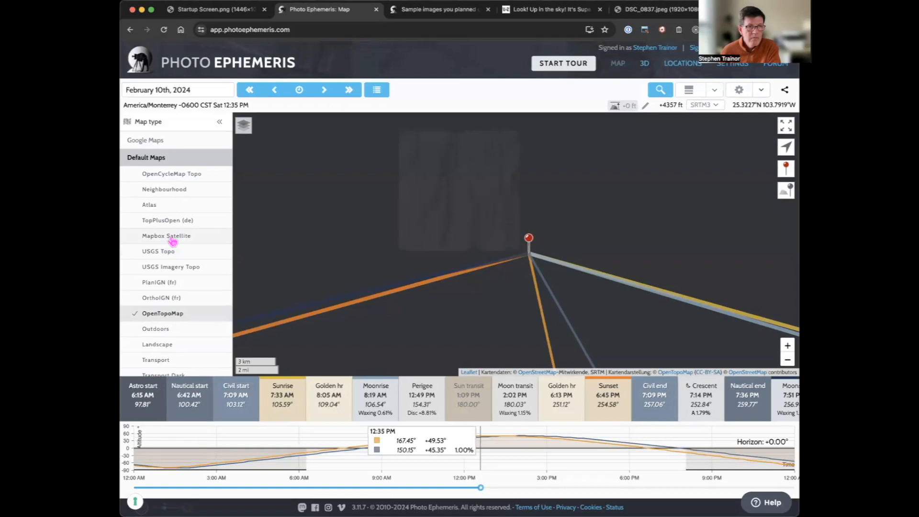
{"action": "left_click", "coordinate": [172, 237]}
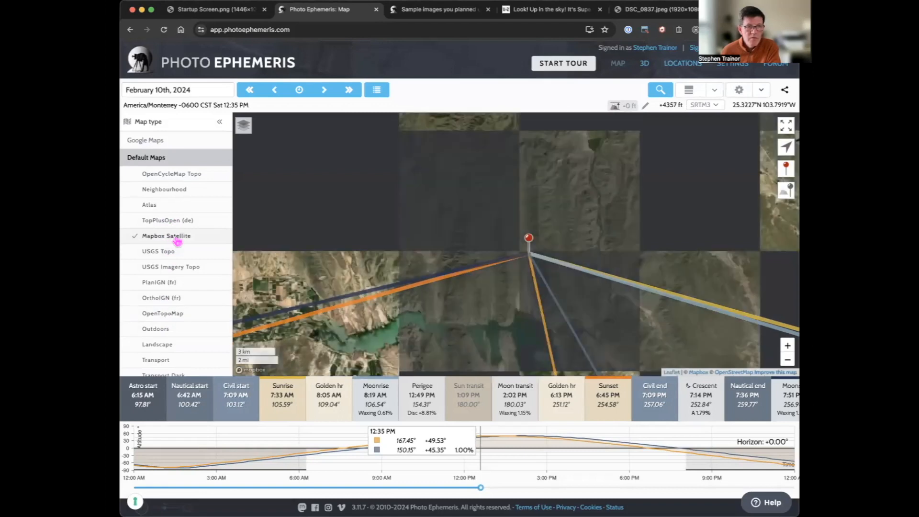
{"action": "left_click", "coordinate": [157, 142]}
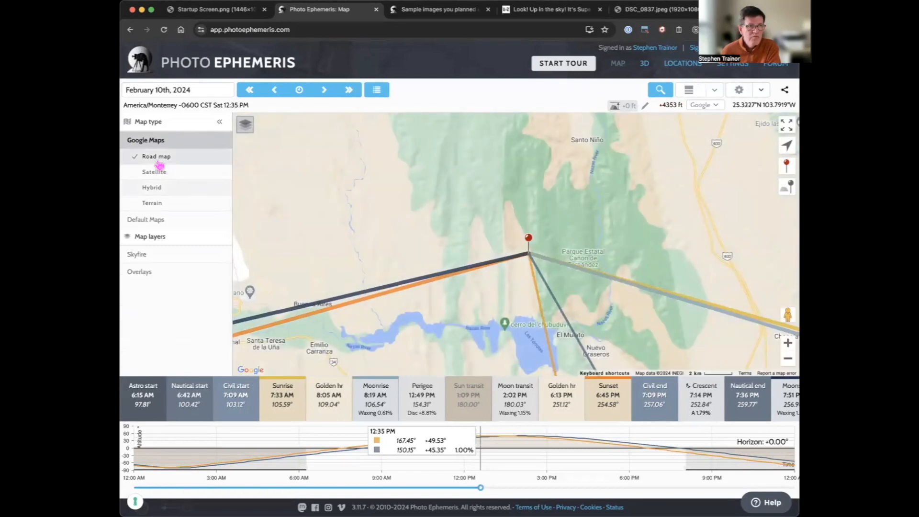
Expand Default Maps and collapse the Map type panel so the Google road map fills the width
{"action": "left_click", "coordinate": [149, 219]}
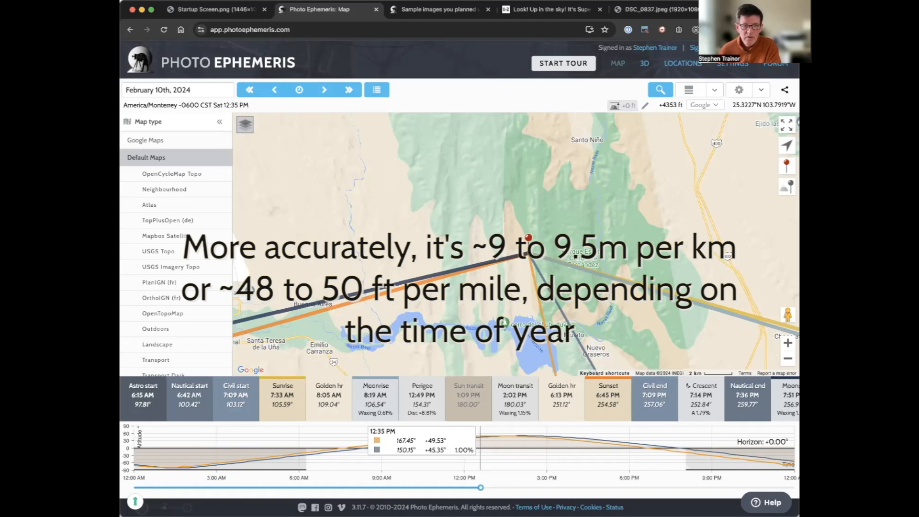
{"action": "left_click", "coordinate": [223, 121]}
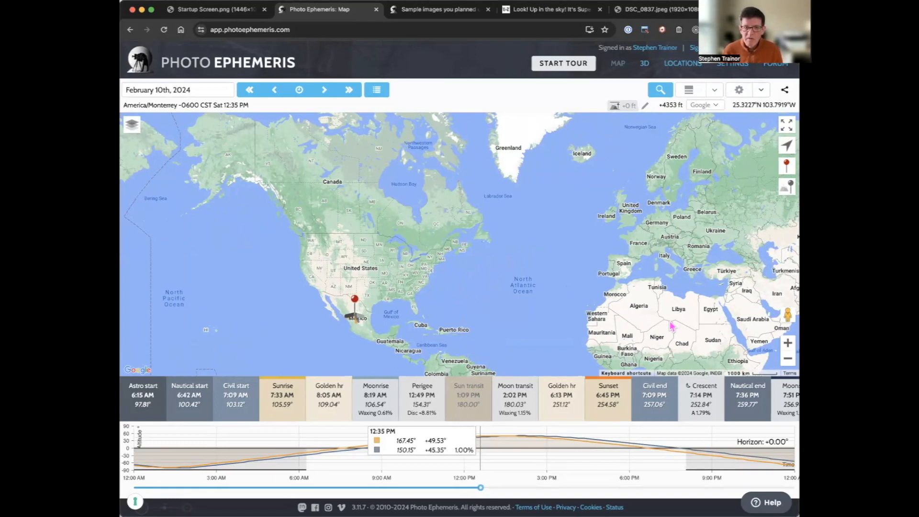
Make the map full-window, hide both the chart and timeline, and pan toward the Pacific
{"action": "left_click", "coordinate": [787, 125]}
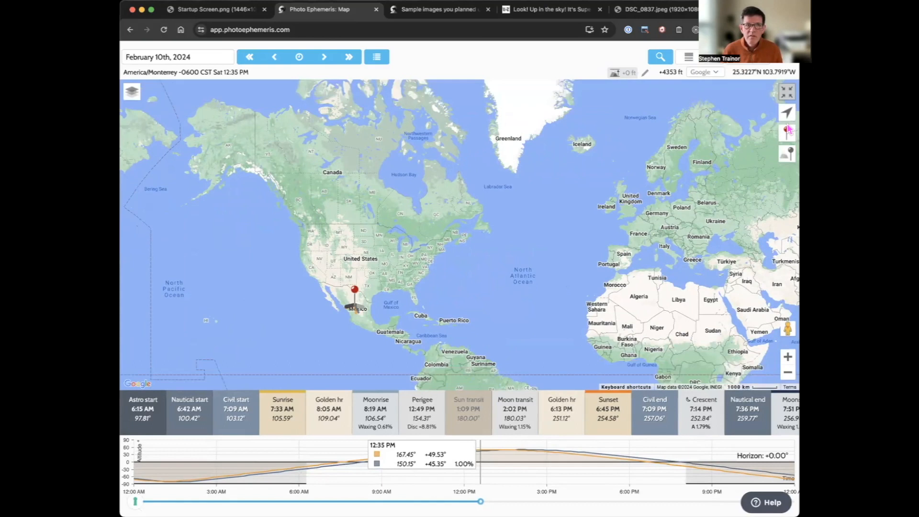
{"action": "left_click", "coordinate": [788, 93]}
{"action": "left_click", "coordinate": [688, 57]}
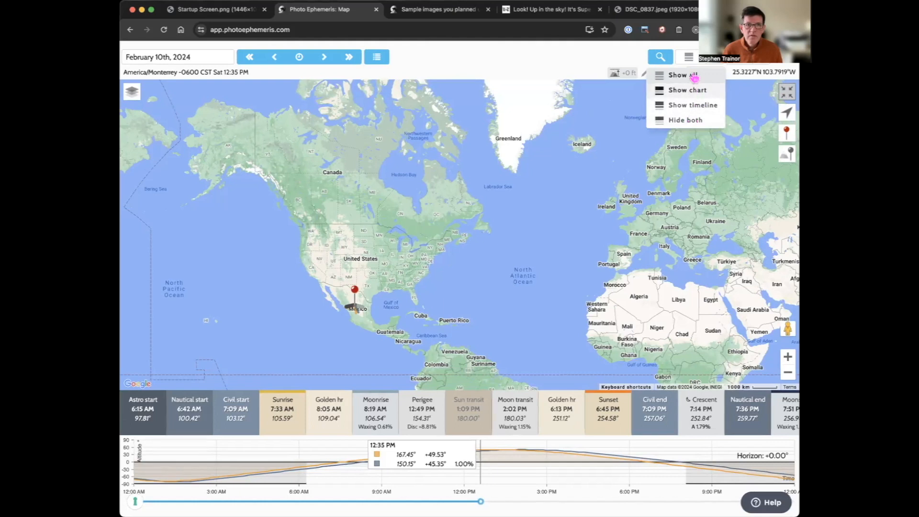
{"action": "left_click", "coordinate": [691, 120]}
{"action": "left_click_drag", "start_coordinate": [437, 229], "coordinate": [554, 212]}
{"action": "left_click_drag", "start_coordinate": [383, 345], "coordinate": [476, 329]}
Move the pin from Mexico to northern New Mexico near Raton and zoom in
{"action": "scroll", "coordinate": [483, 358], "scroll_direction": "up", "scroll_amount": 3}
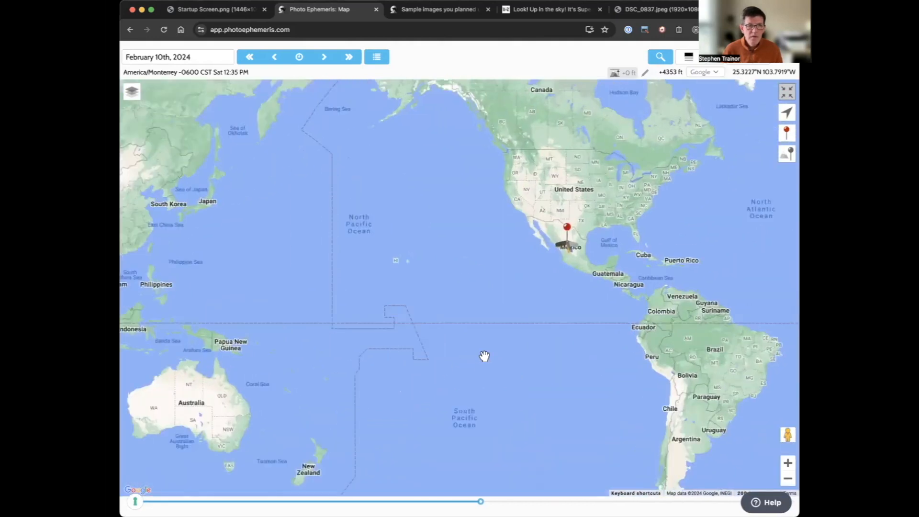
{"action": "scroll", "coordinate": [483, 213], "scroll_direction": "up", "scroll_amount": 3}
{"action": "left_click_drag", "start_coordinate": [483, 214], "coordinate": [294, 296]}
{"action": "left_click_drag", "start_coordinate": [479, 362], "coordinate": [481, 228]}
{"action": "left_click_drag", "start_coordinate": [452, 501], "coordinate": [487, 489]}
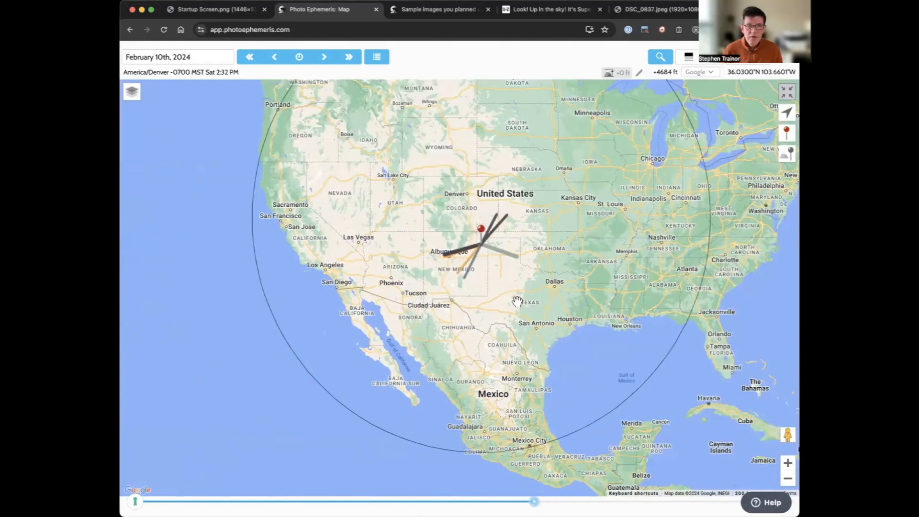
{"action": "scroll", "coordinate": [494, 281], "scroll_direction": "up", "scroll_amount": 1}
{"action": "scroll", "coordinate": [494, 281], "scroll_direction": "up", "scroll_amount": 3}
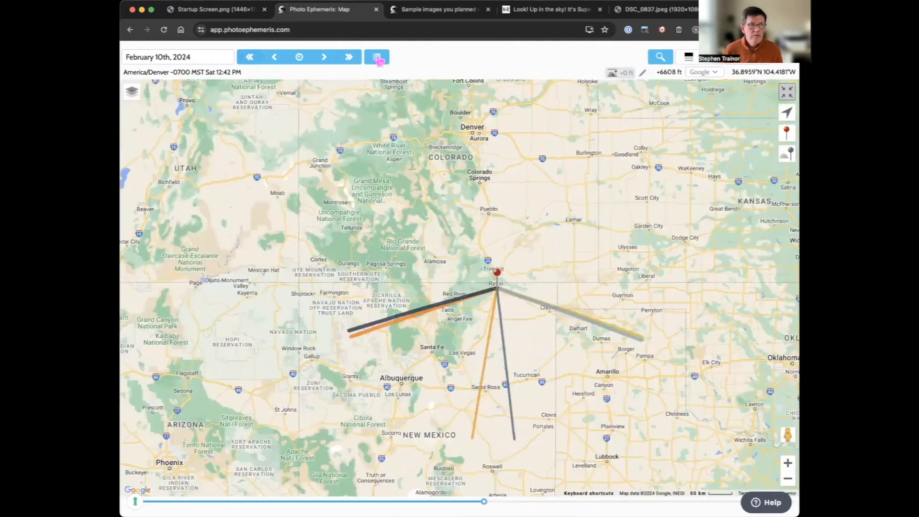
Open the date picker and the solar eclipse events list, then close the list
{"action": "left_click", "coordinate": [222, 62]}
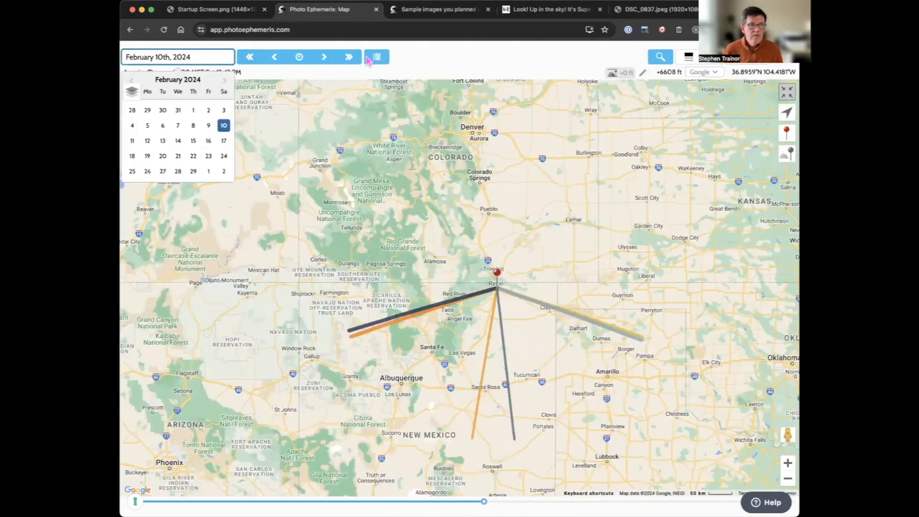
{"action": "left_click", "coordinate": [377, 57]}
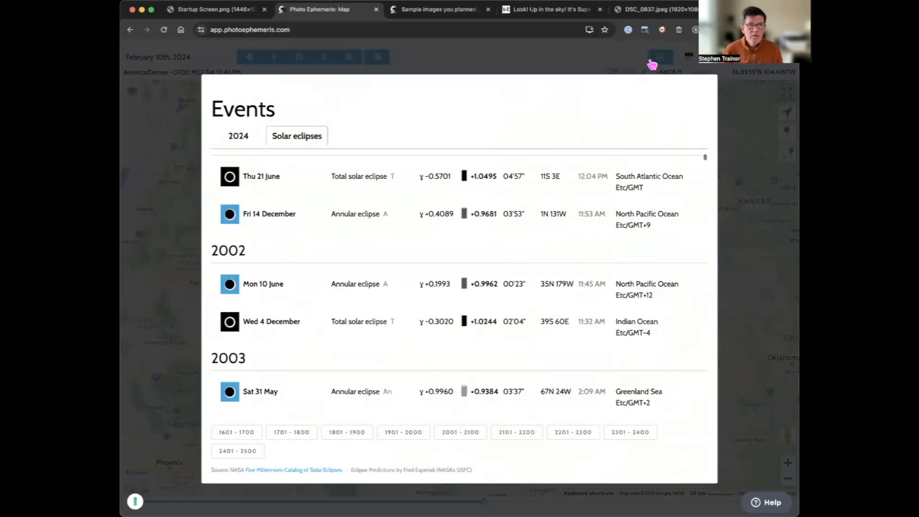
{"action": "left_click", "coordinate": [791, 95]}
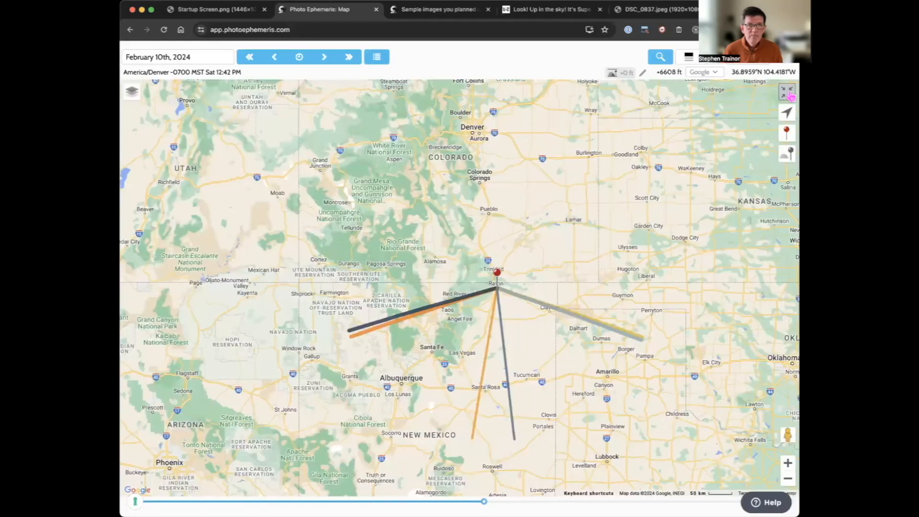
Exit full-window mode and switch the bottom panels through Show chart and Show timeline to Show all
{"action": "left_click", "coordinate": [789, 95]}
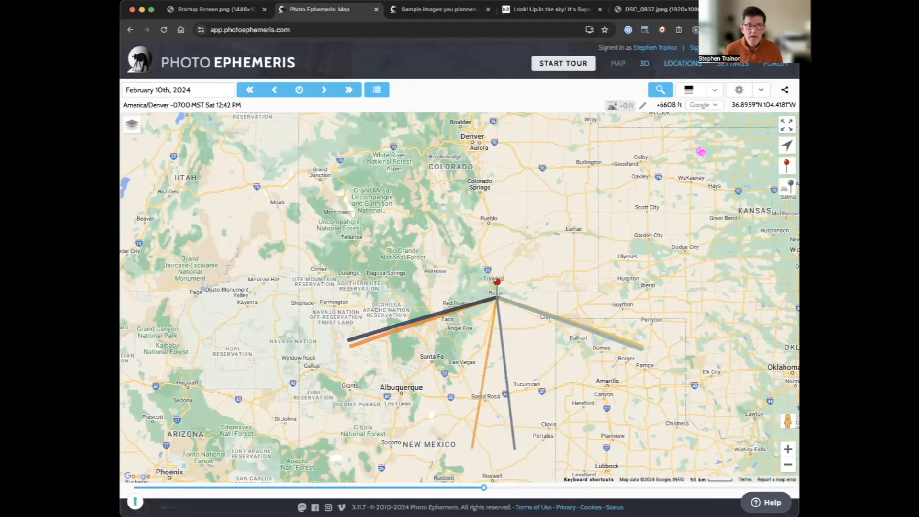
{"action": "left_click", "coordinate": [715, 90]}
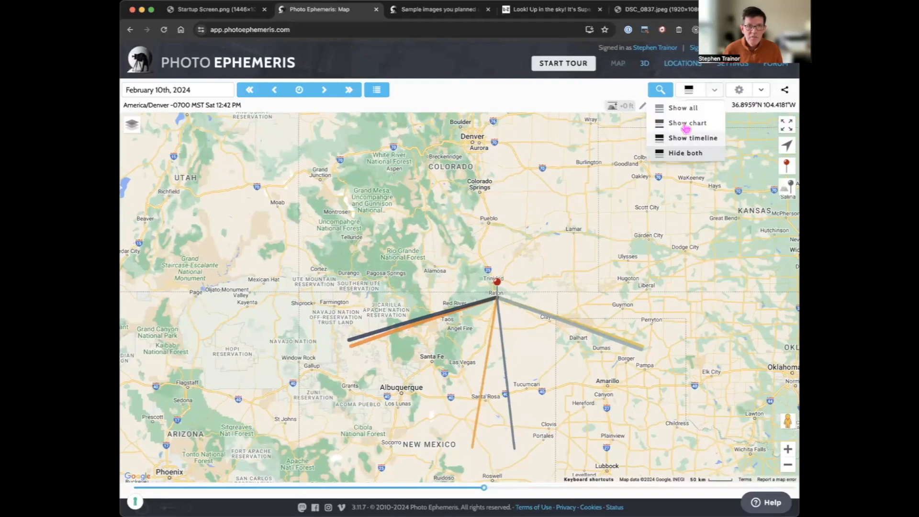
{"action": "left_click", "coordinate": [686, 123]}
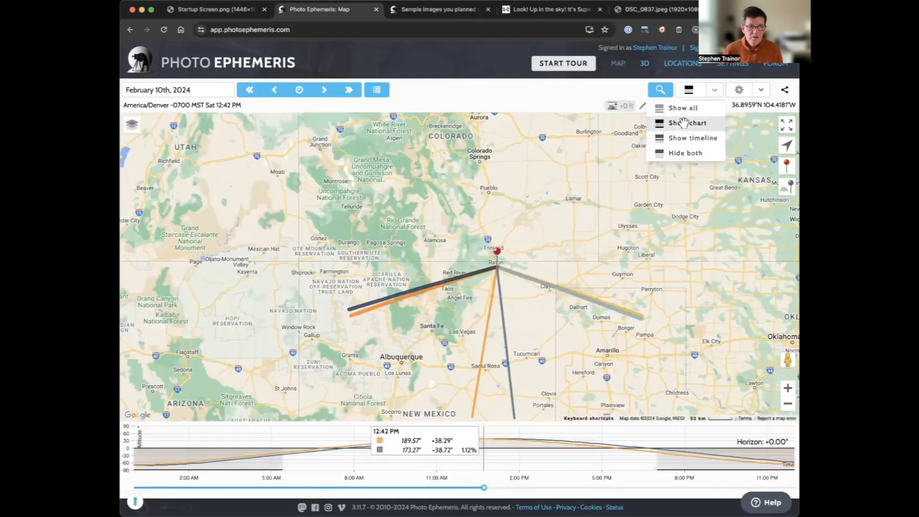
{"action": "left_click", "coordinate": [697, 137]}
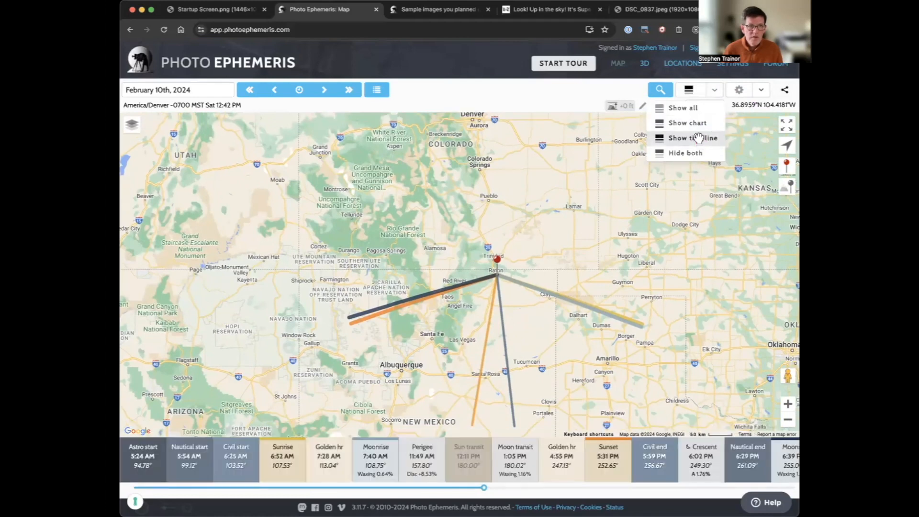
{"action": "left_click", "coordinate": [715, 91]}
{"action": "left_click", "coordinate": [689, 108]}
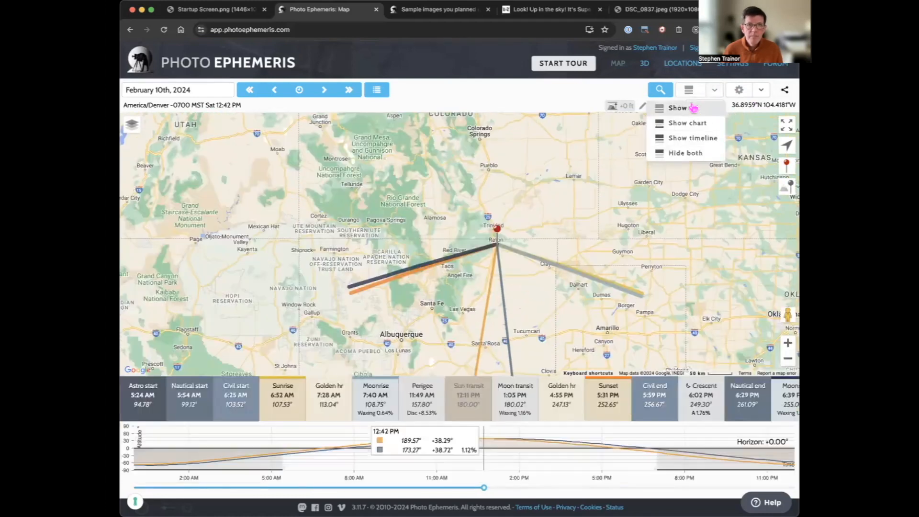